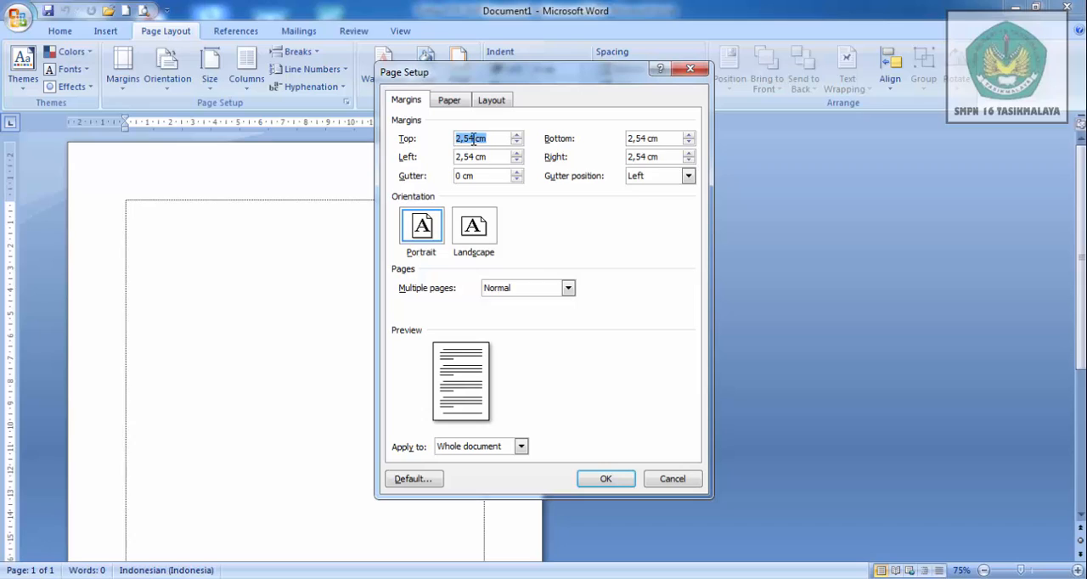
- Set the top, left, bottom and right page margins to 1 cm each
left_click(473, 139)
key("BackSpace")
key("BackSpace")
key("BackSpace")
left_click(474, 157)
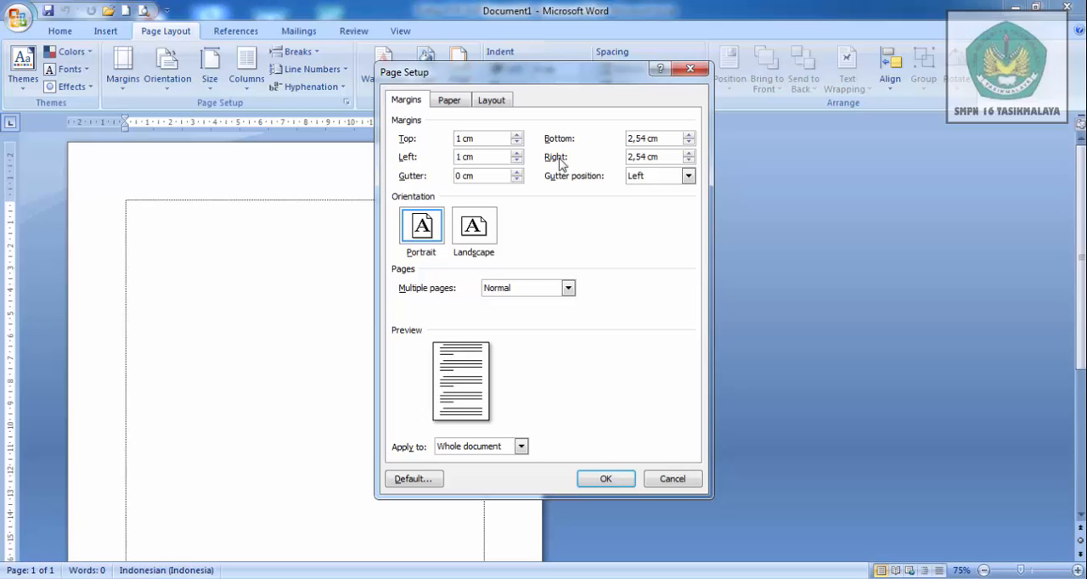
left_click(645, 138)
key("BackSpace")
key("BackSpace")
key("BackSpace")
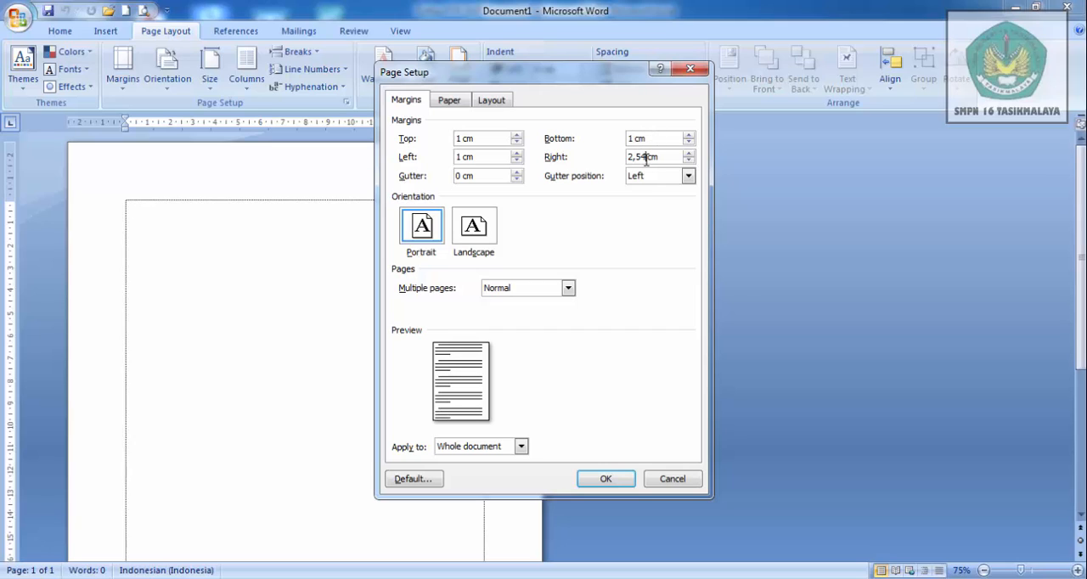
left_click(646, 157)
key("BackSpace")
key("BackSpace")
key("BackSpace")
- Set a custom paper size 21,5 cm wide and 33 cm high and apply the page setup
left_click(450, 100)
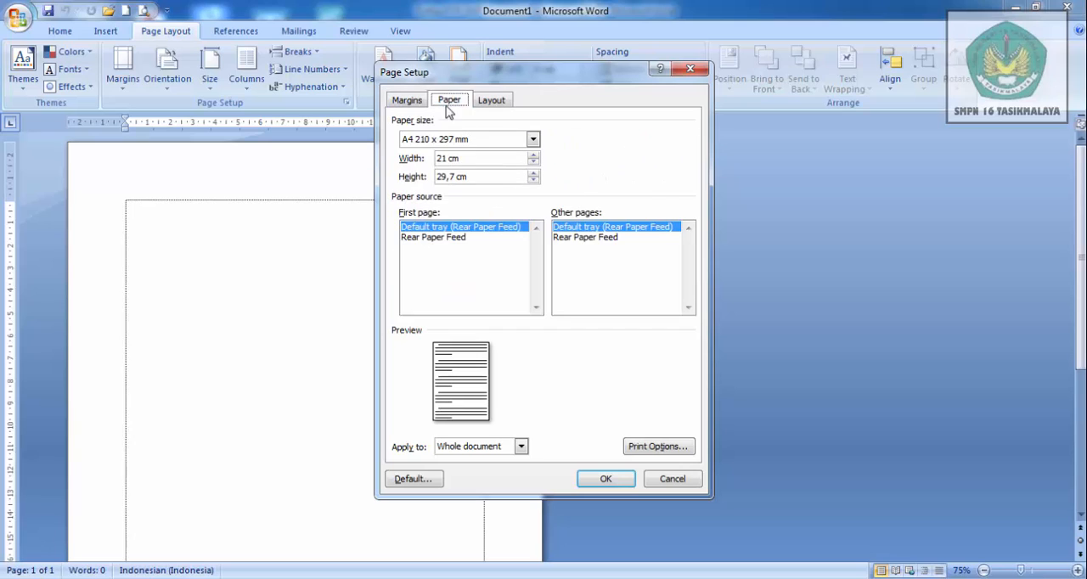
left_click(447, 158)
left_click(457, 177)
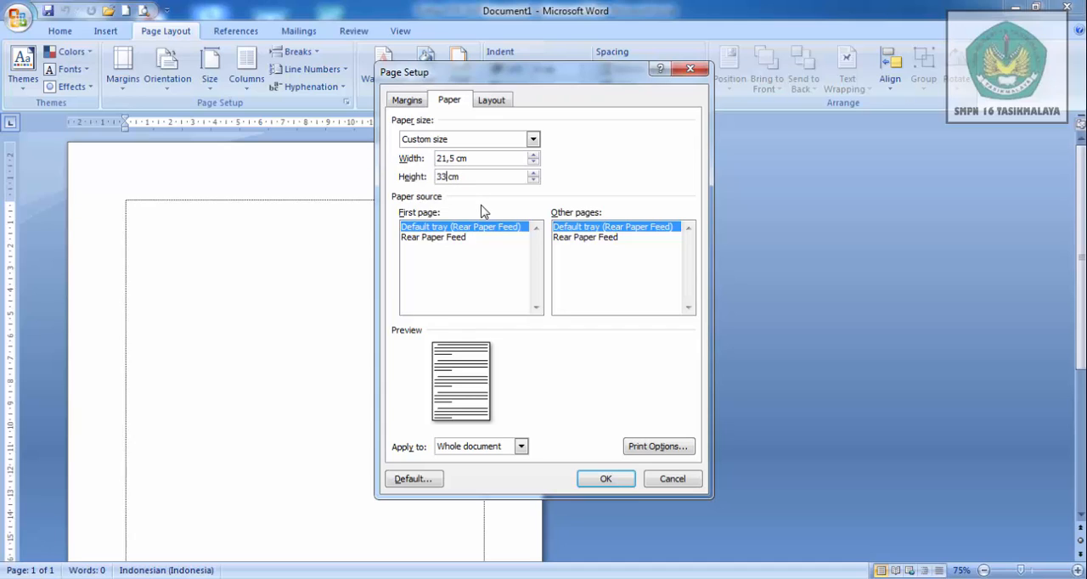
left_click(612, 480)
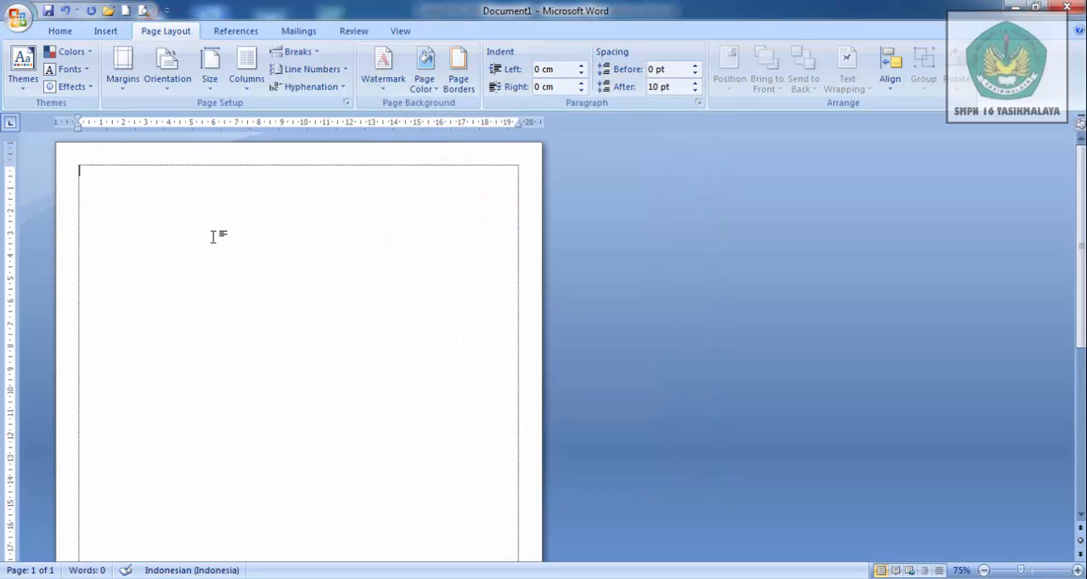
- Draw a text box about 7.5 cm wide and 9.8 cm high in the upper-left corner of the page's margin area
left_click(105, 32)
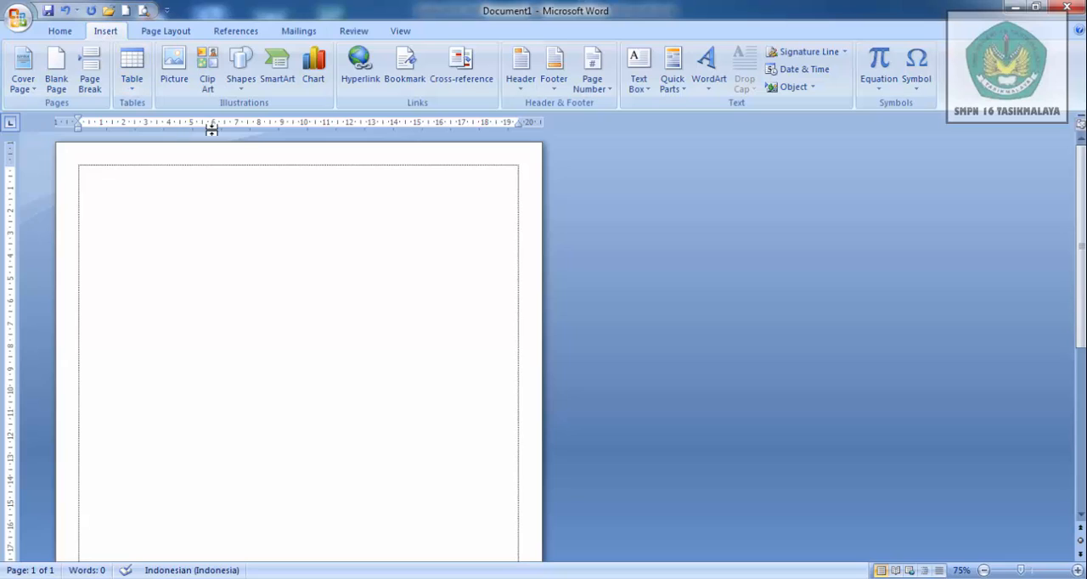
left_click(241, 73)
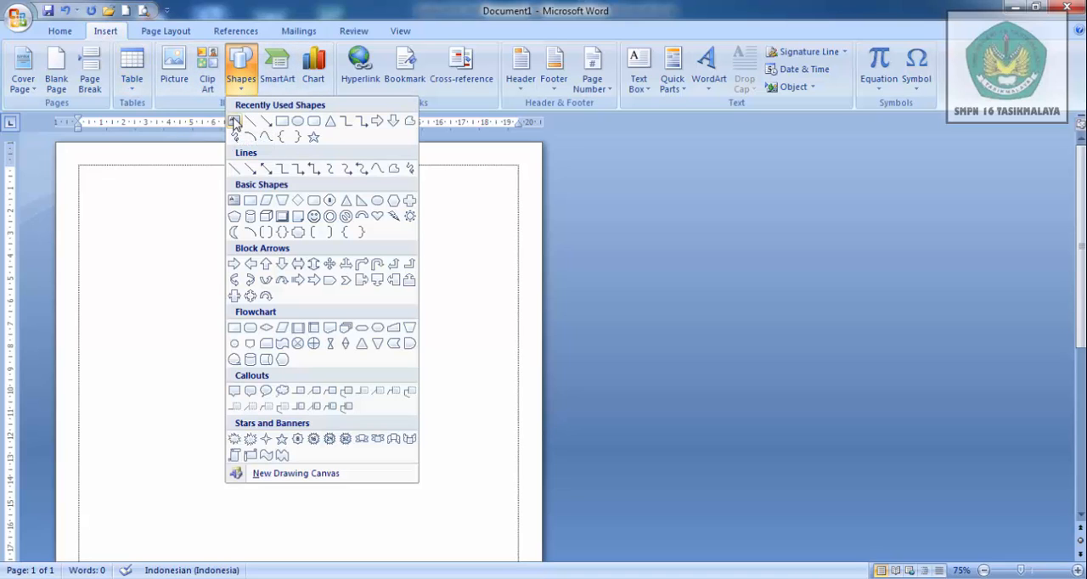
left_click(234, 121)
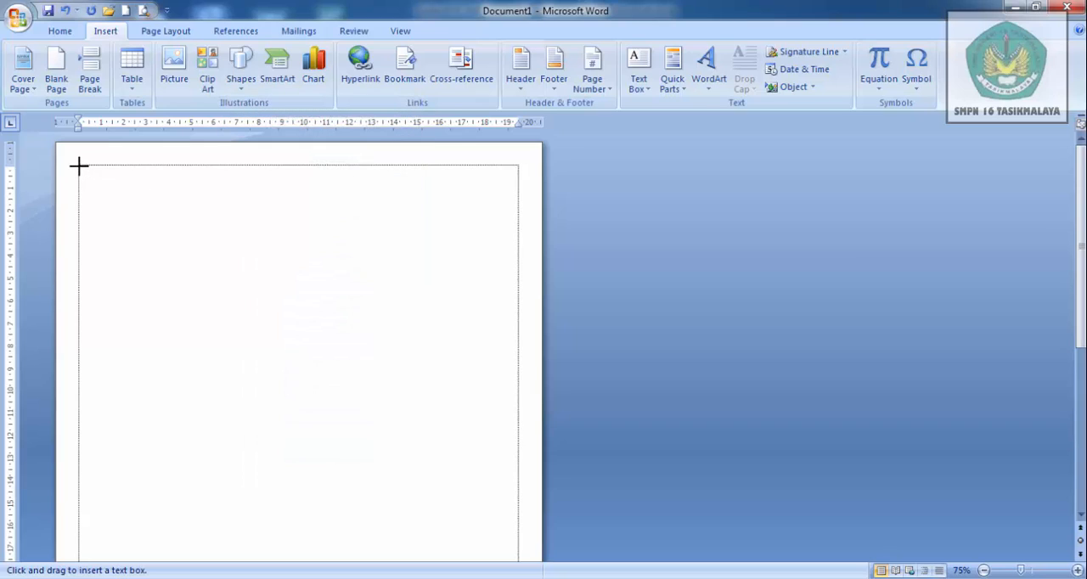
left_click_drag(79, 167, 248, 389)
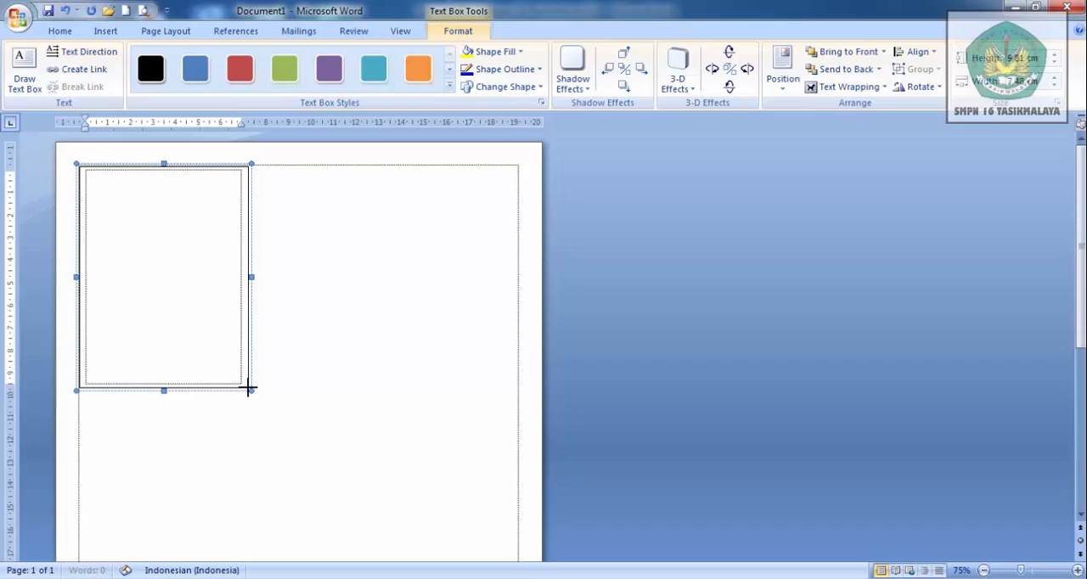
- Insert a table with three columns and one row inside the text box
left_click(105, 31)
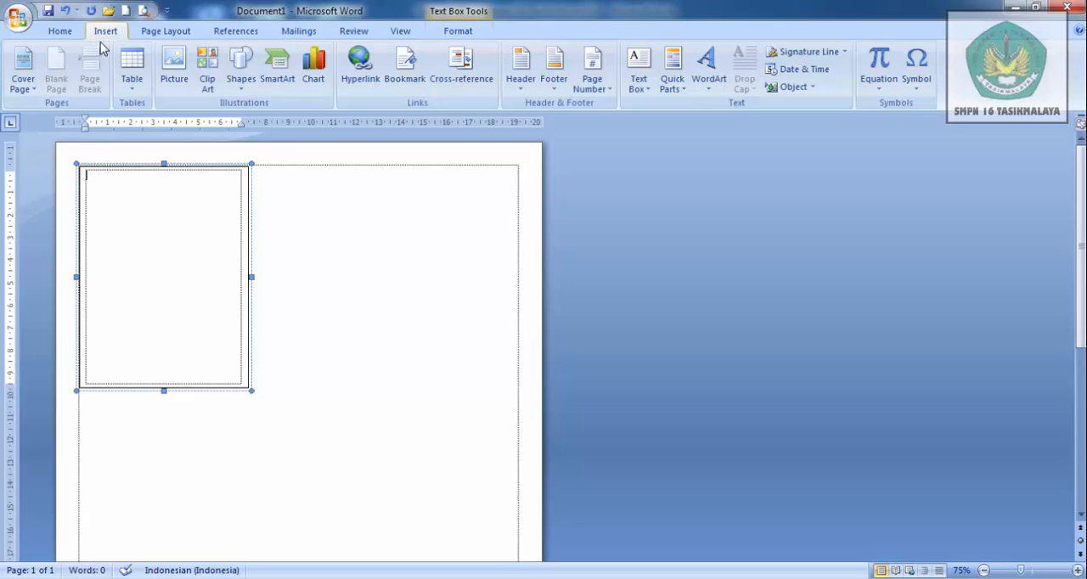
left_click(133, 92)
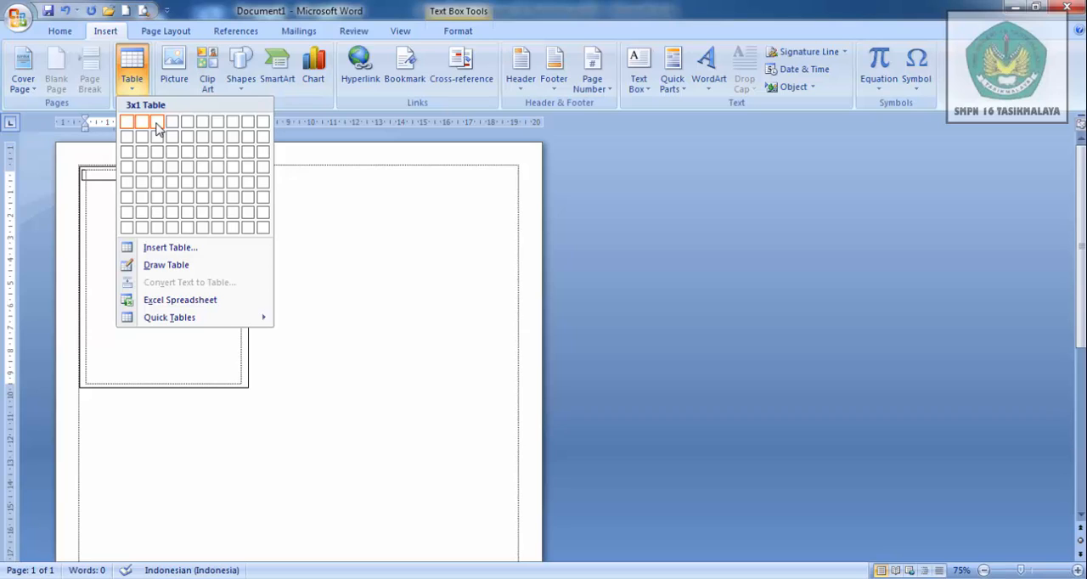
left_click(157, 126)
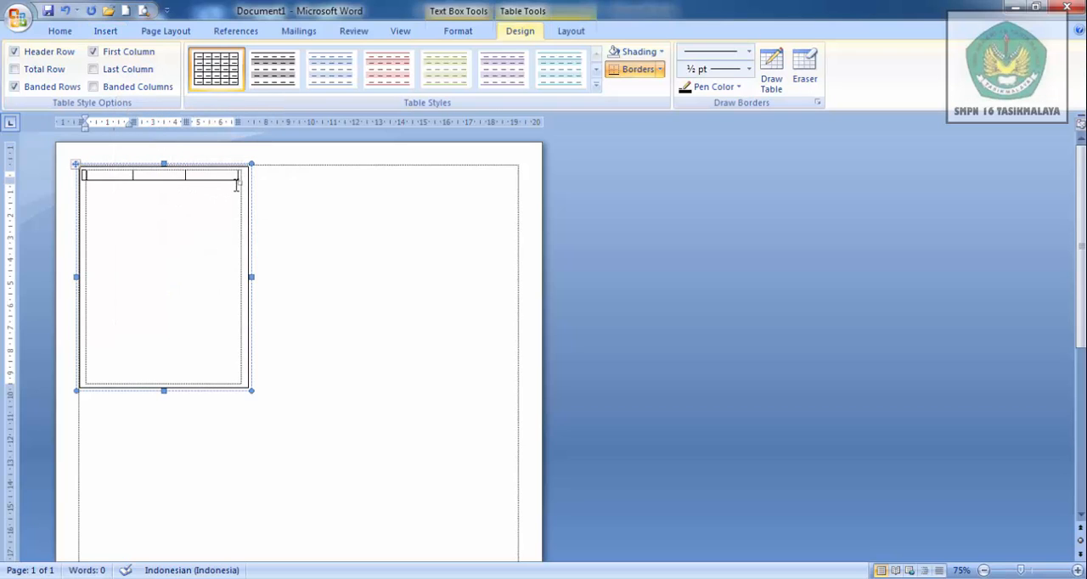
- Stretch the table to the text box's edges and narrow its two outer columns, leaving a wide middle column
left_click_drag(237, 175, 248, 175)
left_click_drag(83, 174, 80, 174)
left_click(136, 220)
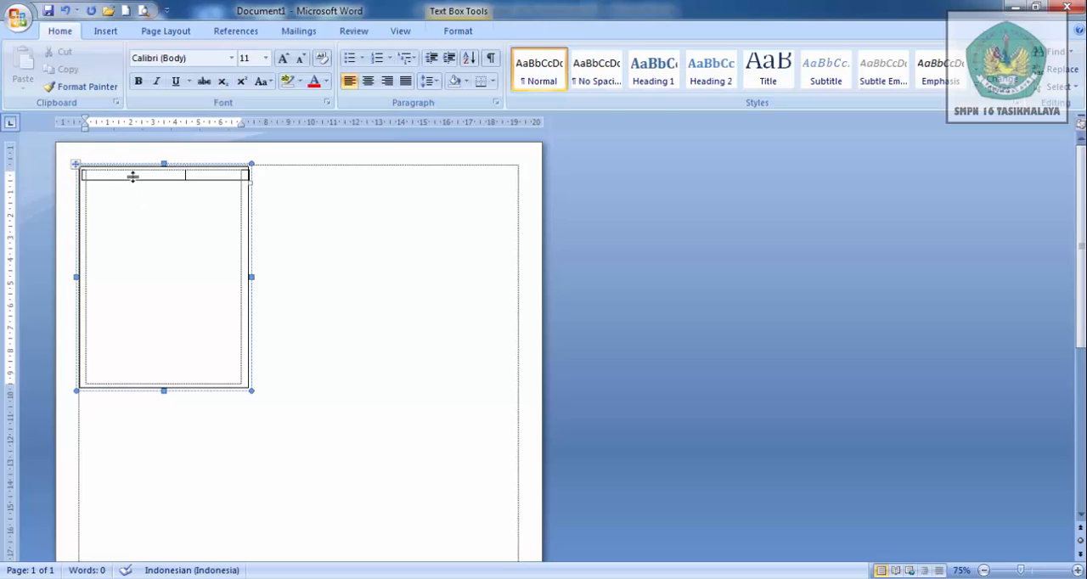
left_click_drag(132, 175, 105, 177)
left_click_drag(185, 175, 220, 174)
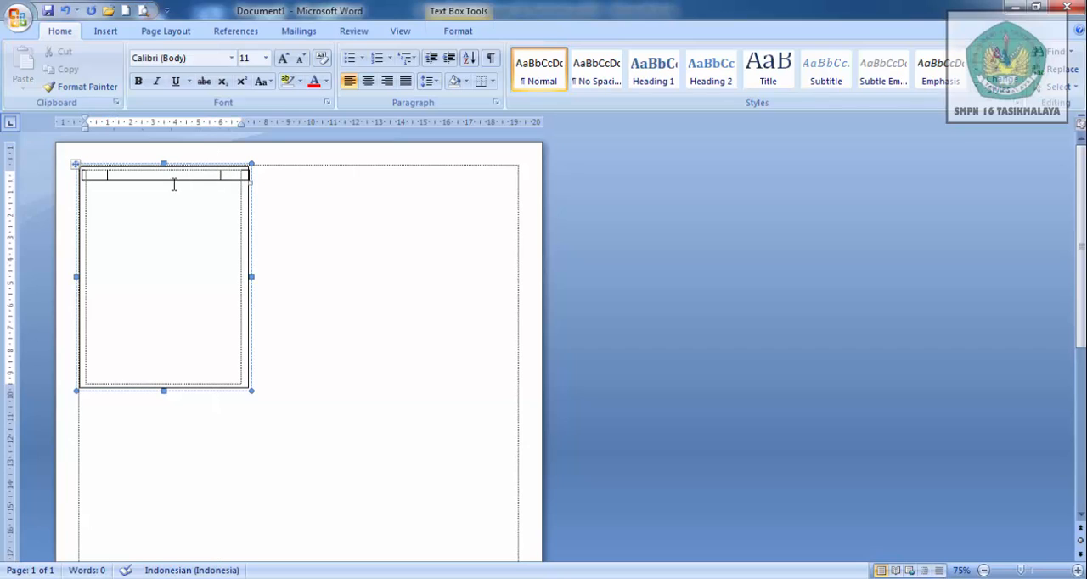
- Remove all borders from the three-column table
left_click(99, 174)
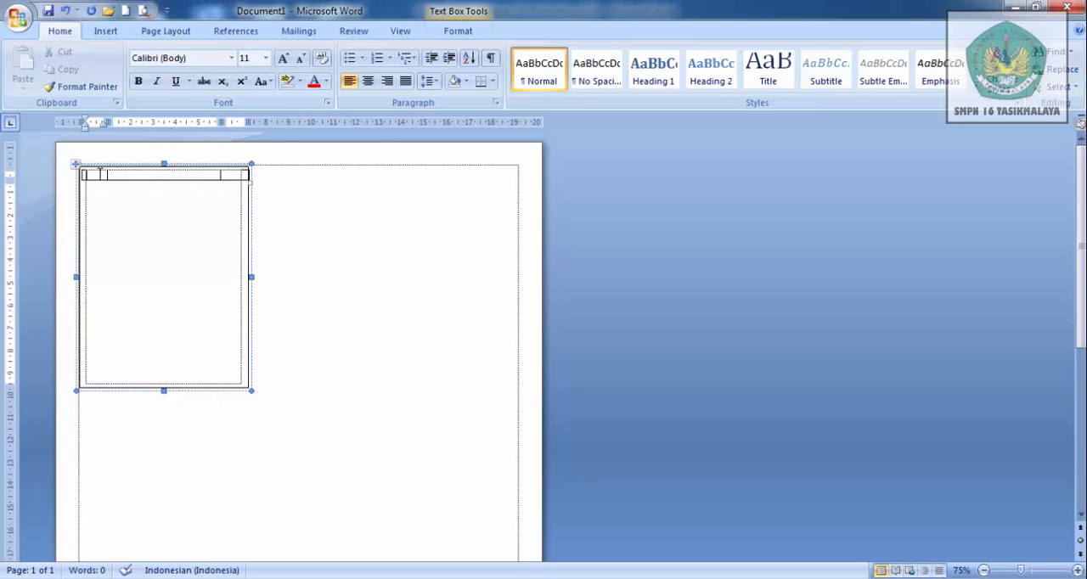
left_click(492, 82)
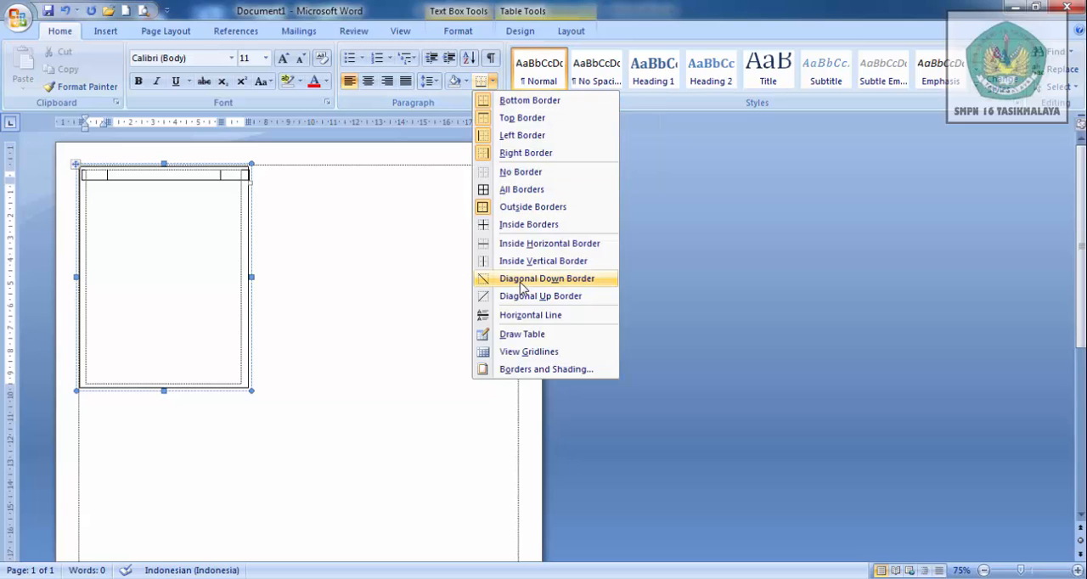
left_click(577, 377)
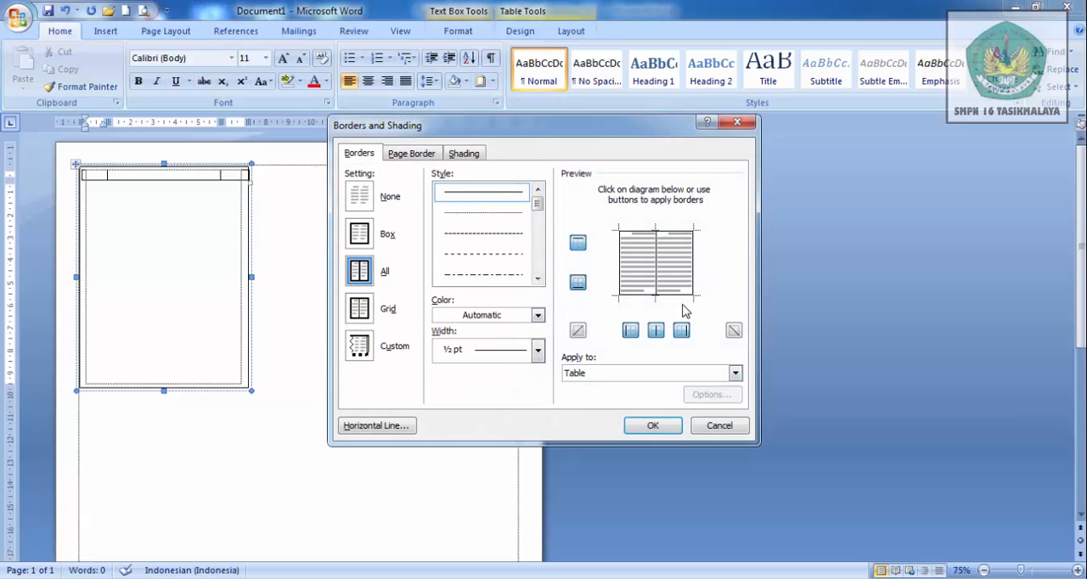
left_click(360, 198)
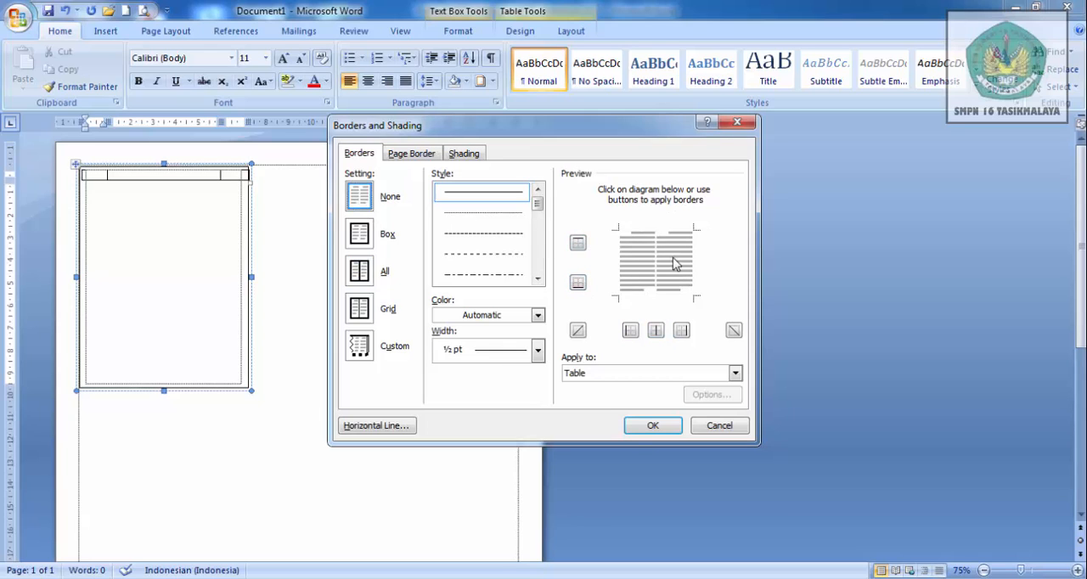
left_click(653, 426)
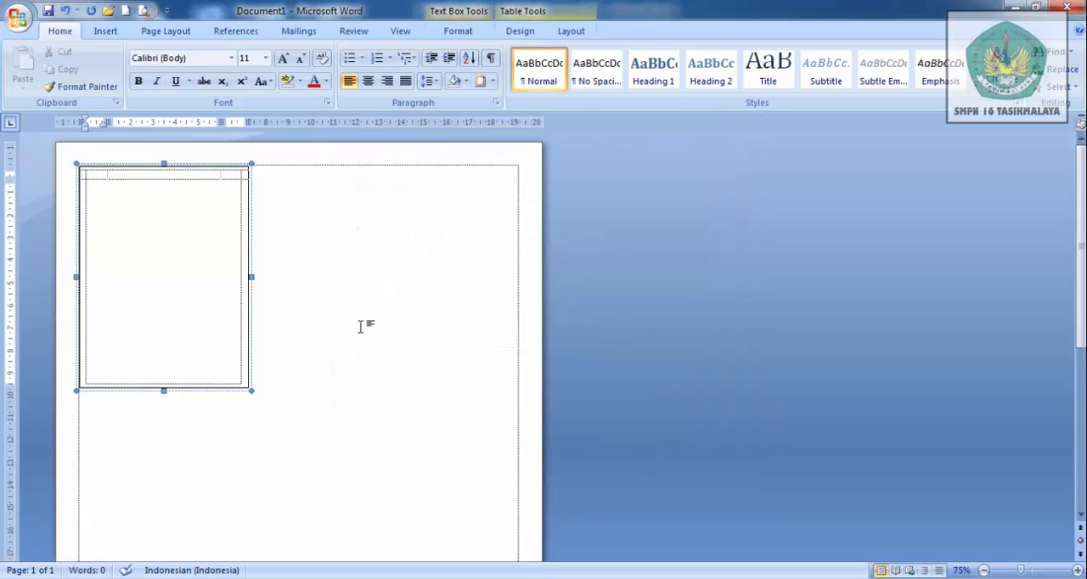
- Copy the kota tasik 1 image from the logo folder into the table's first cell and shrink it to fit the narrow column
left_click(127, 578)
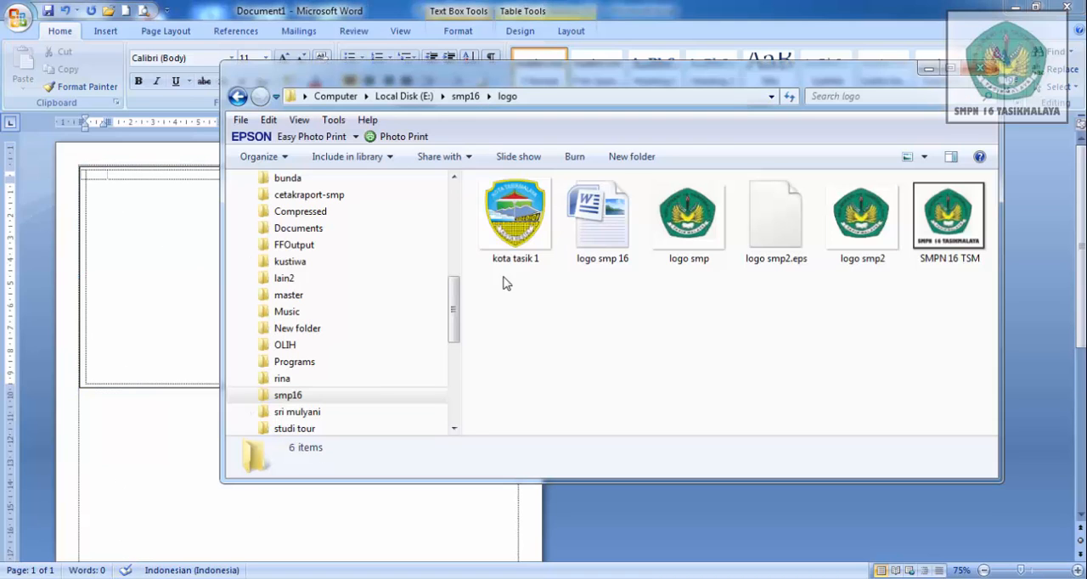
left_click(518, 219)
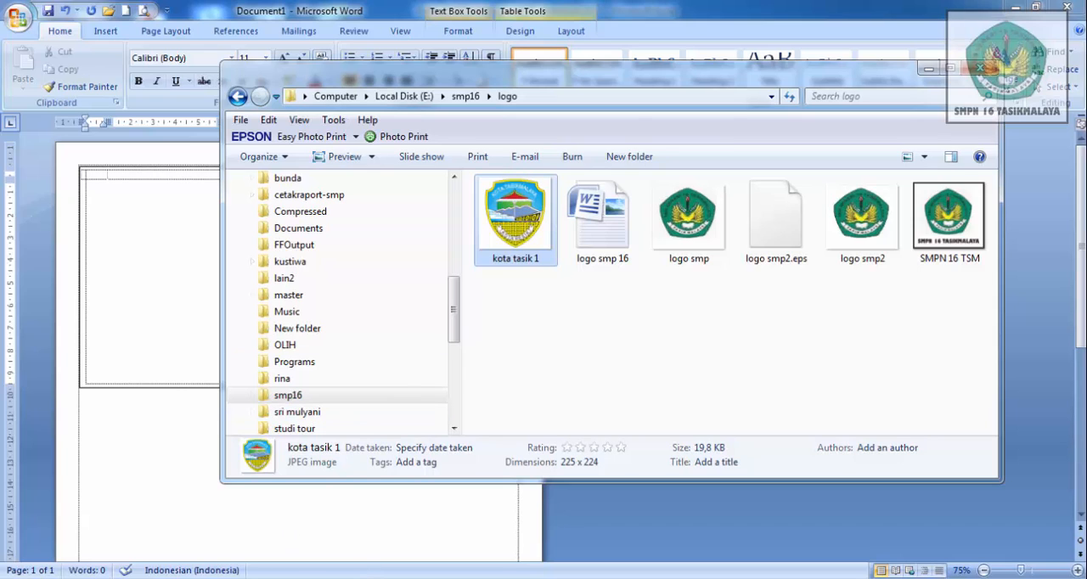
left_click(231, 510)
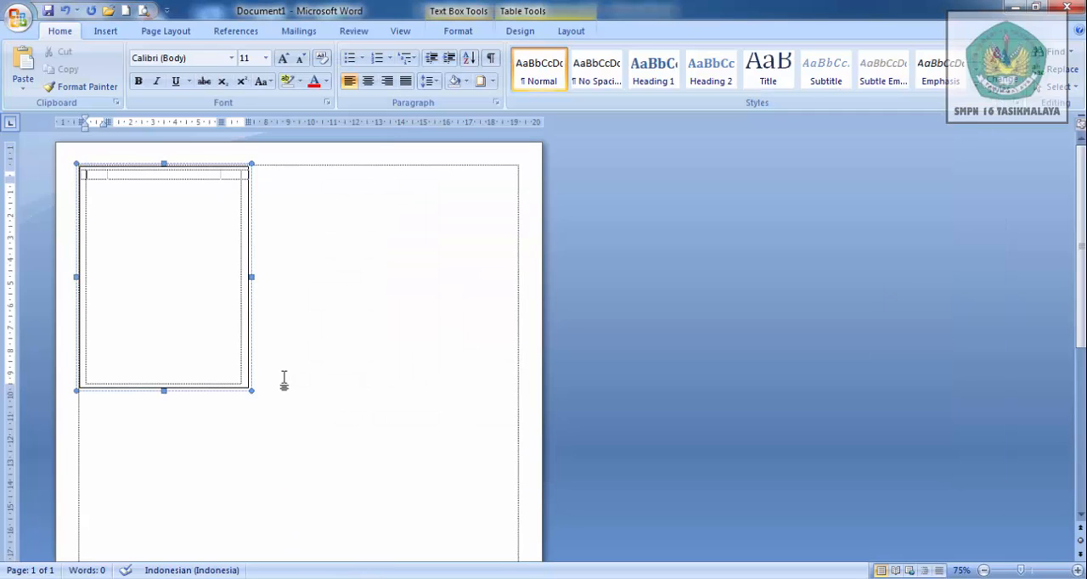
key("ctrl+v")
left_click(220, 299)
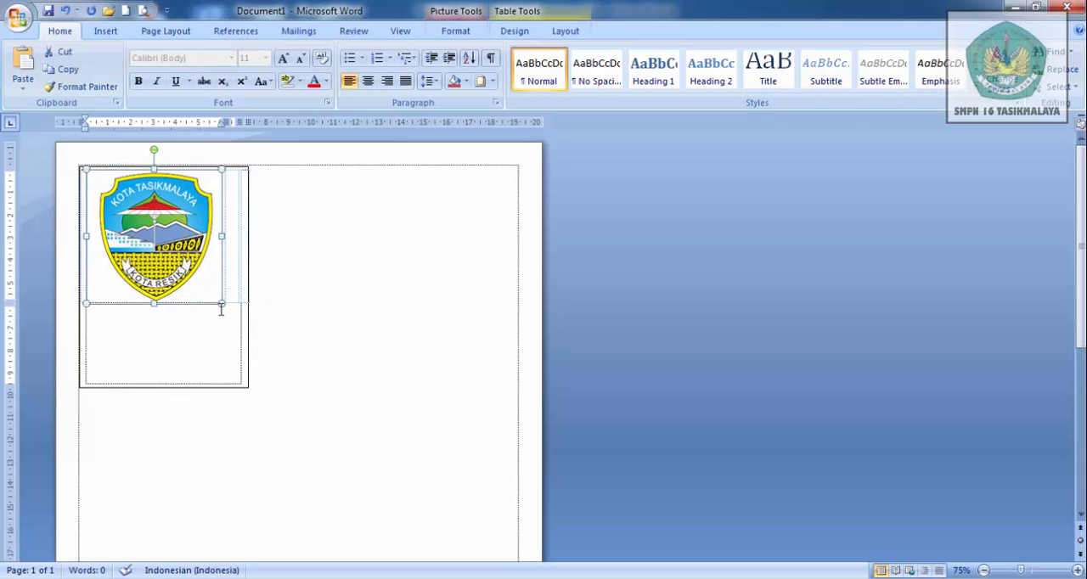
left_click_drag(218, 303, 128, 214)
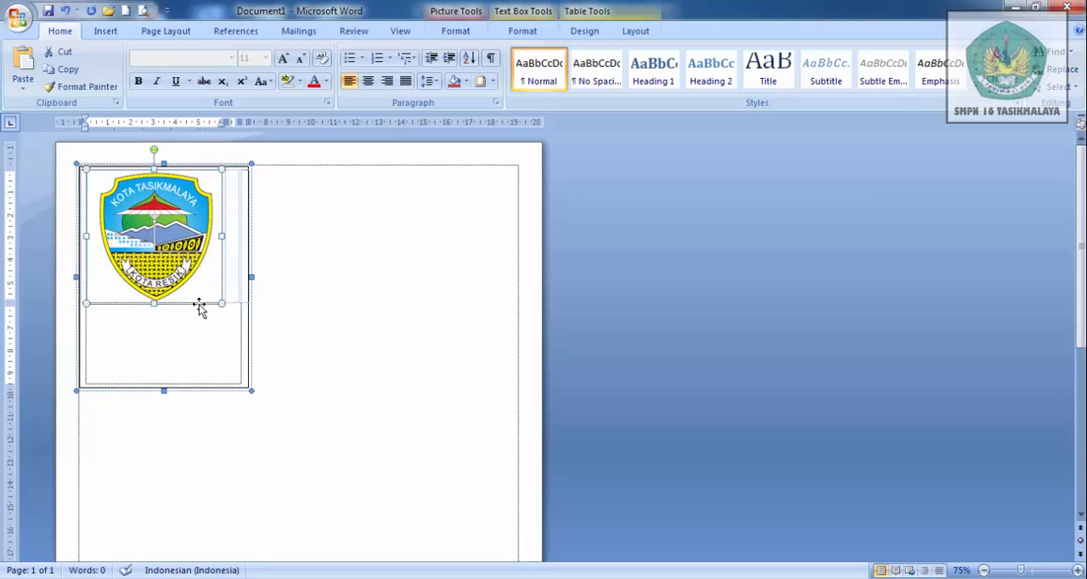
left_click_drag(219, 302, 96, 178)
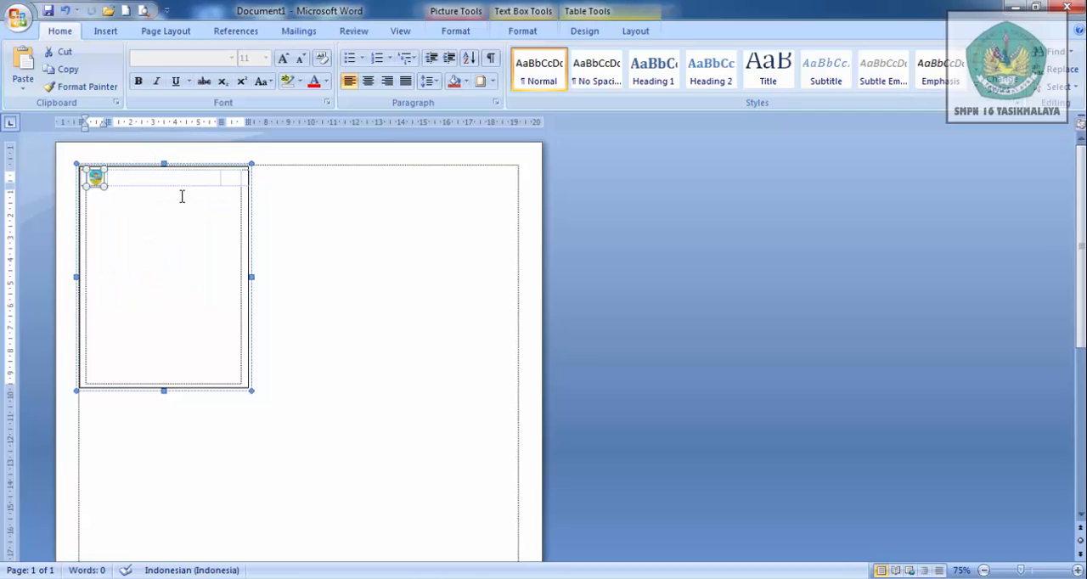
- Copy the logo smp image from the logo folder into the table's last cell and shrink it to match the first logo
left_click(229, 179)
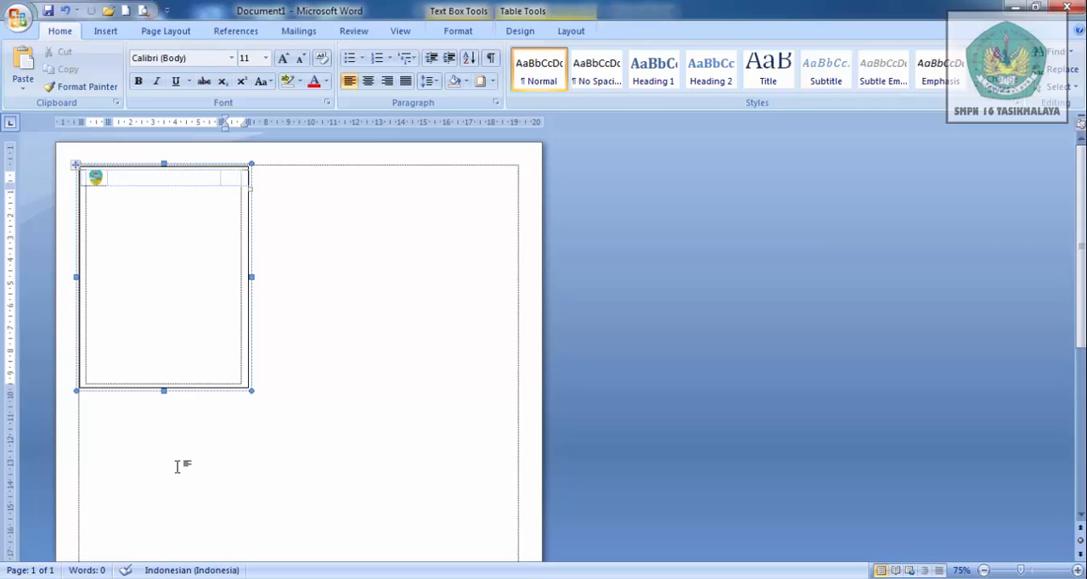
key("alt+Tab")
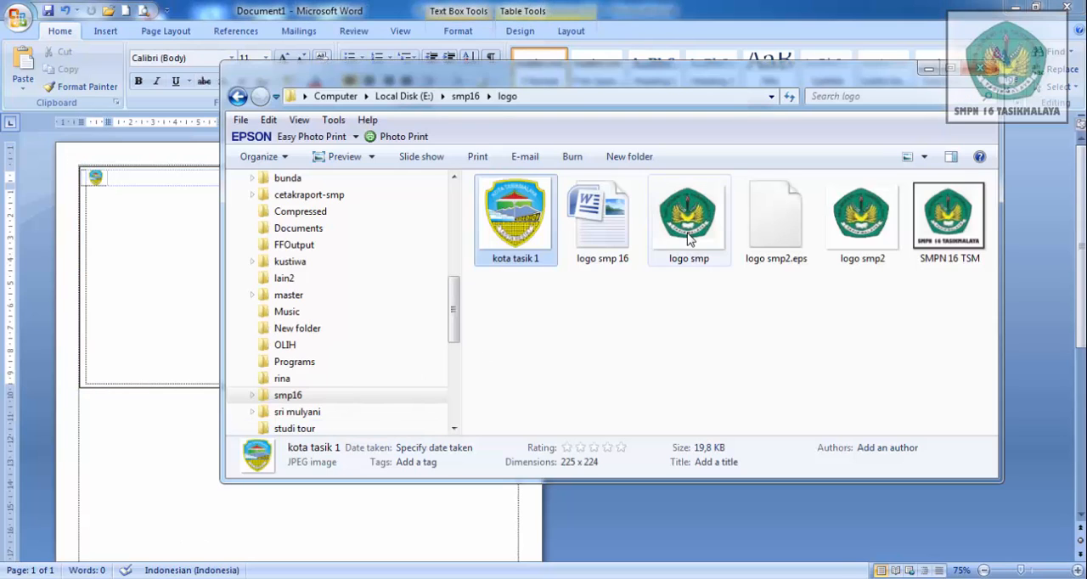
left_click(688, 236)
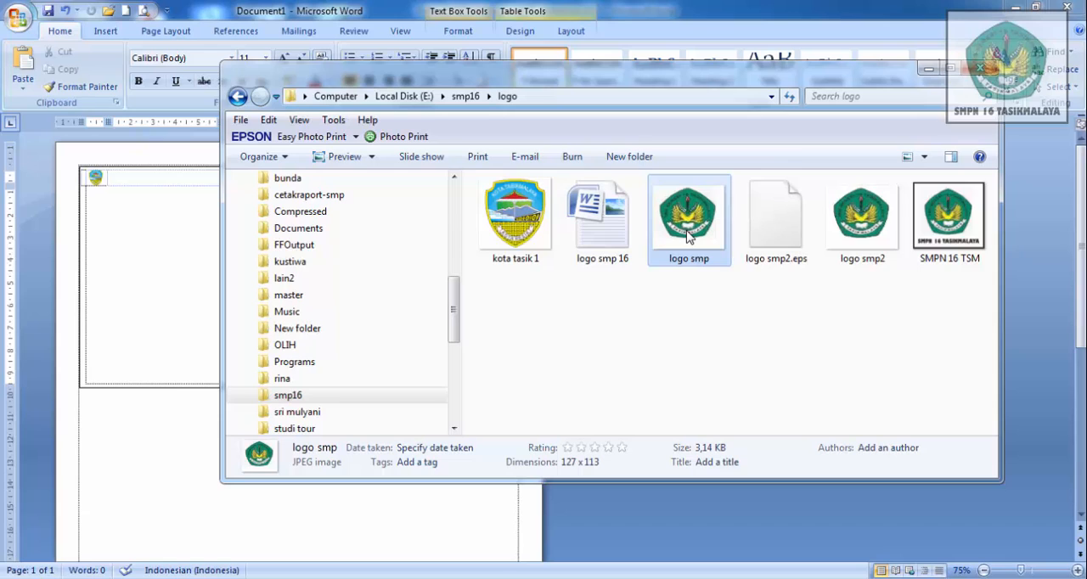
left_click(186, 520)
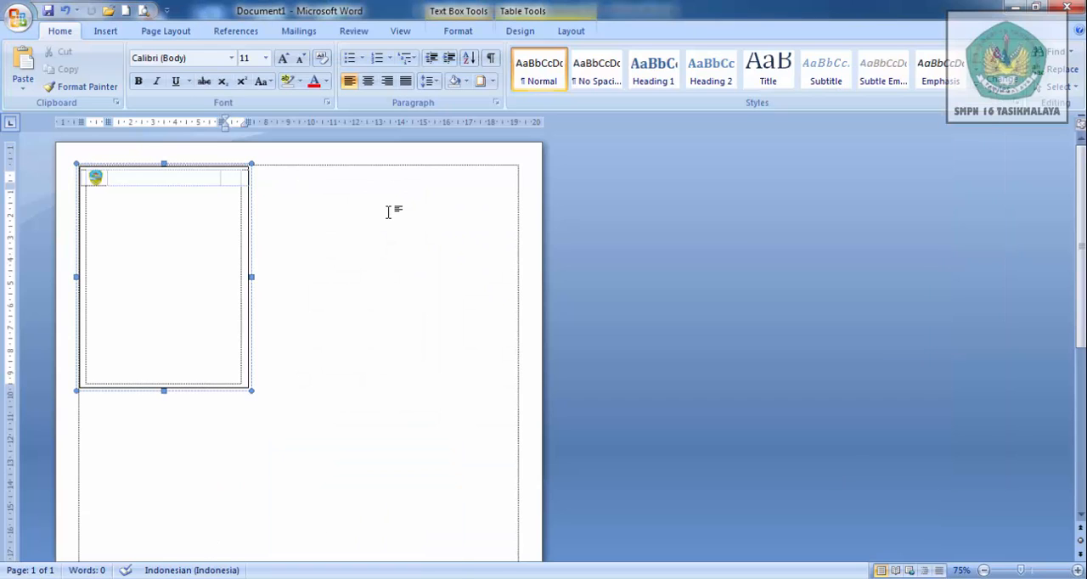
key("ctrl+v")
left_click(204, 211)
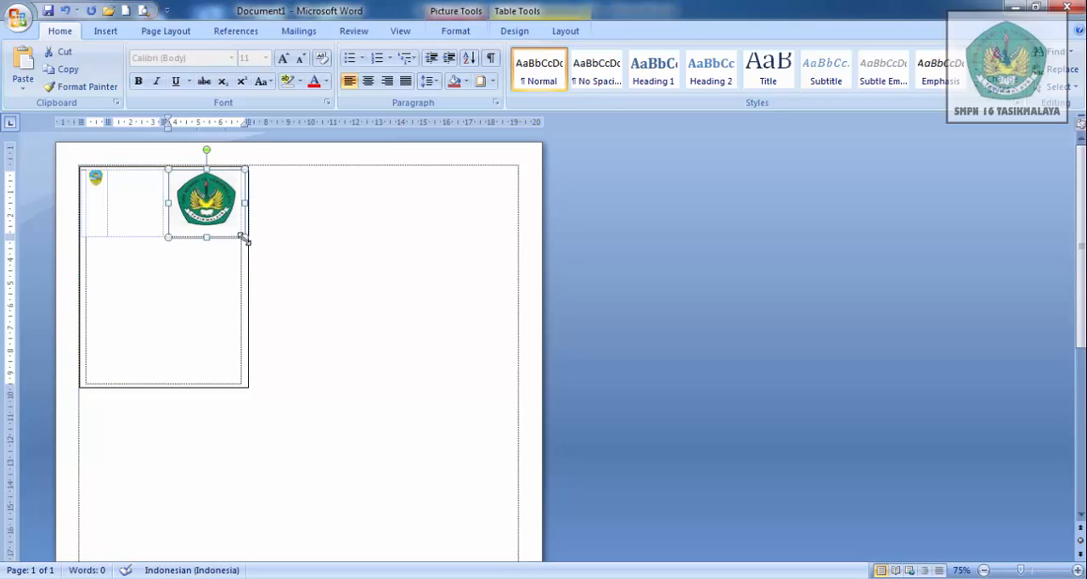
left_click_drag(242, 239, 190, 177)
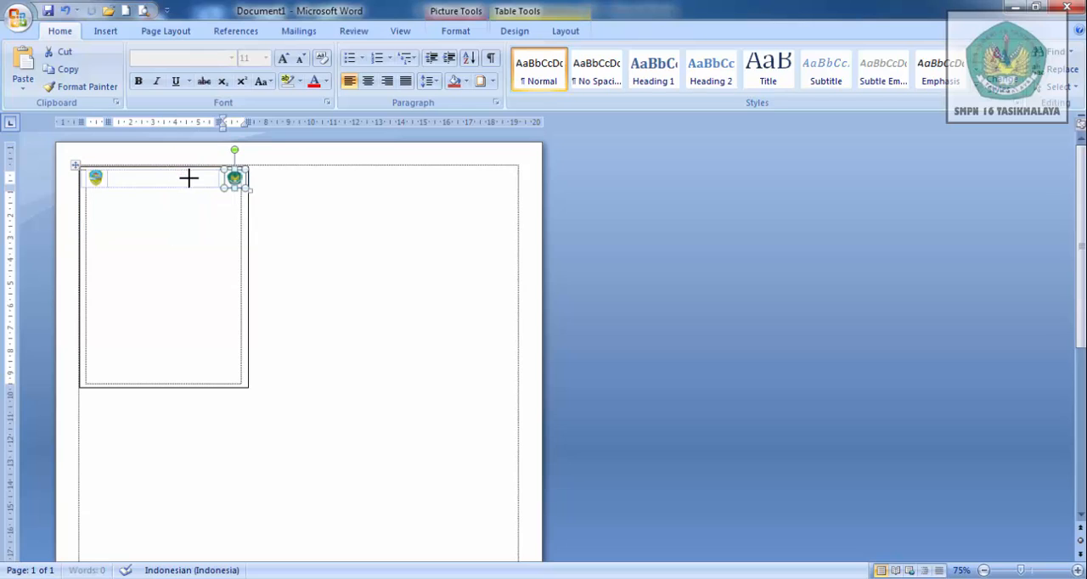
- Centre both logos horizontally and vertically in their cells and move the last column's inner edge slightly outward
left_click(566, 30)
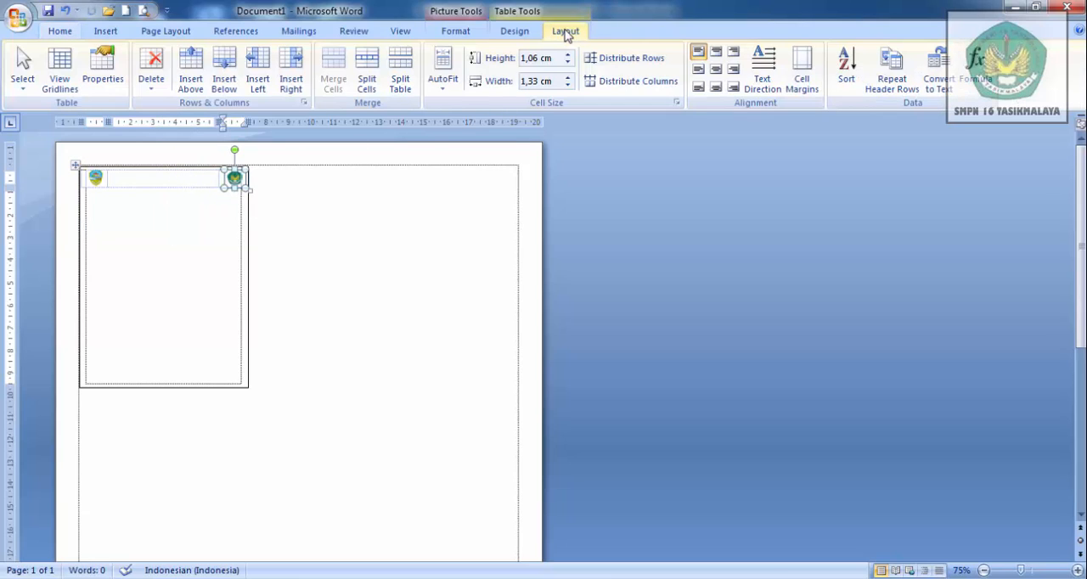
left_click(716, 69)
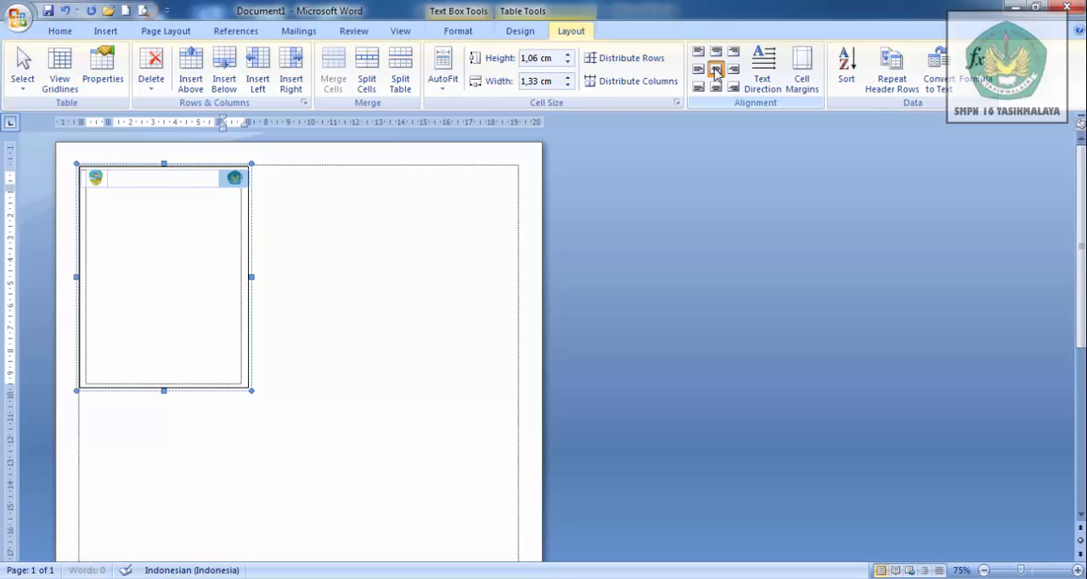
left_click(96, 178)
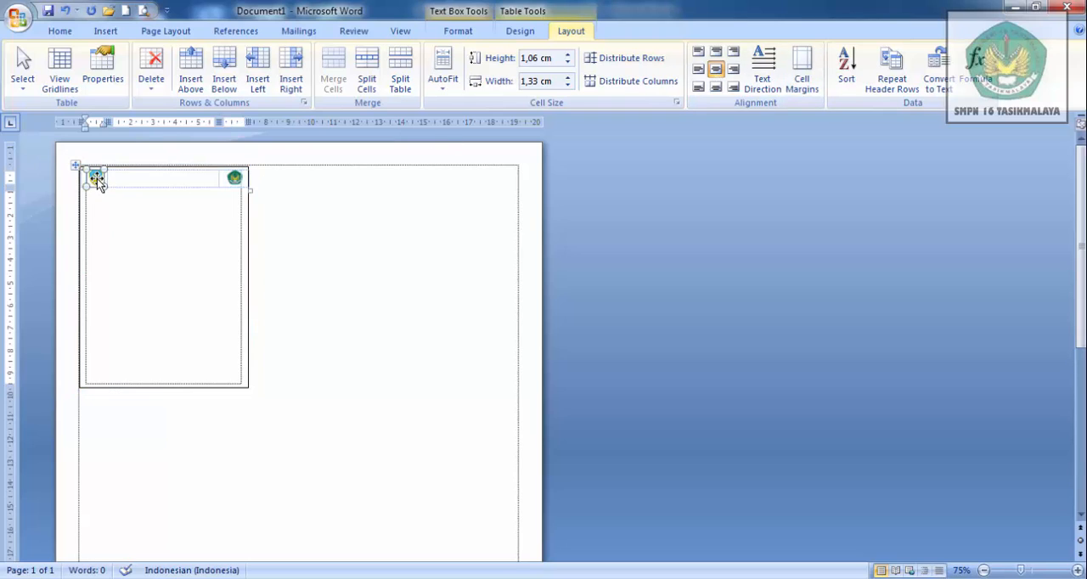
left_click(716, 69)
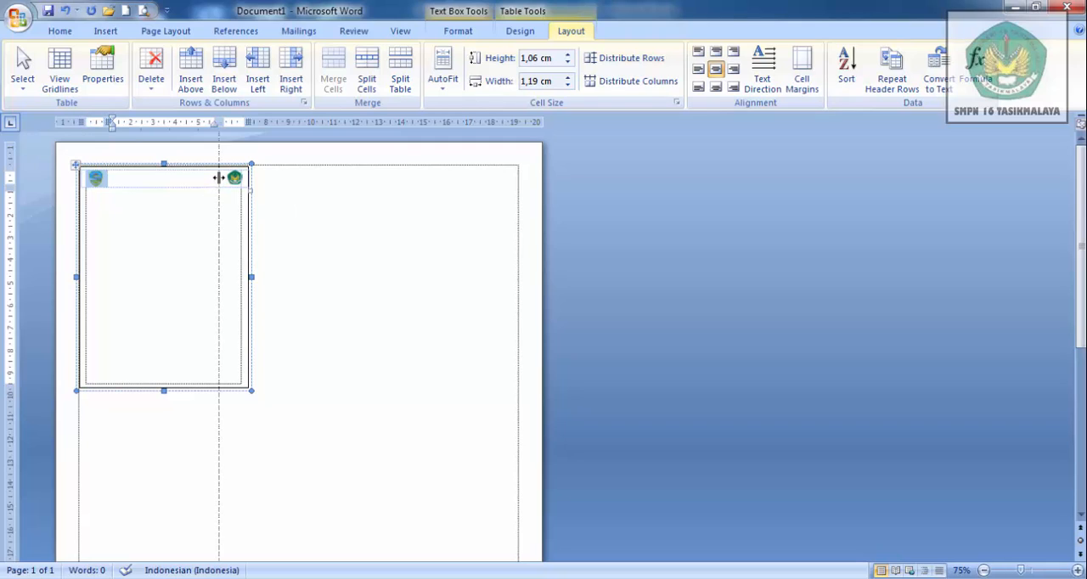
left_click_drag(217, 177, 225, 178)
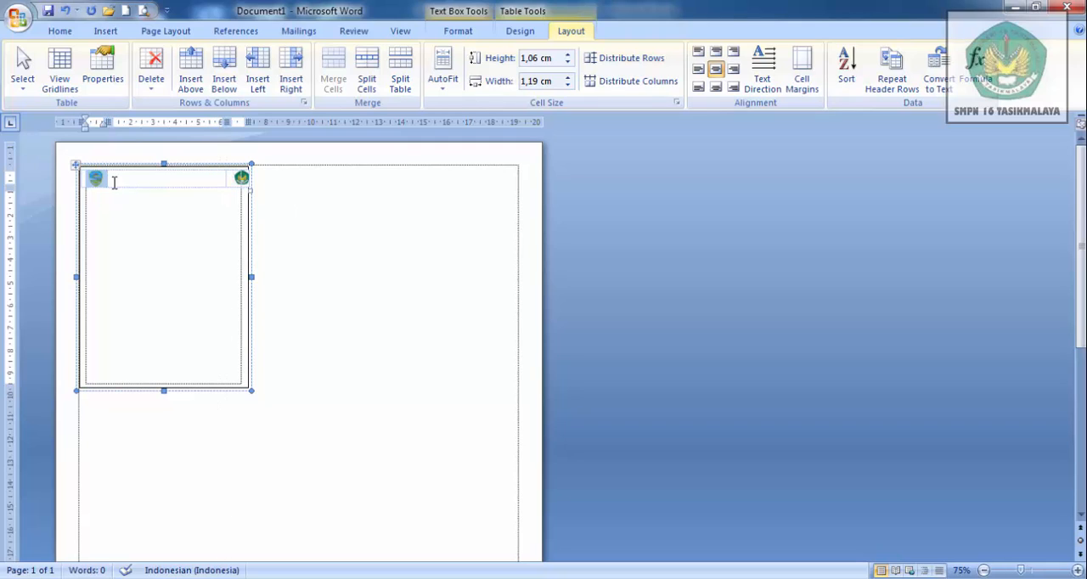
- Narrow the first logo column and shift the table's column edges so both logo cells line up with the text box frame
left_click_drag(105, 181, 98, 181)
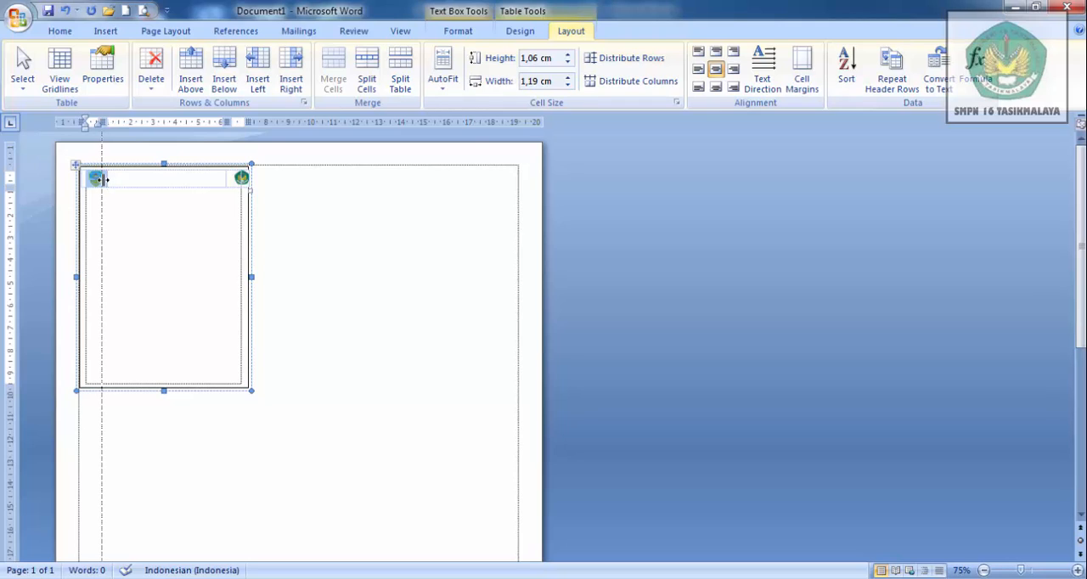
left_click(88, 180)
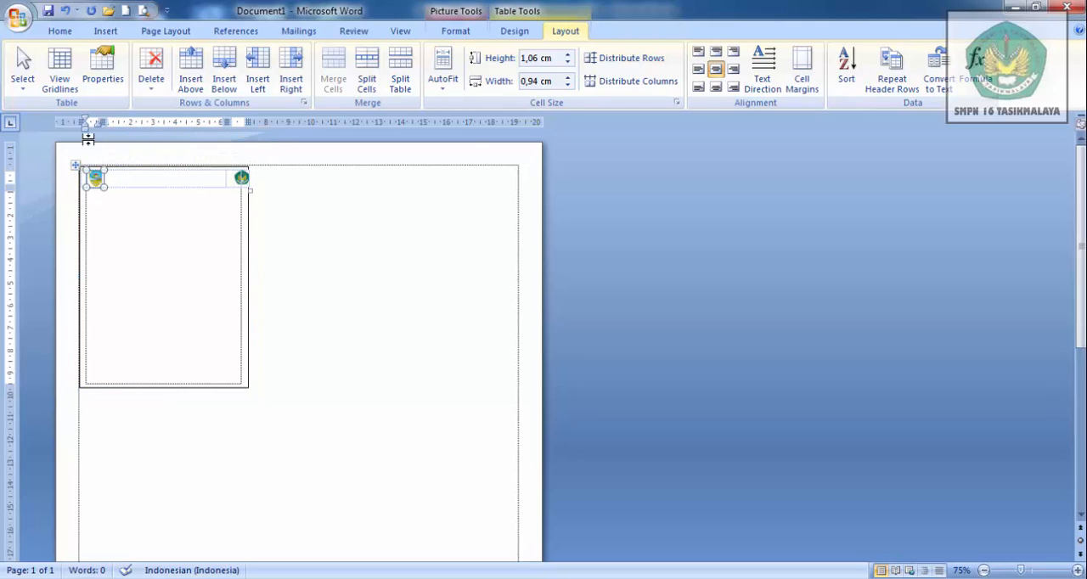
left_click_drag(85, 124, 78, 122)
left_click(241, 179)
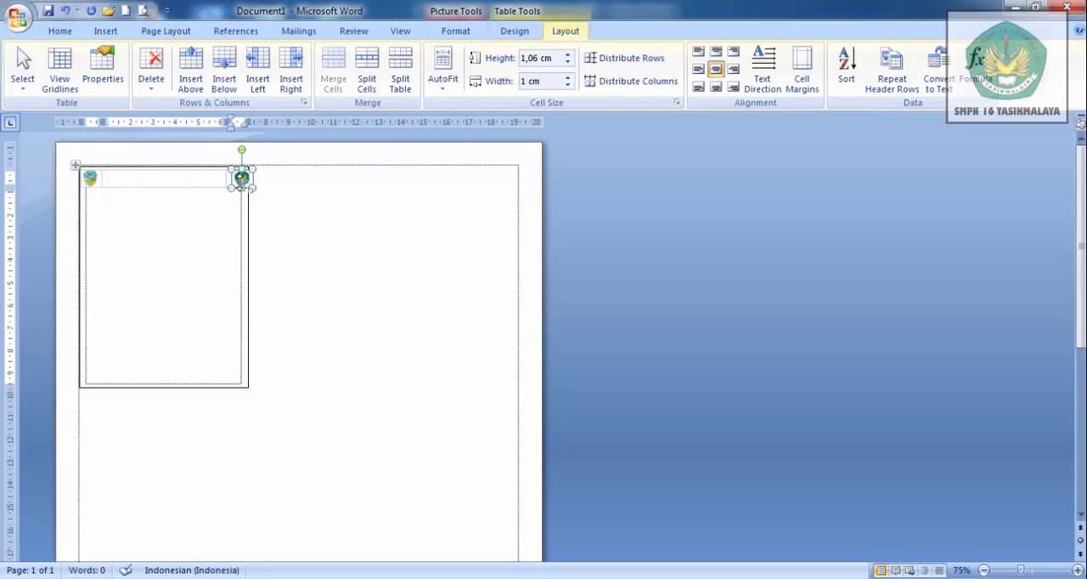
left_click(231, 127)
left_click_drag(230, 118, 226, 119)
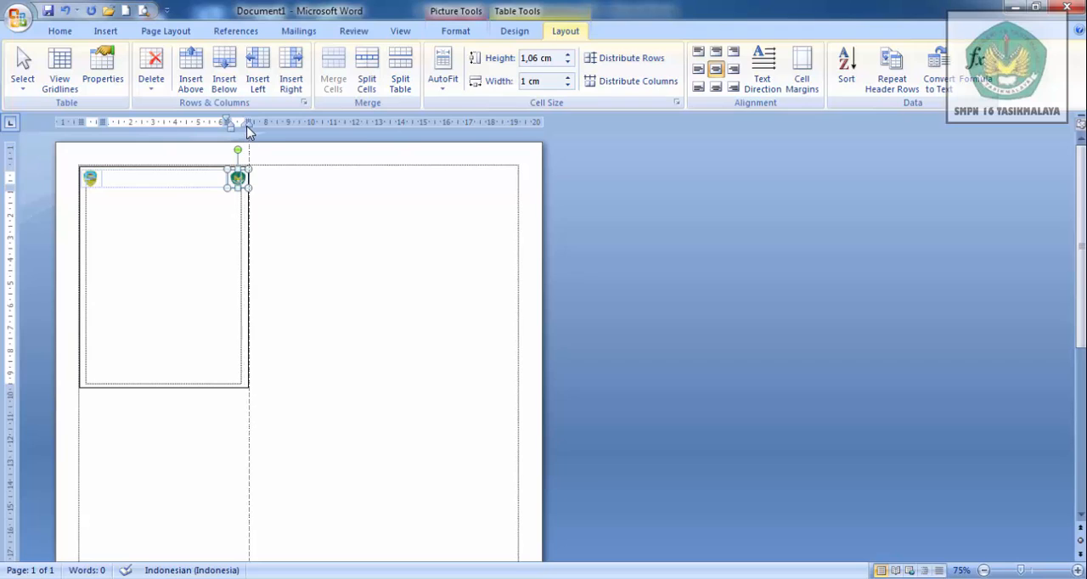
left_click(270, 204)
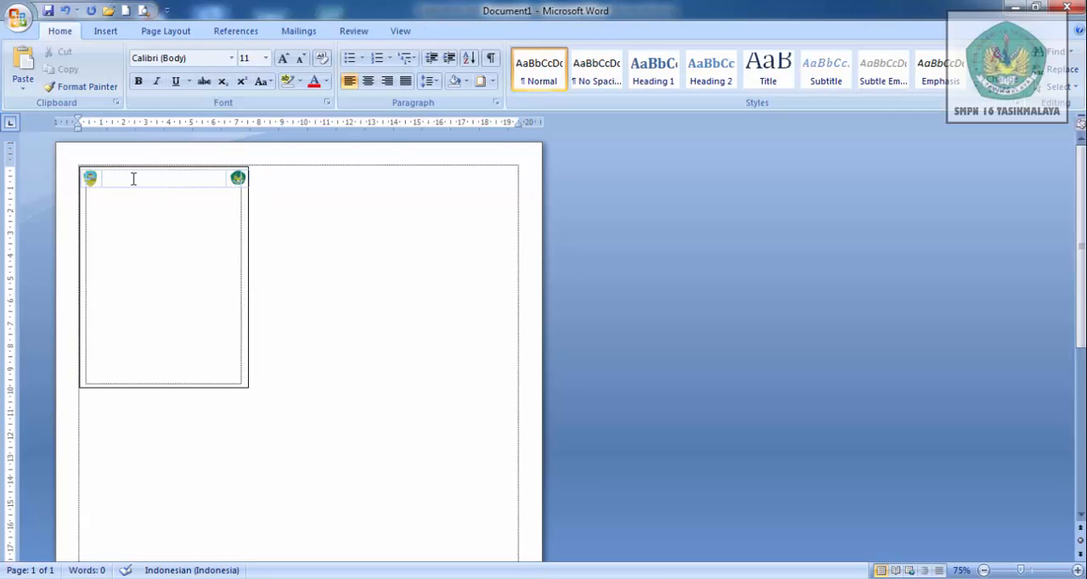
- Enter PEMERINTAH KOTA TASIKMALAYA in the header table's middle cell
left_click(133, 178)
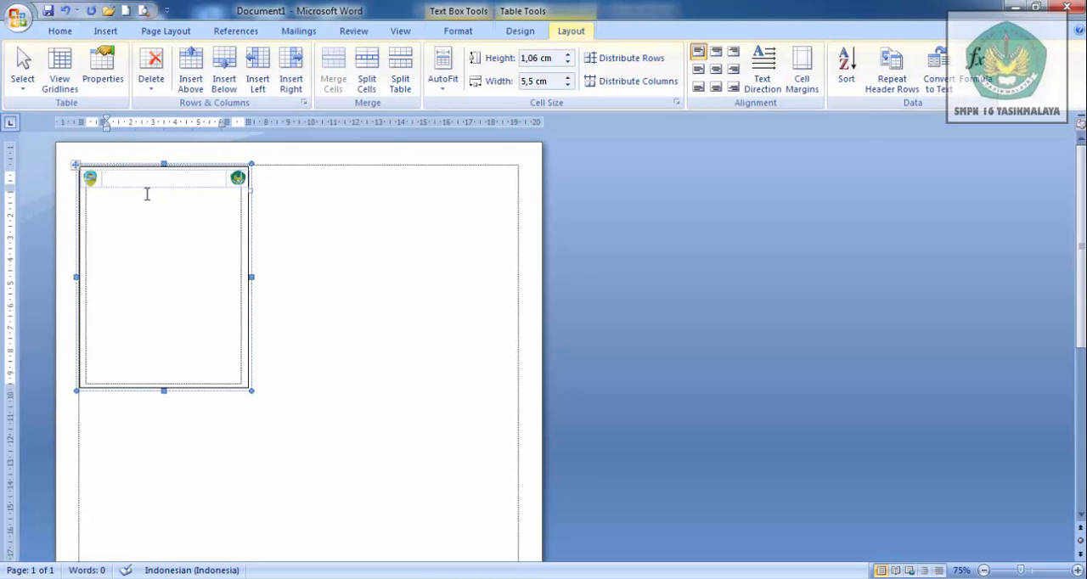
type("PEMERINTAH KOTA TASIKMALAYA")
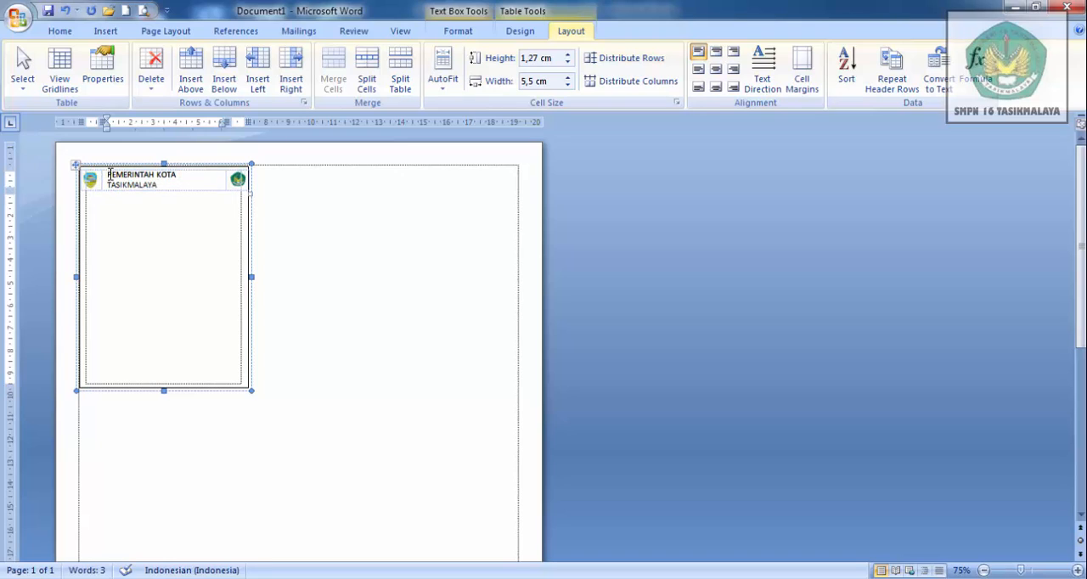
- Set the PEMERINTAH KOTA TASIKMALAYA text to font size 9
left_click_drag(109, 174, 157, 186)
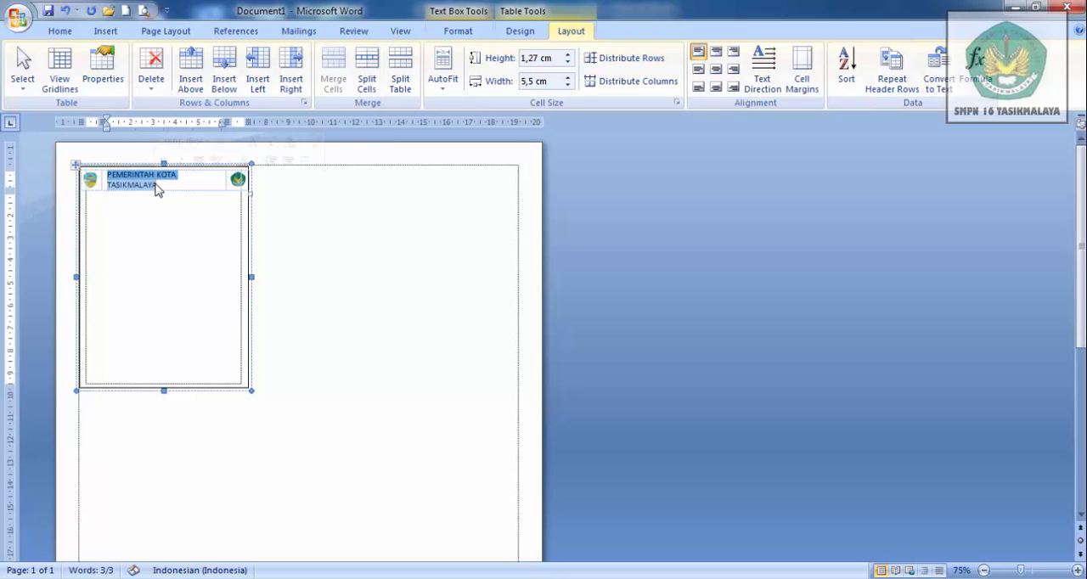
left_click(61, 32)
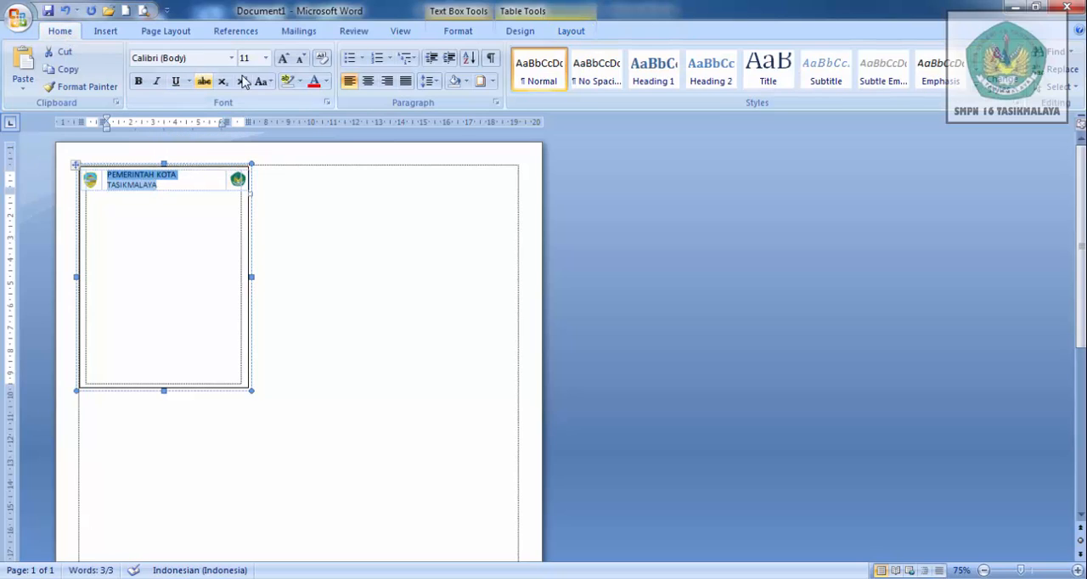
left_click(266, 61)
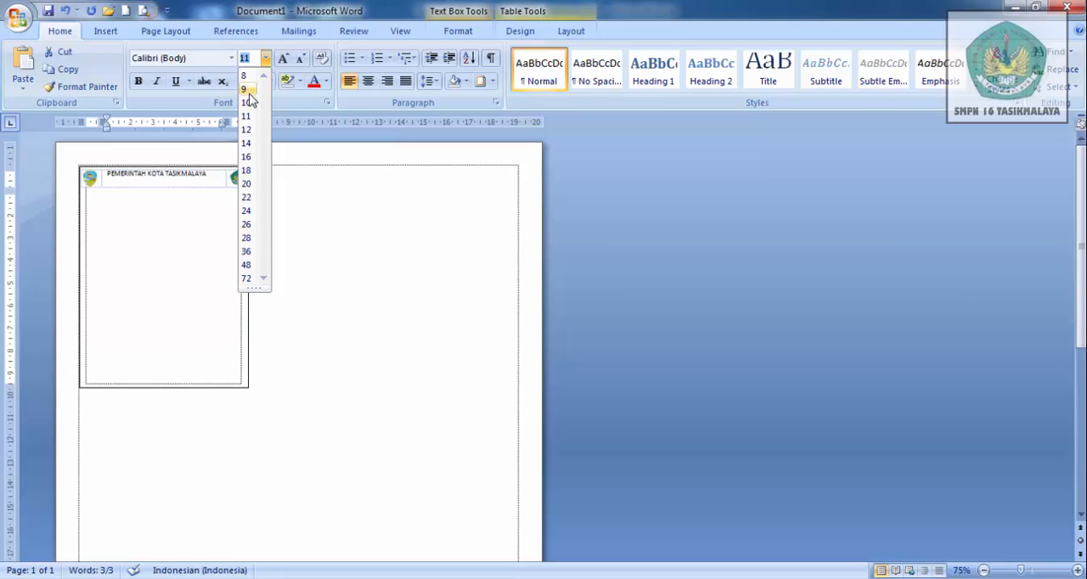
left_click(248, 92)
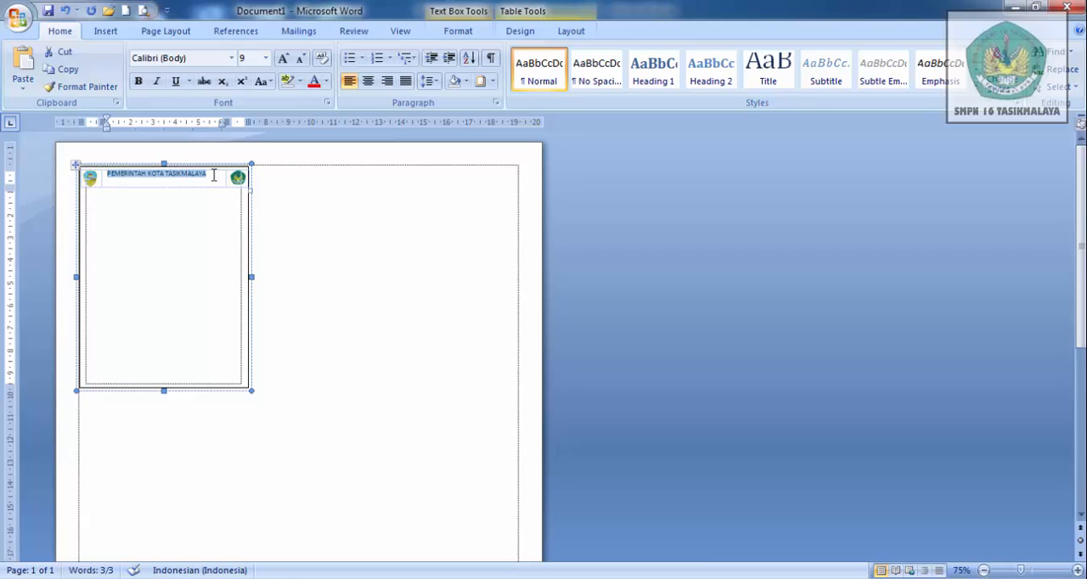
- Add the lines DINAS PENDIDIKAN and SMP NEGERI 16 TASIKMALAYA below the first header line
left_click(213, 176)
key("Return")
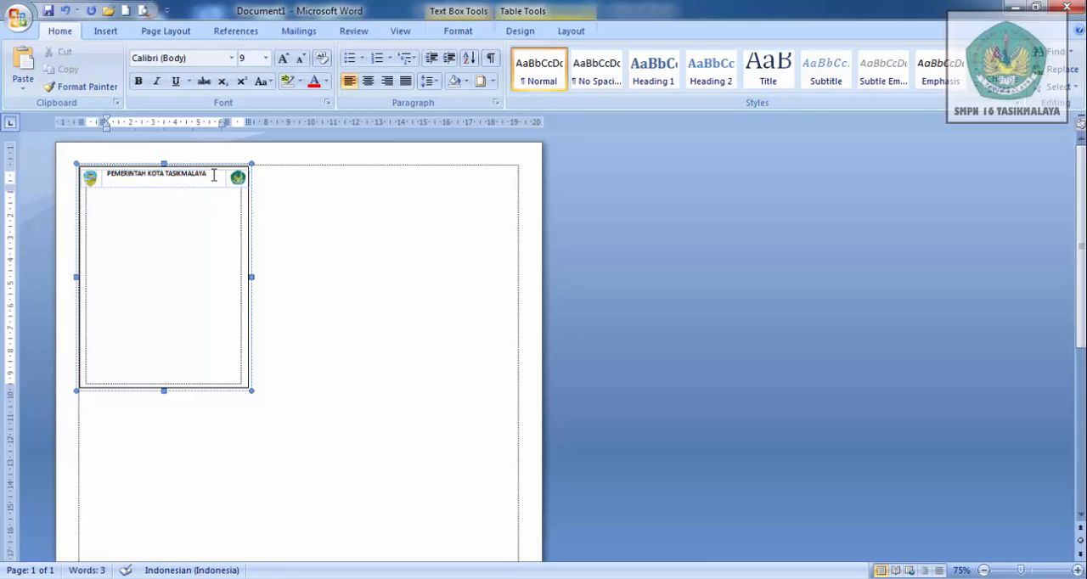
type("DINAS PENDIDIKAN")
key("Return")
type("S")
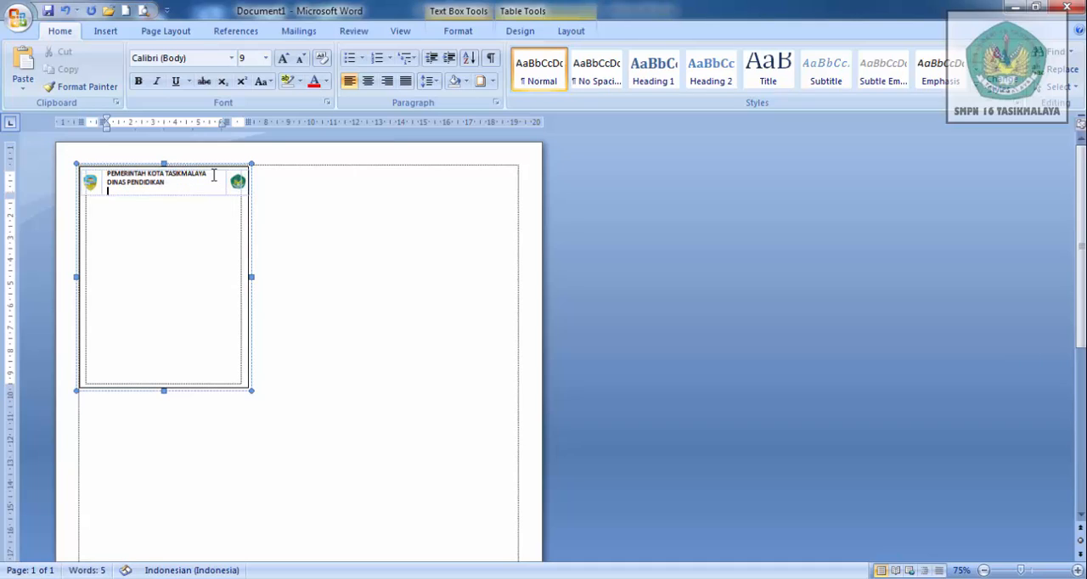
type("MP NEGERI 16 TASIKMALAYA")
key("Return")
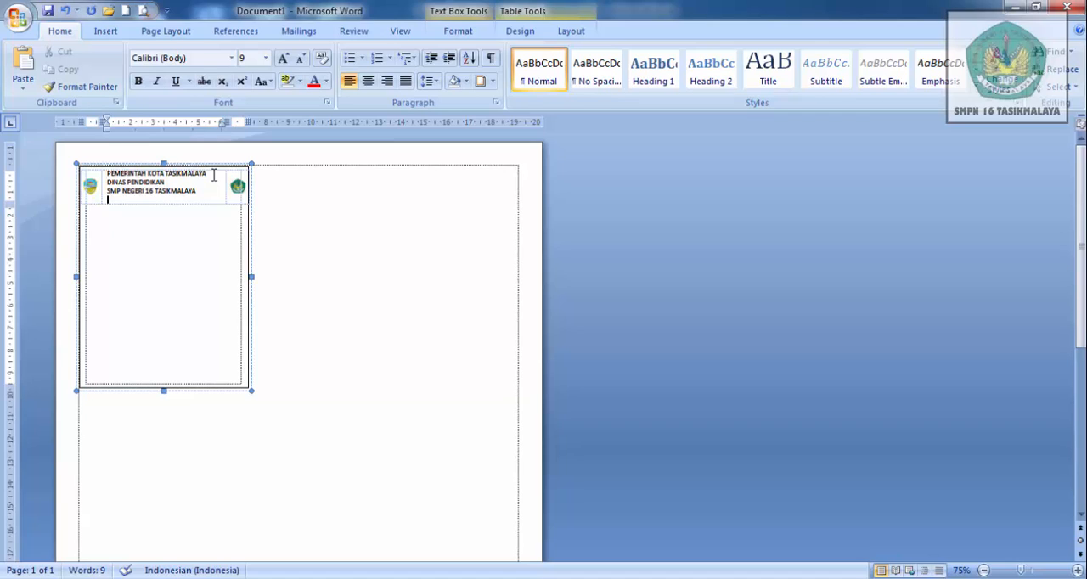
- Enter the school's street address, including district and city, as the fourth line of the header cell
type("J")
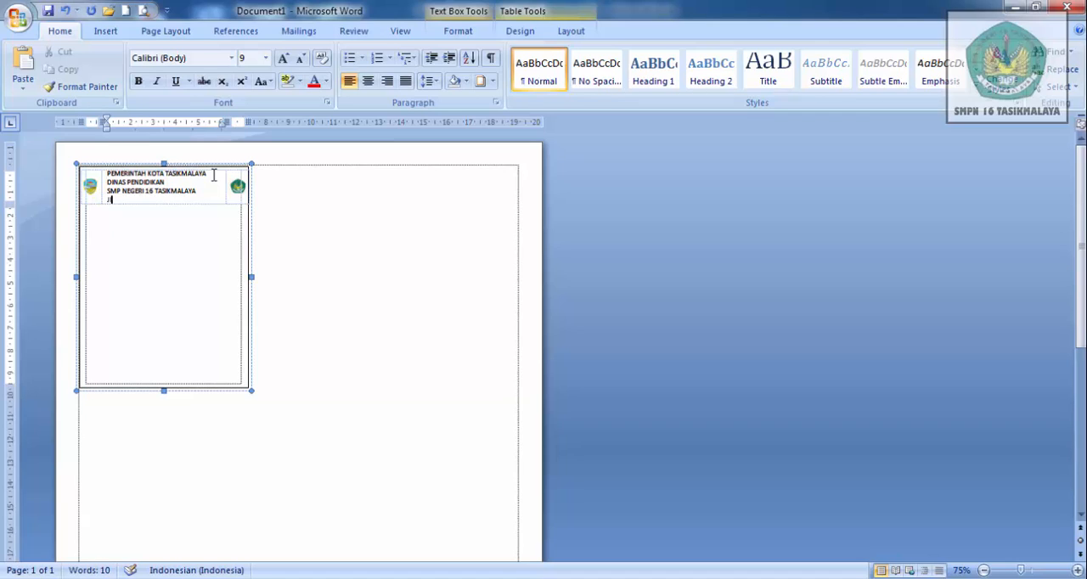
type("l")
type(".")
type(" Sukar")
type("nodik")
type(" Ked")
key("BackSpace")
type("c. Bungursari Ko")
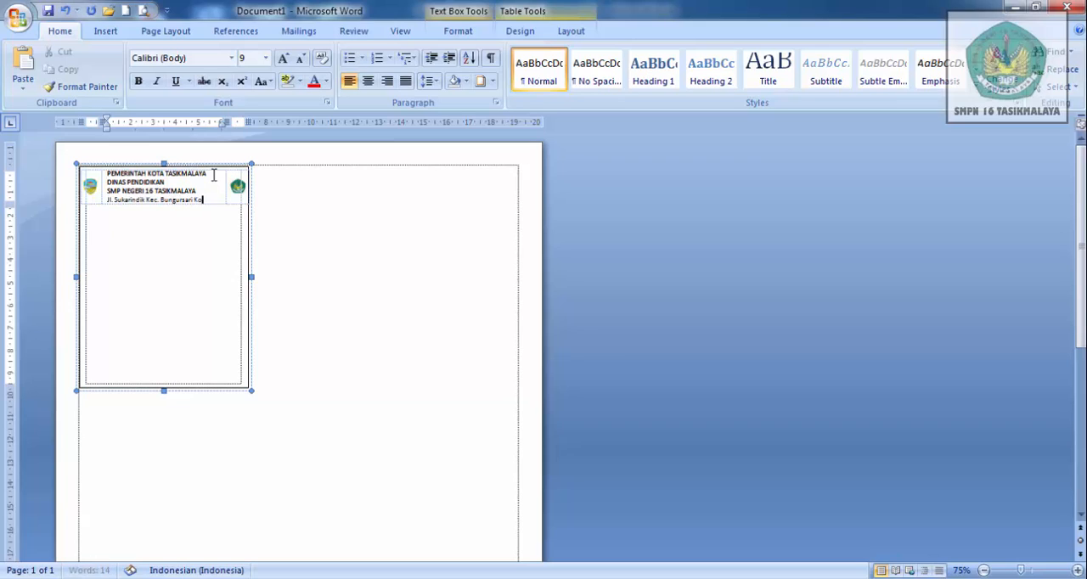
type("ta Tasik")
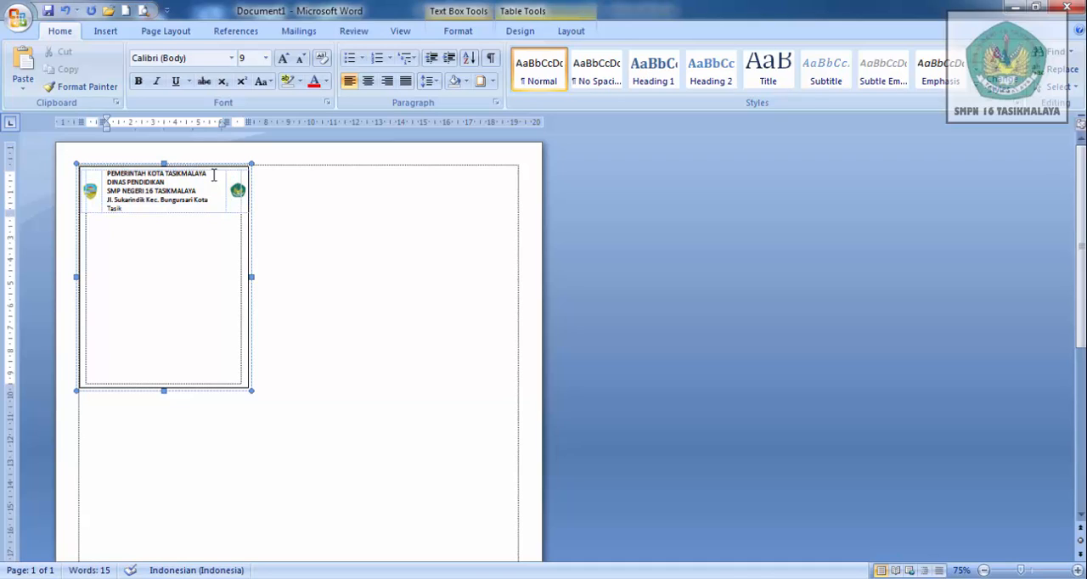
type("malaya")
- Reduce the school's address line to font size 7 so it fits on one line
left_click_drag(108, 201, 142, 209)
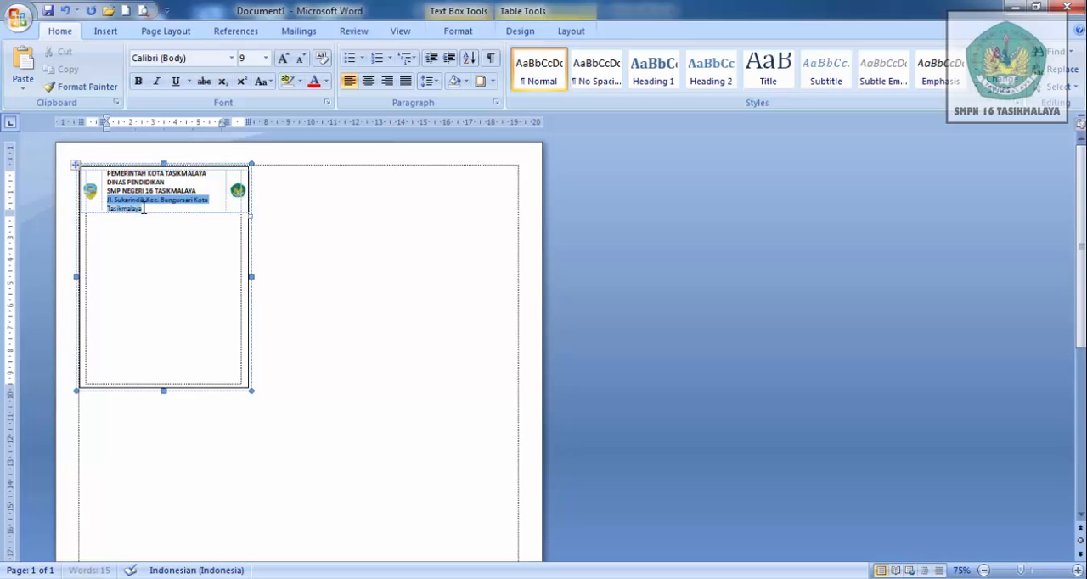
left_click(266, 58)
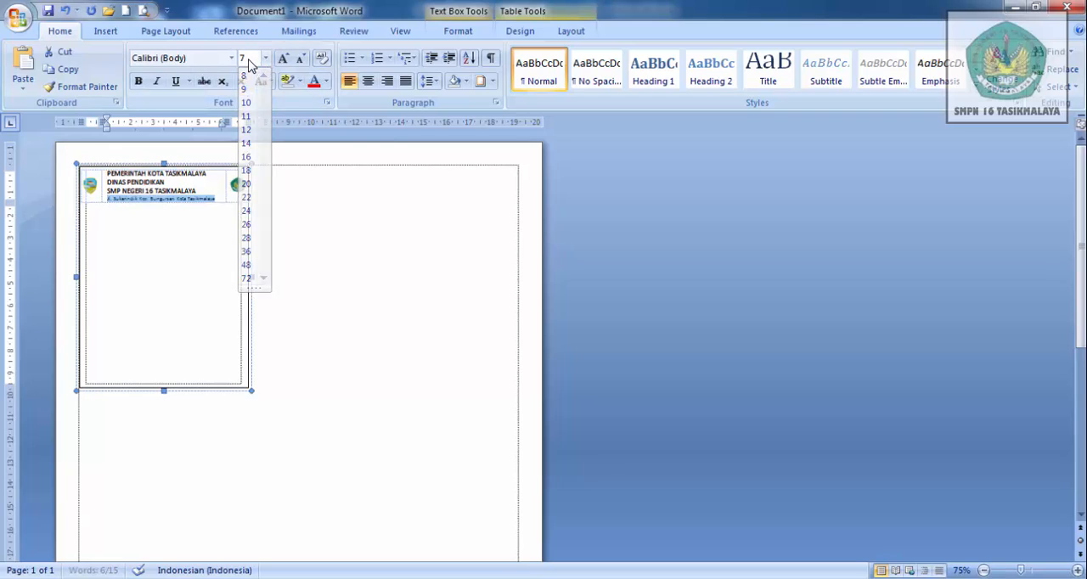
key("Return")
left_click(181, 224)
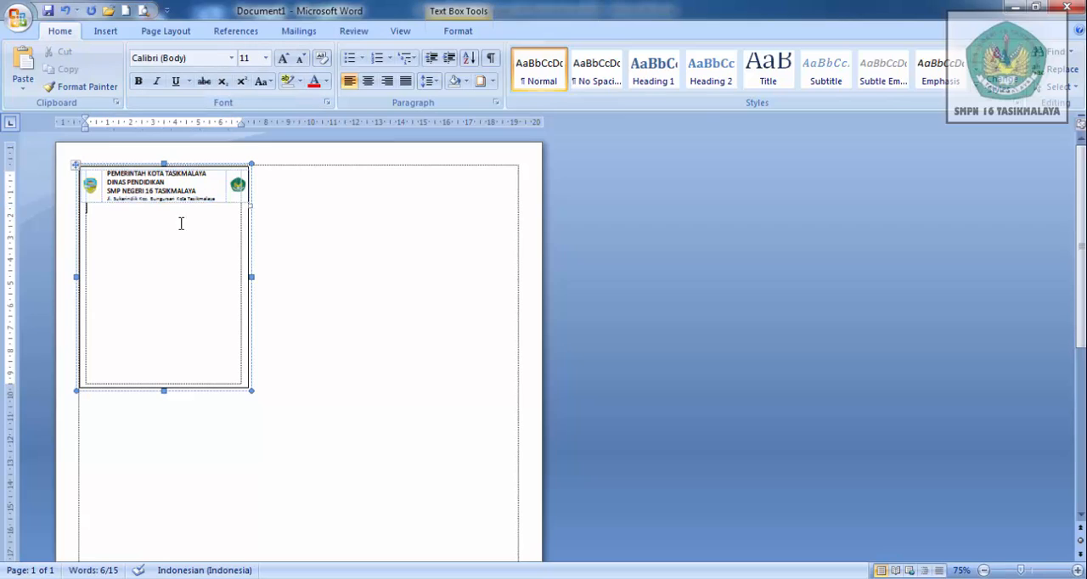
- Centre all four header lines horizontally in the middle cell
left_click(108, 173)
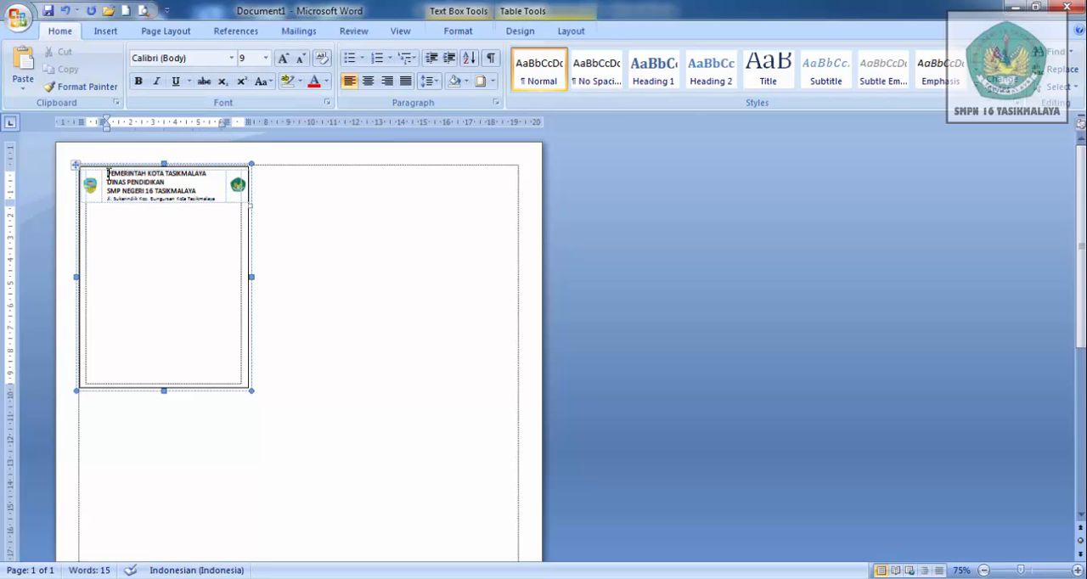
key("shift+Down")
key("shift+Down")
key("shift+Down")
key("shift+Down")
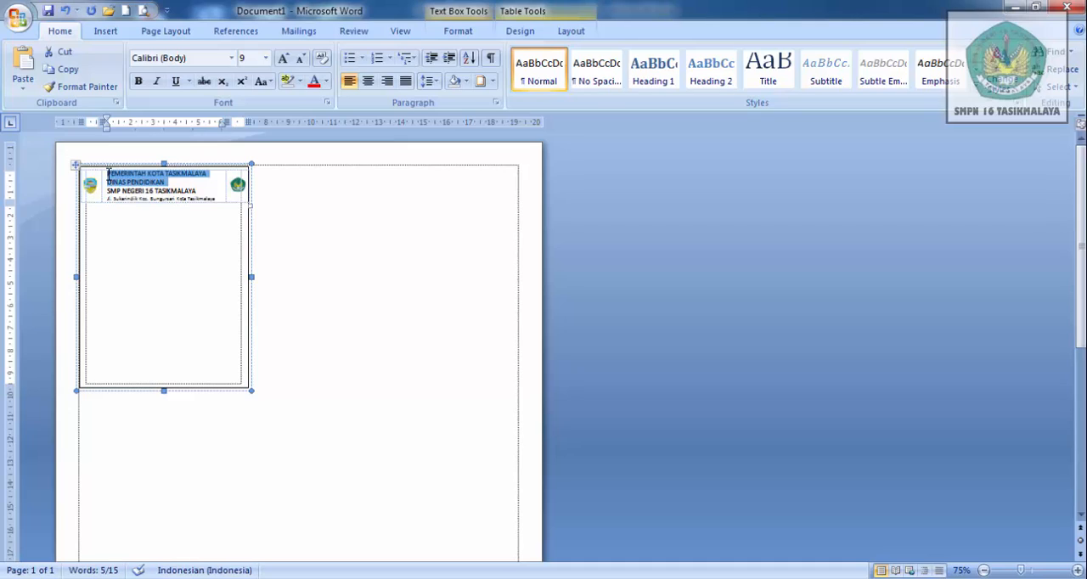
key("shift+Up")
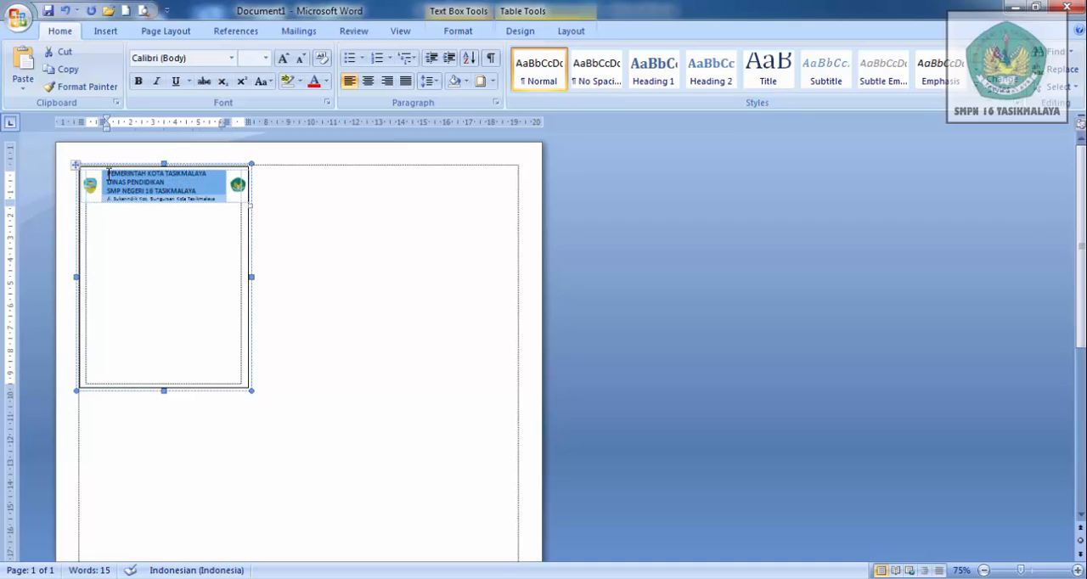
key("ctrl+e")
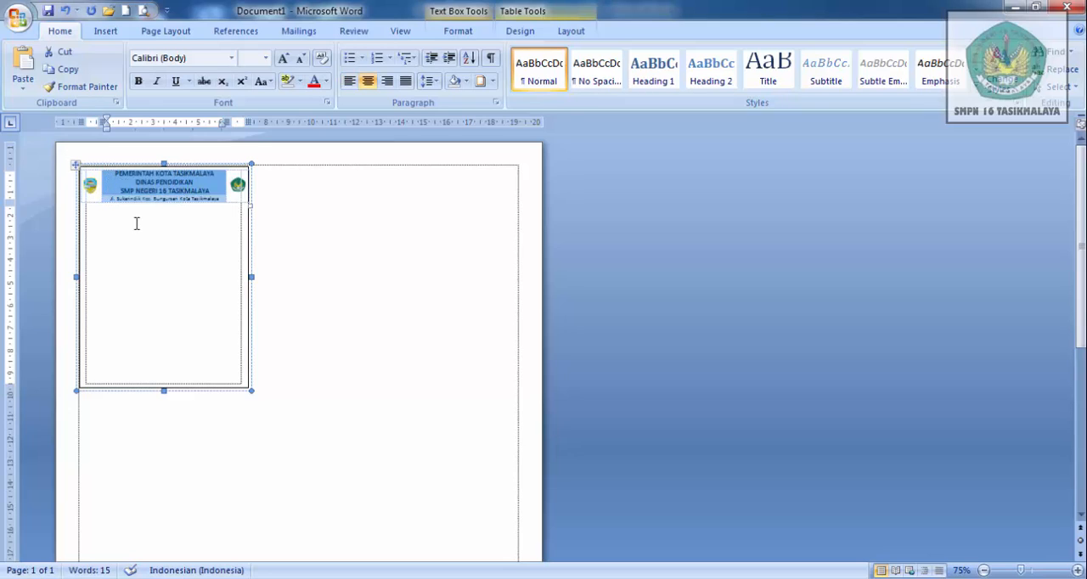
- Add a 3 pt thick-and-thin line as the top border only of the paragraph below the header table
left_click(136, 227)
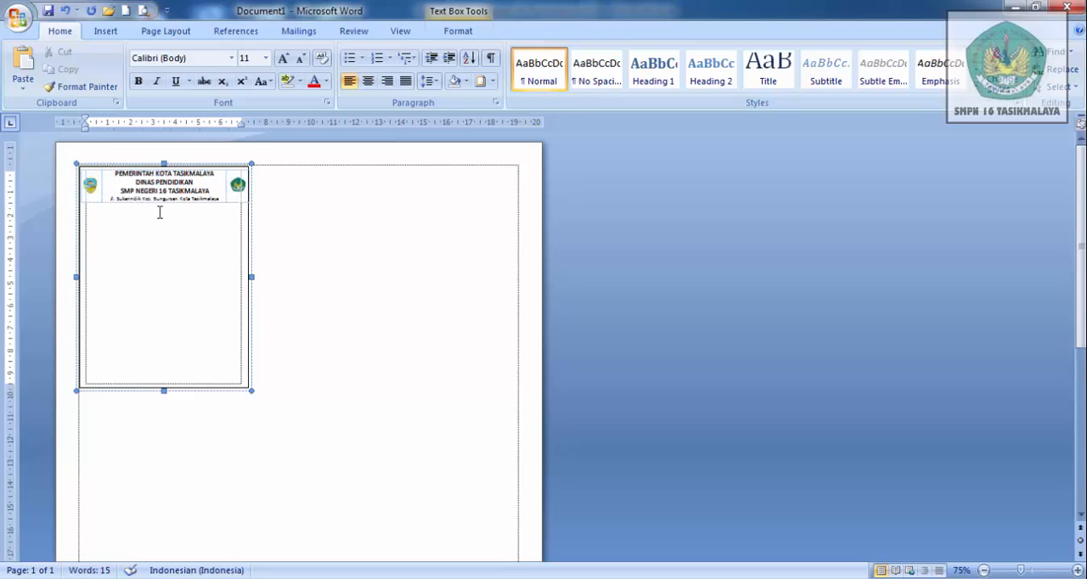
left_click(481, 80)
left_click(537, 279)
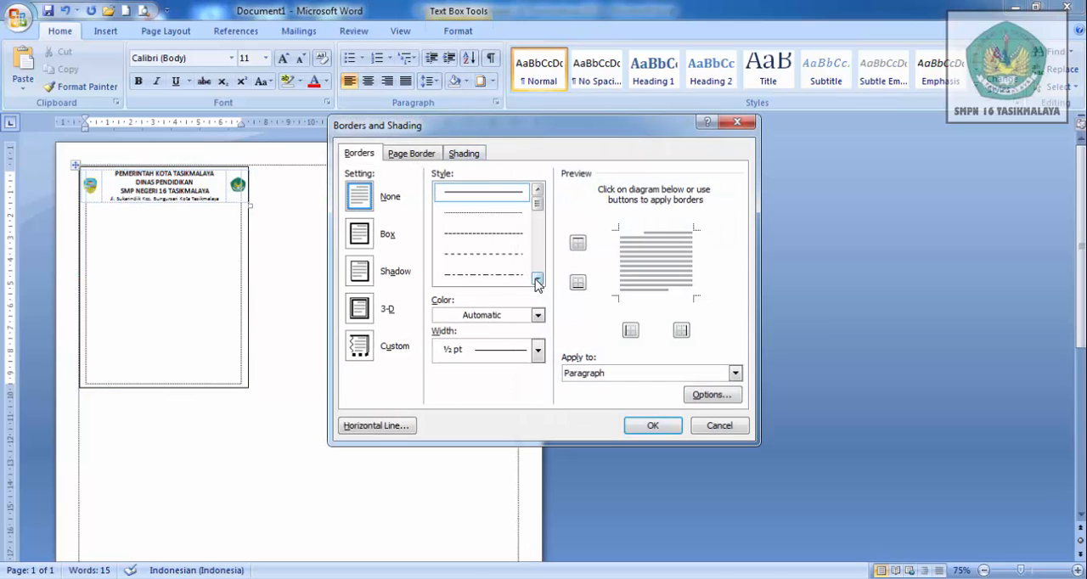
left_click(537, 279)
left_click(537, 279)
left_click(537, 279)
left_click(536, 279)
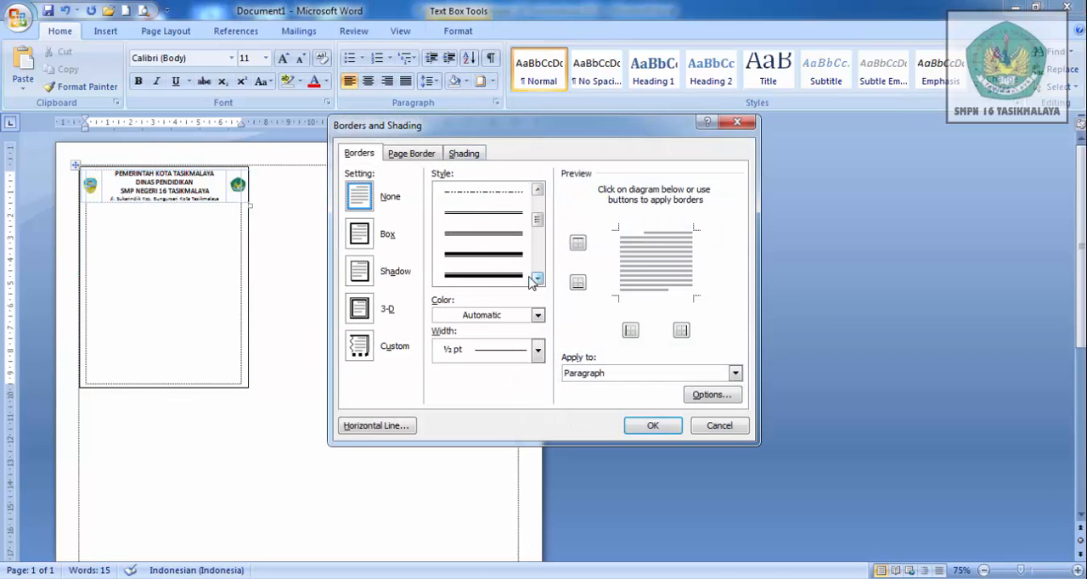
left_click(511, 254)
left_click(621, 274)
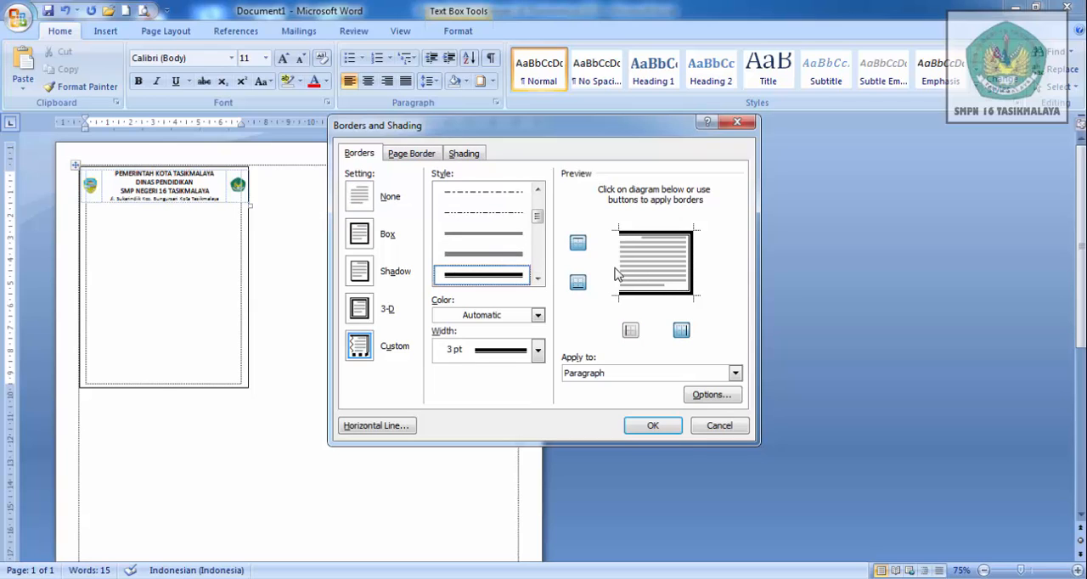
left_click(692, 276)
left_click(692, 276)
left_click(667, 294)
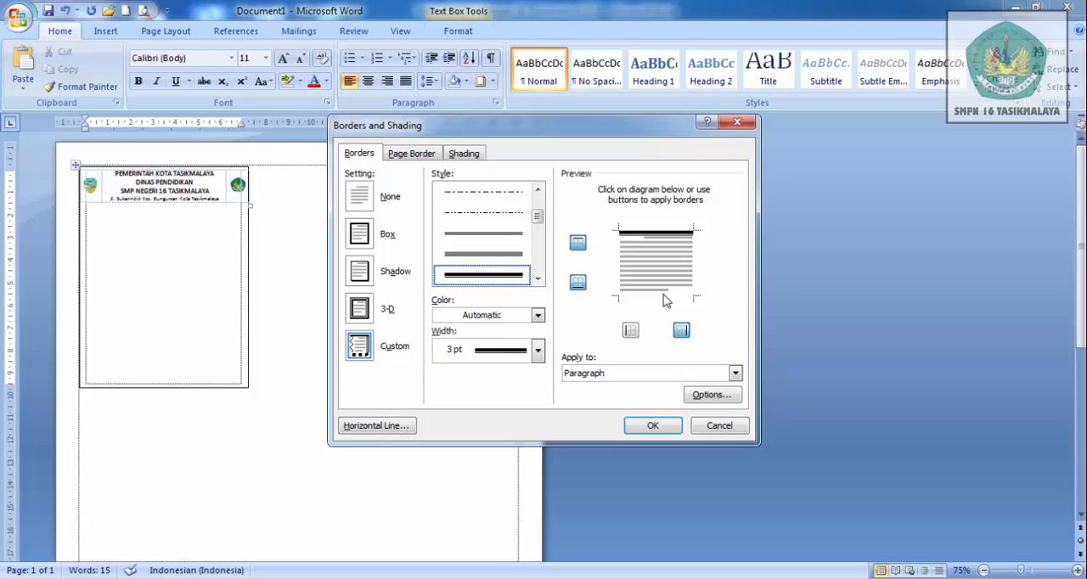
left_click(656, 428)
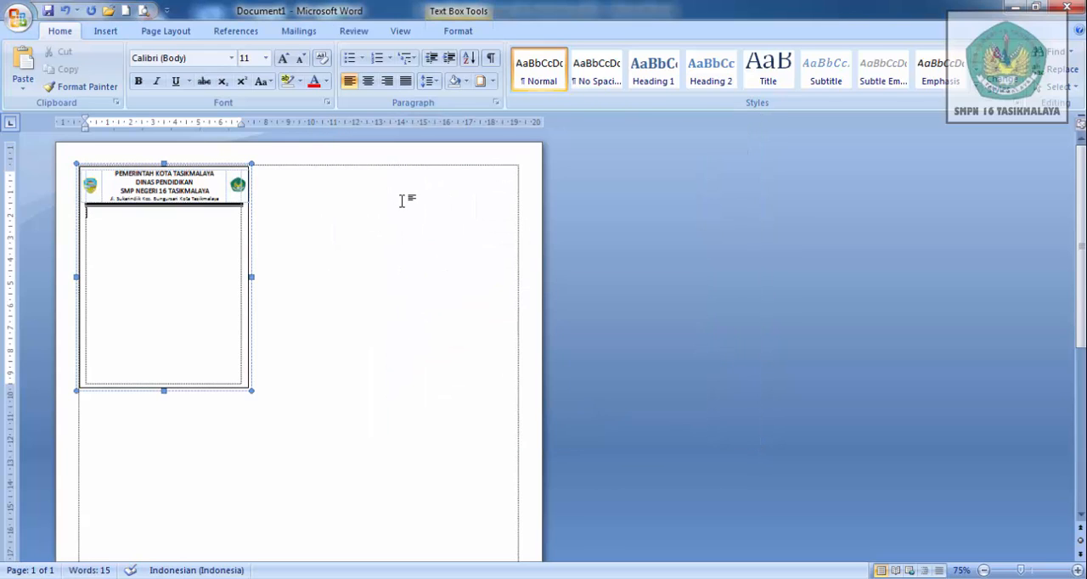
- Turn on the option not to add space between paragraphs of the same style for the bordered paragraph
left_click(497, 102)
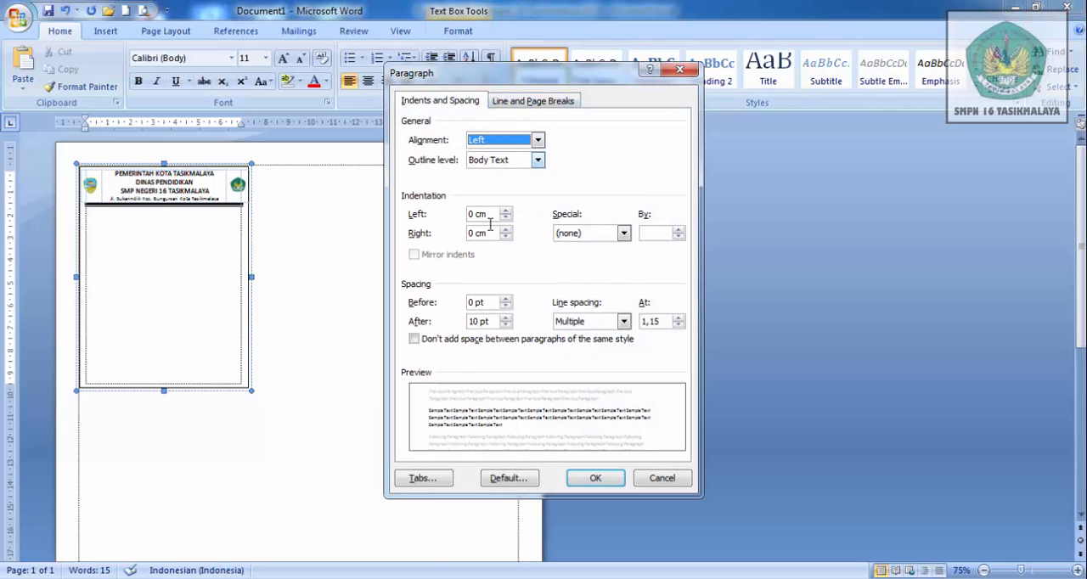
left_click(415, 340)
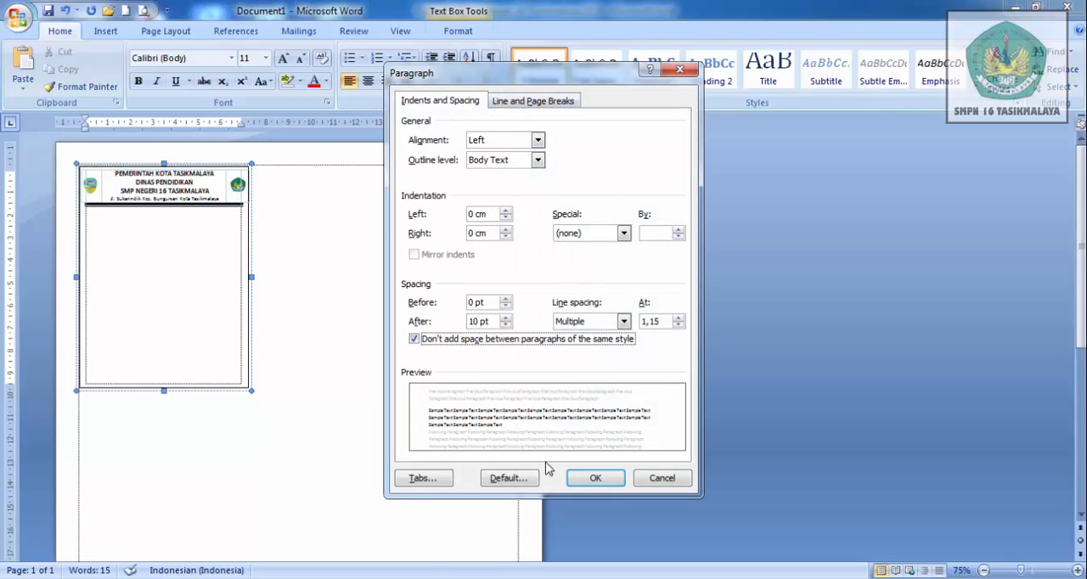
left_click(596, 478)
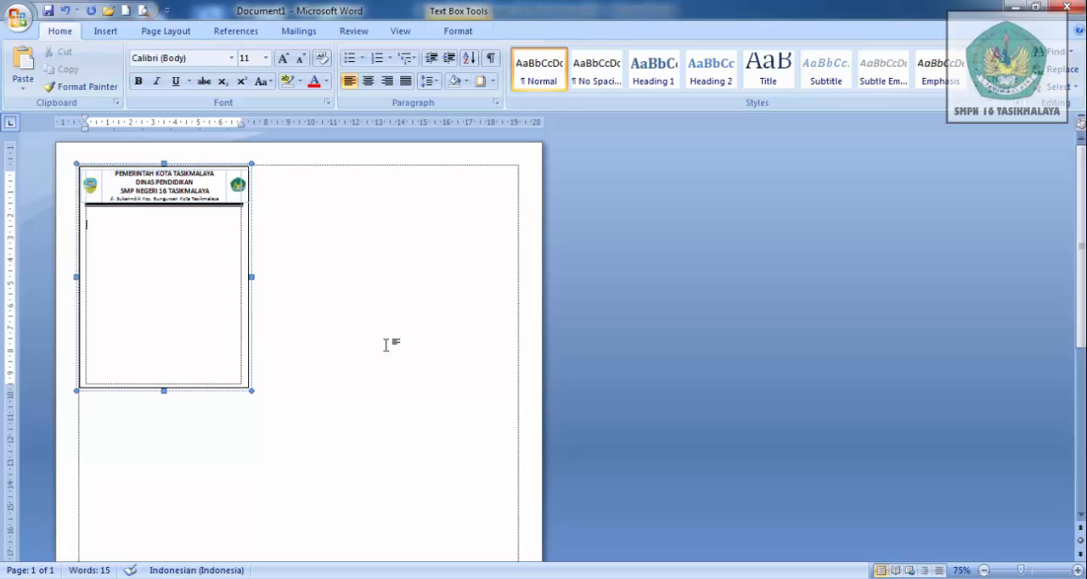
- Enter the card title starting with KARTU TANDA PENGAWAS on a new line below the header rule
type("k")
key("BackSpace")
type("KARTU TANDA PENGA")
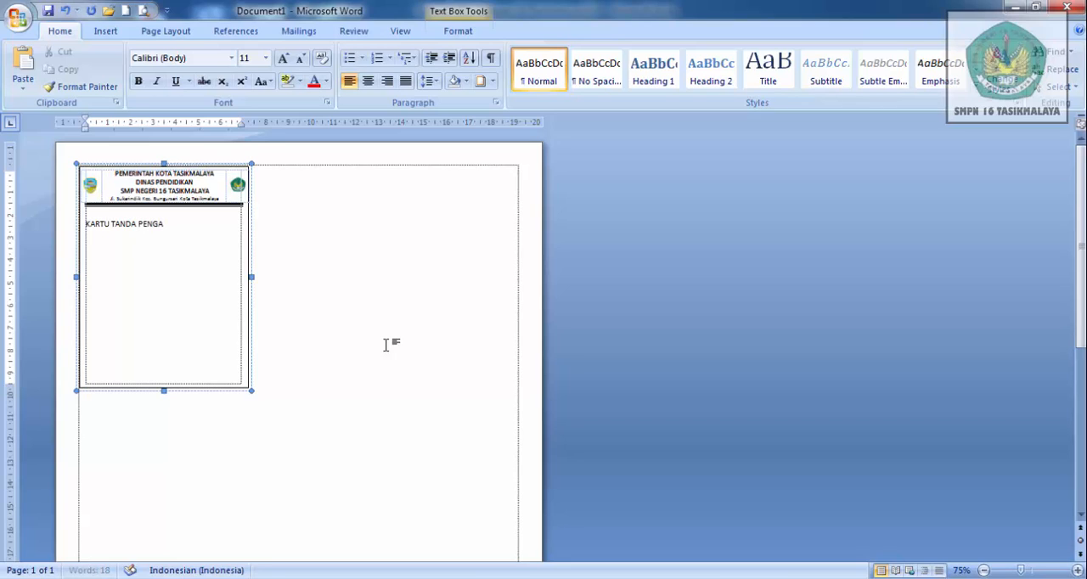
type("WAS U")
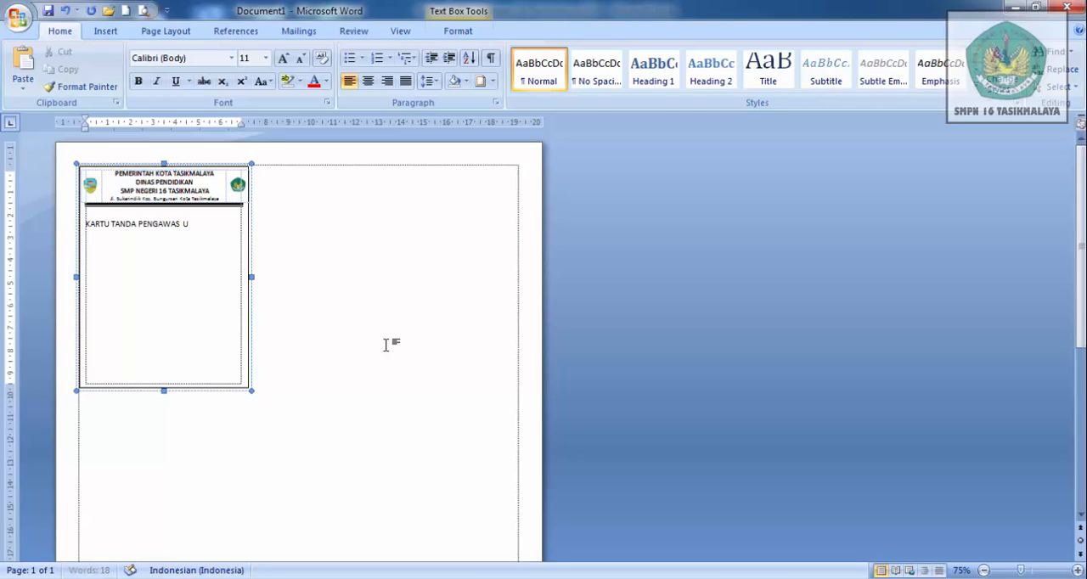
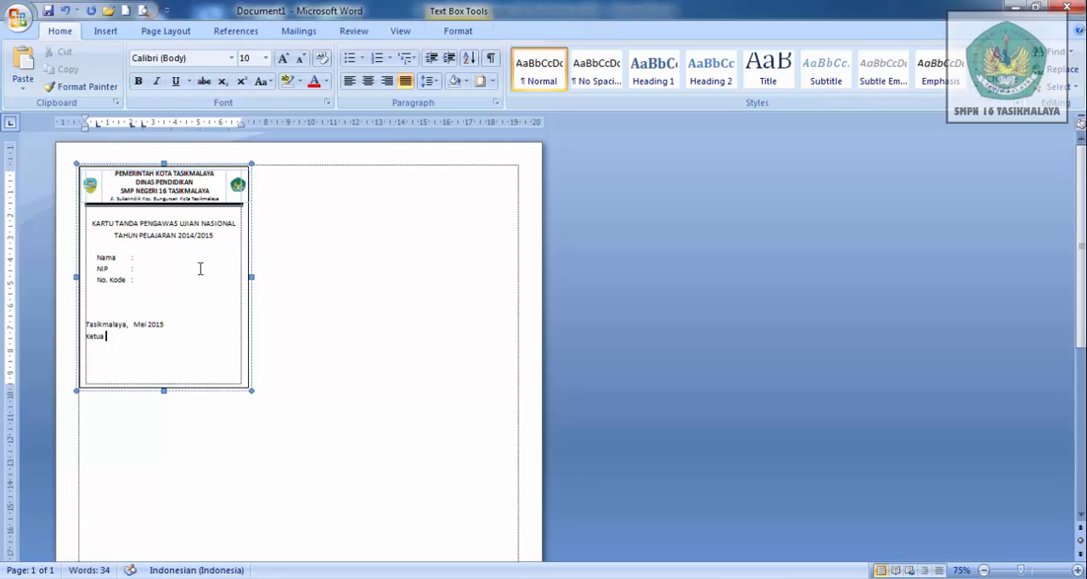
- Complete the signatory's title line as Ketua Penyelenggara and leave an empty line below it for the signature
type("Penyelenggara")
key("Return")
key("Return")
- Enter the signatory's full name with academic titles below the signature space and start a new line
type("Dra")
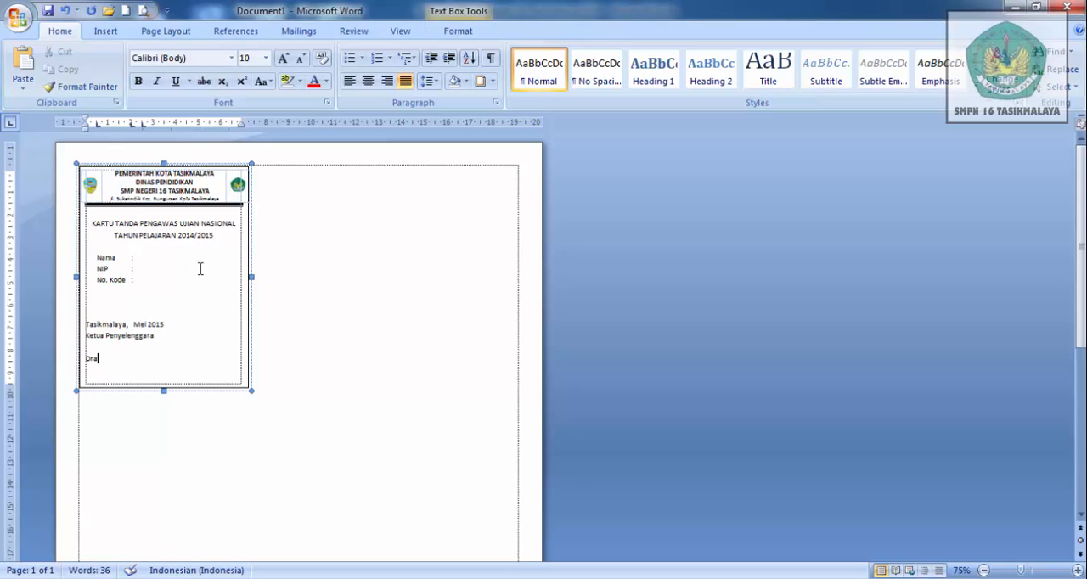
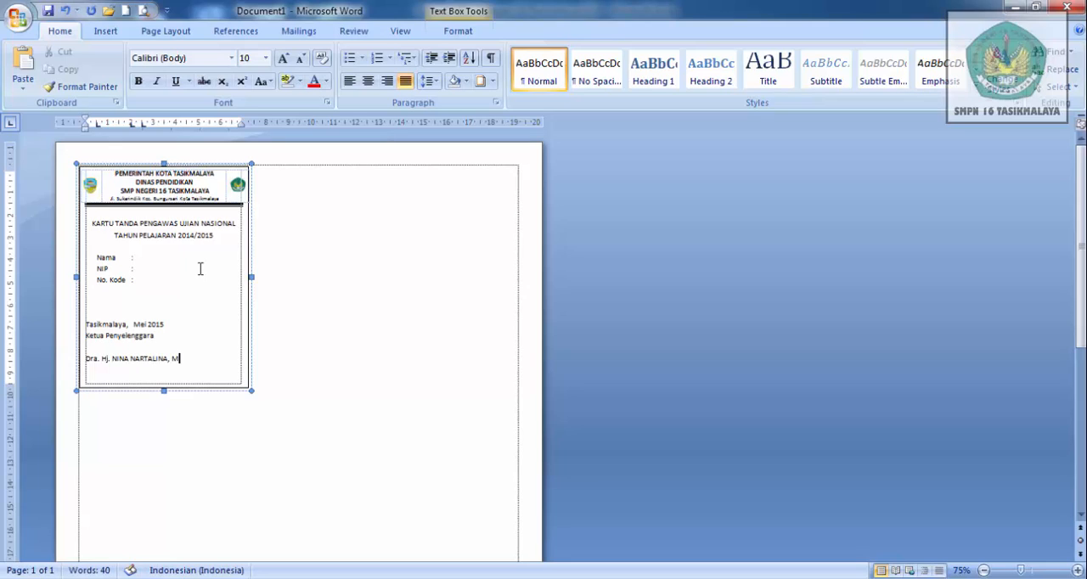
type("Pd.")
key("Return")
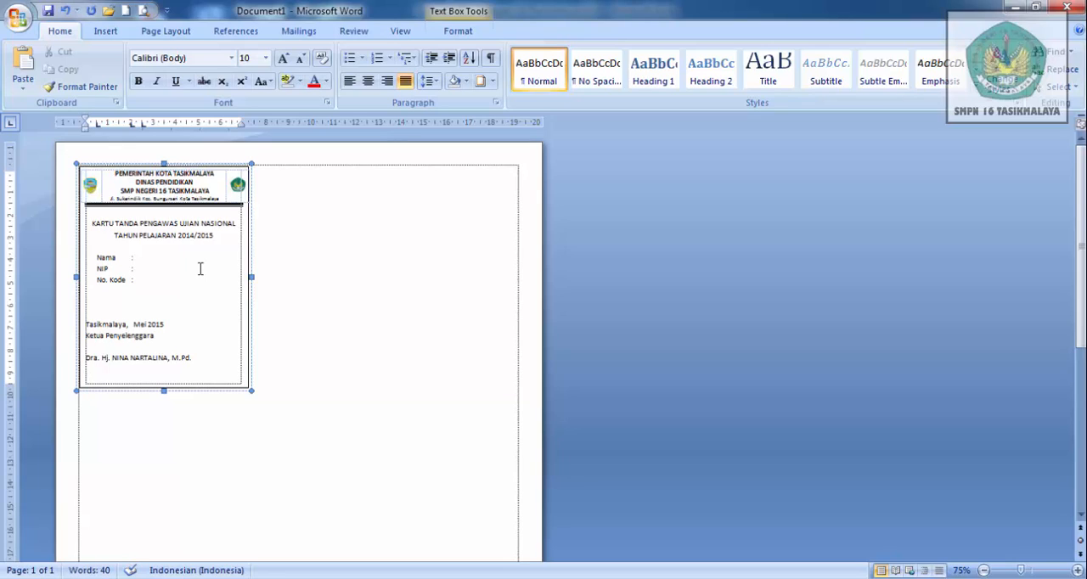
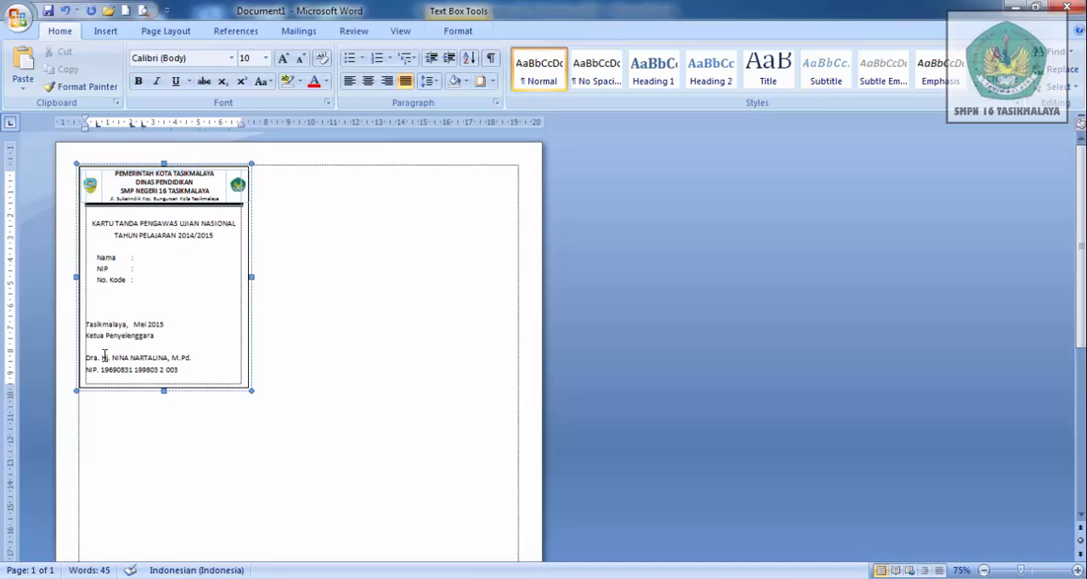
- Indent the whole signature block, from the Tasikmalaya date line to the NIP line, to about 2 cm
left_click_drag(87, 325, 182, 372)
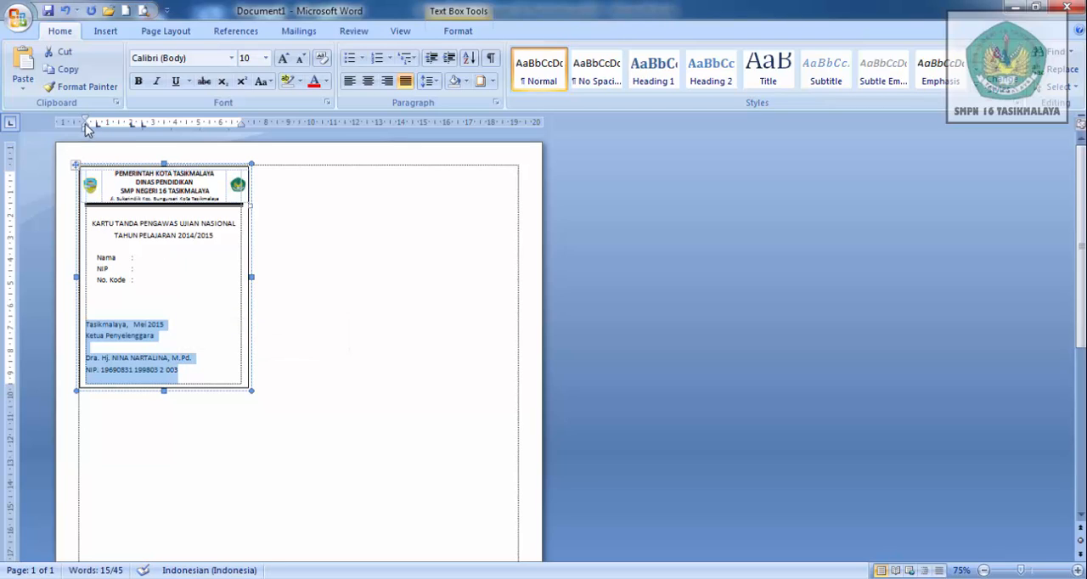
mouse_move(86, 125)
left_mouse_down()
mouse_move(133, 140)
mouse_move(92, 123)
mouse_move(132, 123)
left_mouse_up()
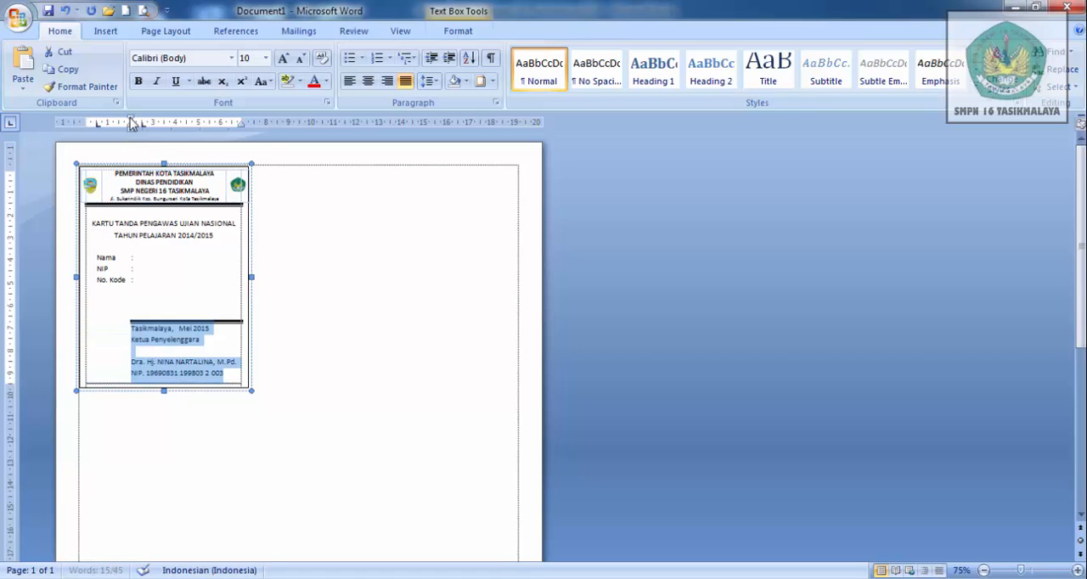
- Remove the thick border line above the indented signature block and add one more empty line before the block
left_click(225, 355)
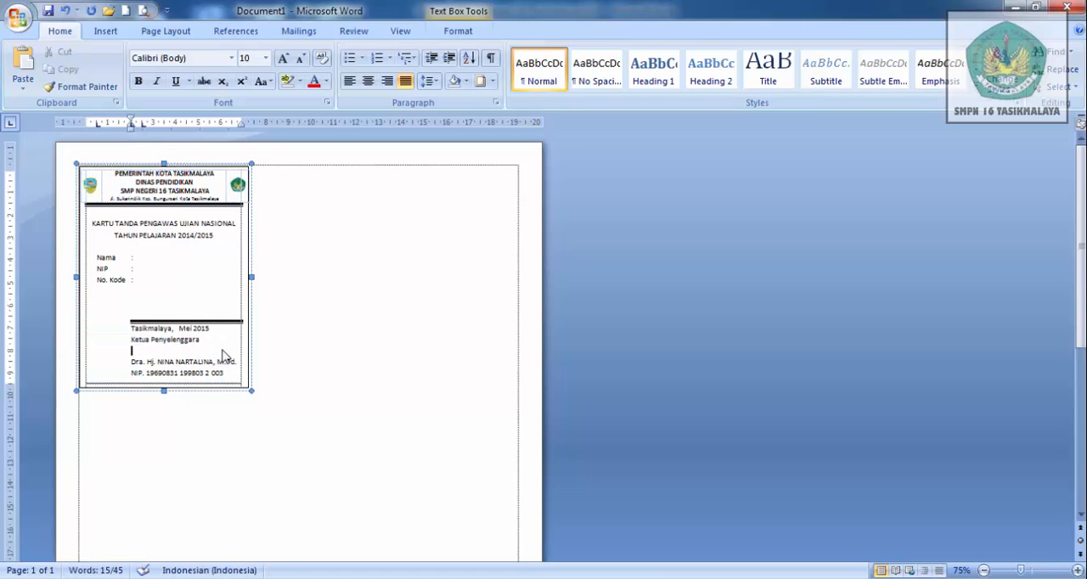
left_click(480, 81)
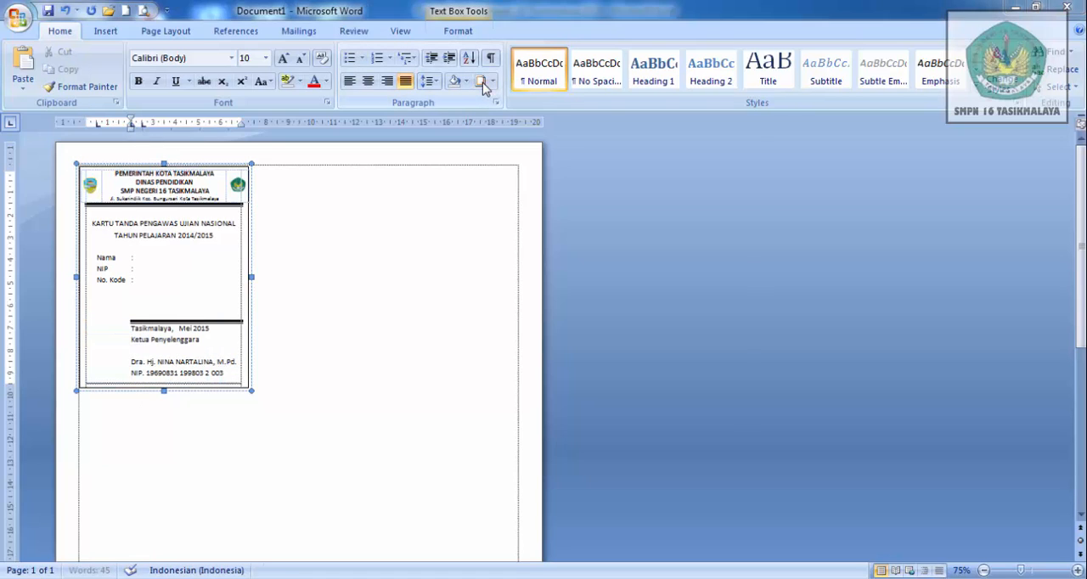
left_click(653, 229)
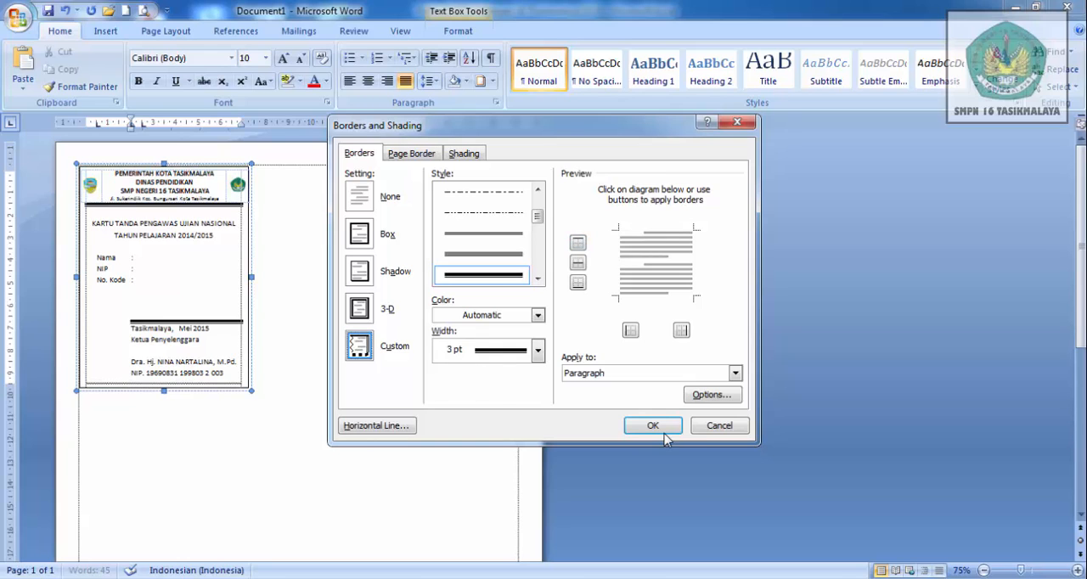
left_click(654, 426)
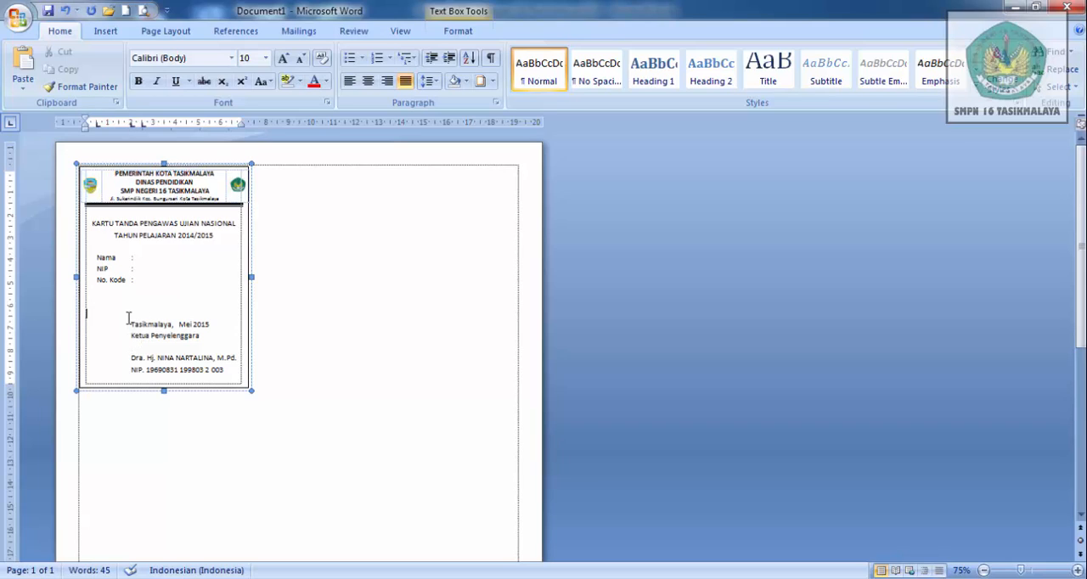
key("Return")
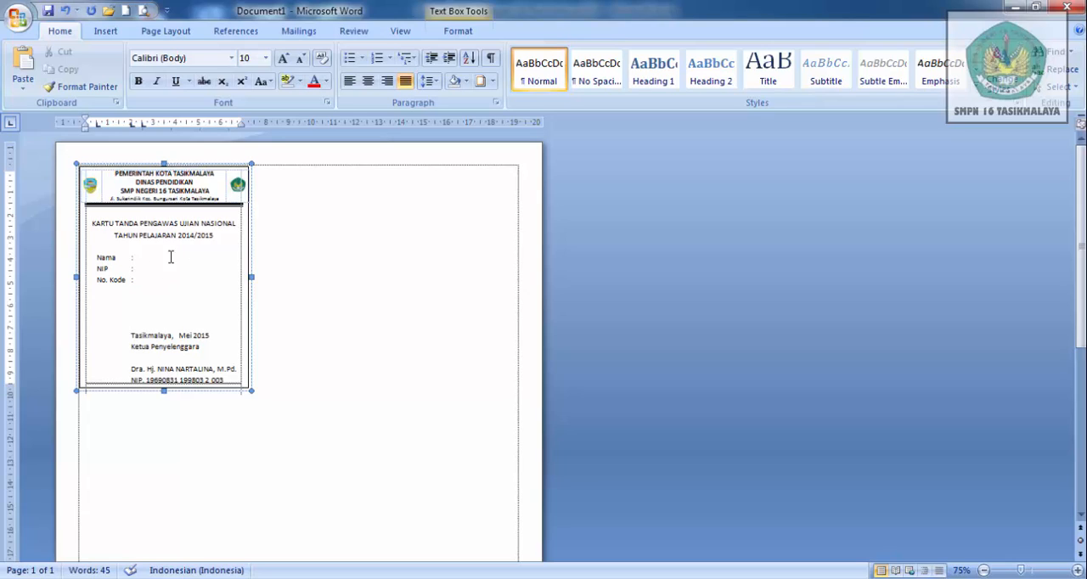
- Duplicate the card's text box and align the top edge of the copy with the original card
left_click(97, 445)
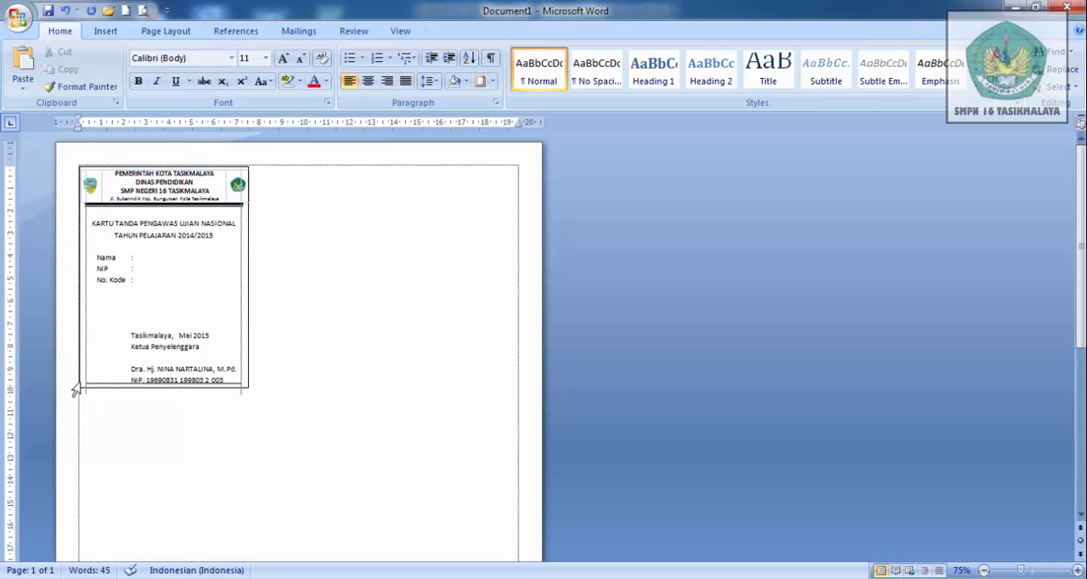
left_click(80, 387)
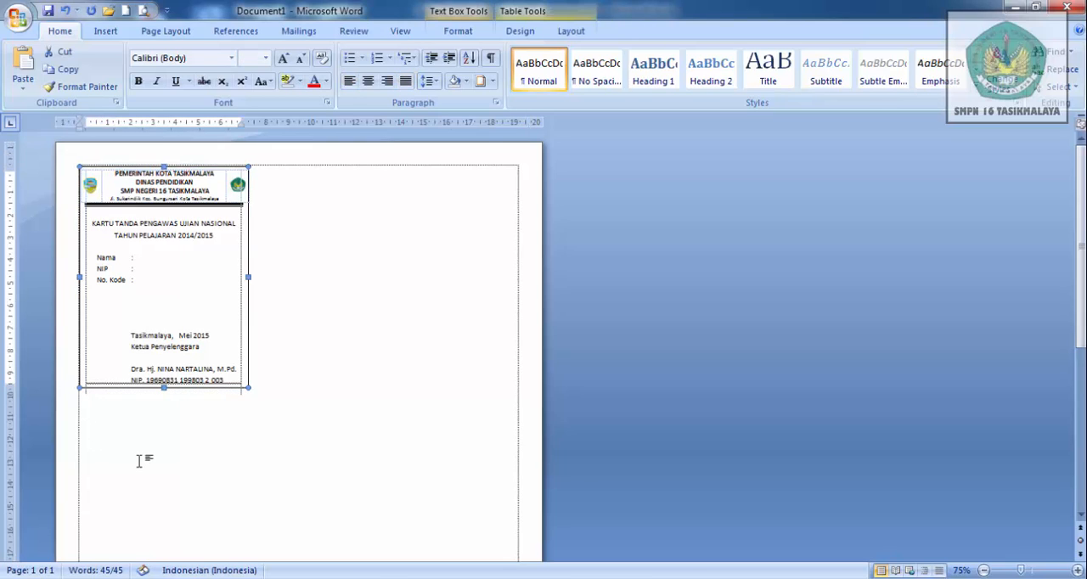
key("ctrl+v")
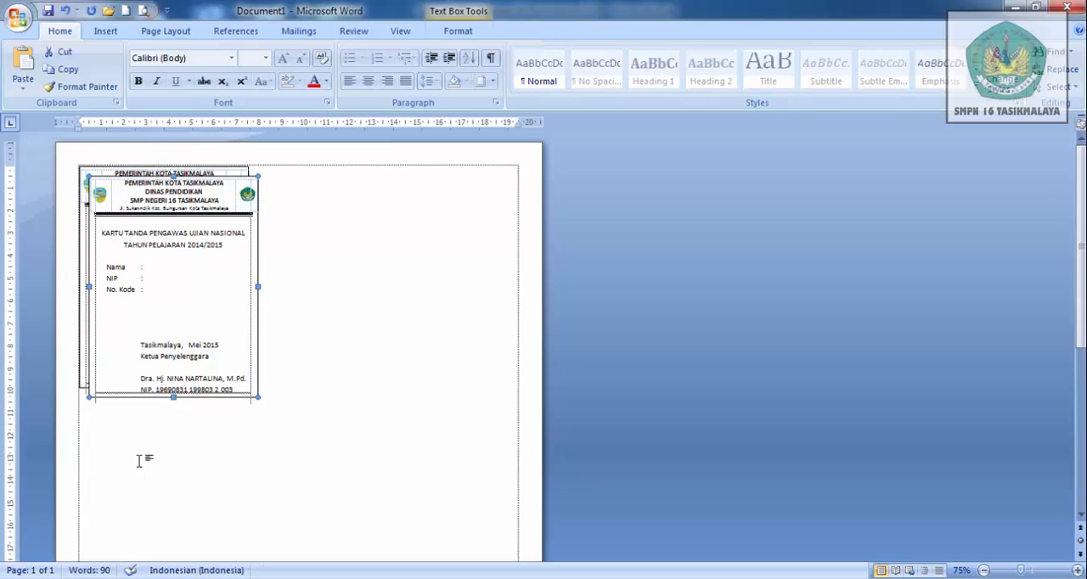
key("Up")
key("Up")
key("Up")
key("Up")
key("Up")
key("Up")
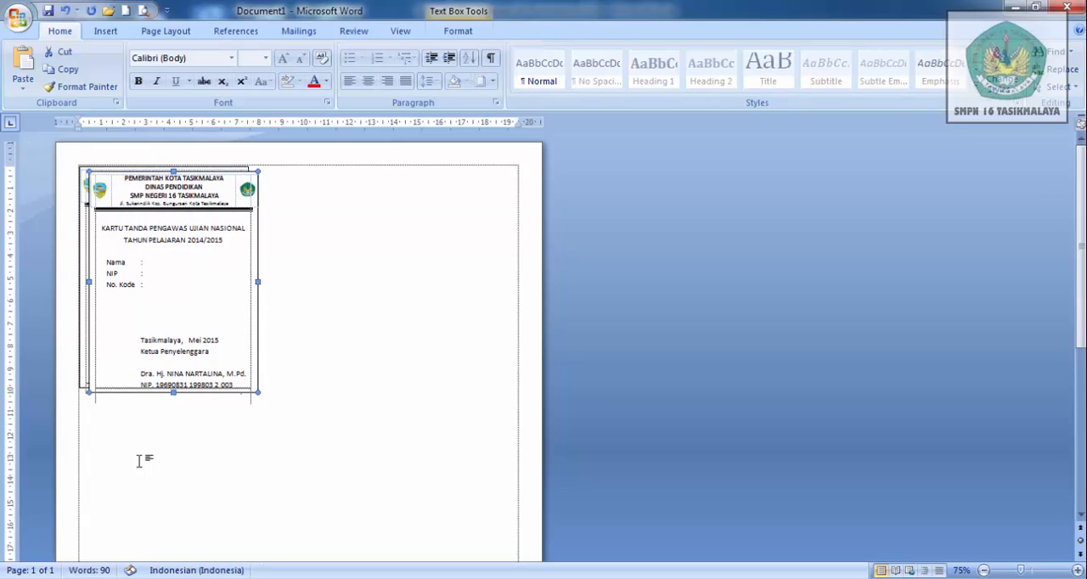
key("Up")
key("Up")
key("Up")
key("Up")
key("Up")
key("Up")
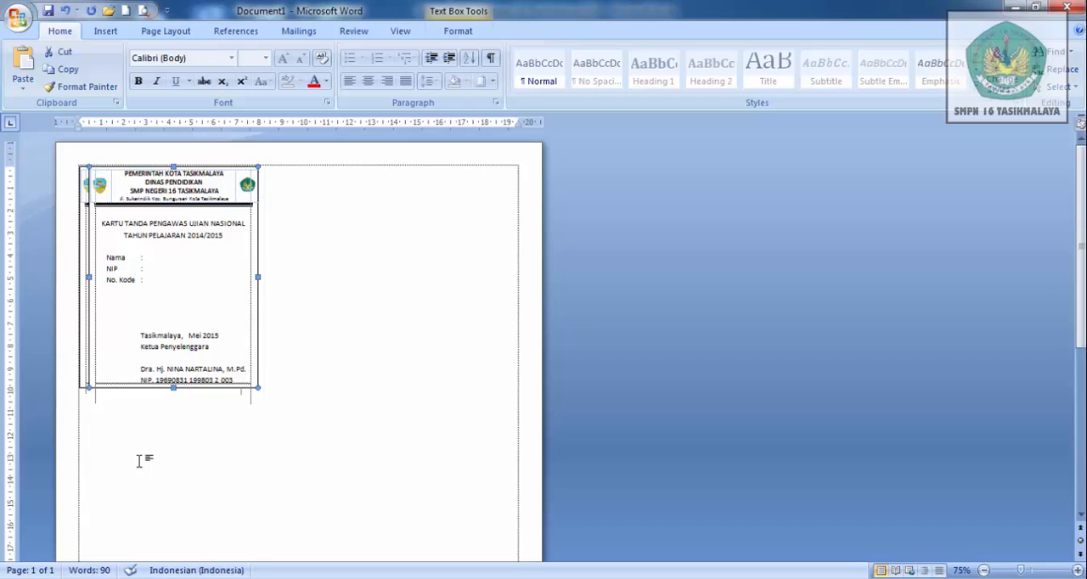
- Move the card copy beside the original, with its left edge at about 10 cm on the ruler
key("Right")
key("Right")
key("Right")
key("Right")
key("Right")
key("Right")
key("Right")
key("Right")
key("Right")
key("Right")
key("Right")
key("Right")
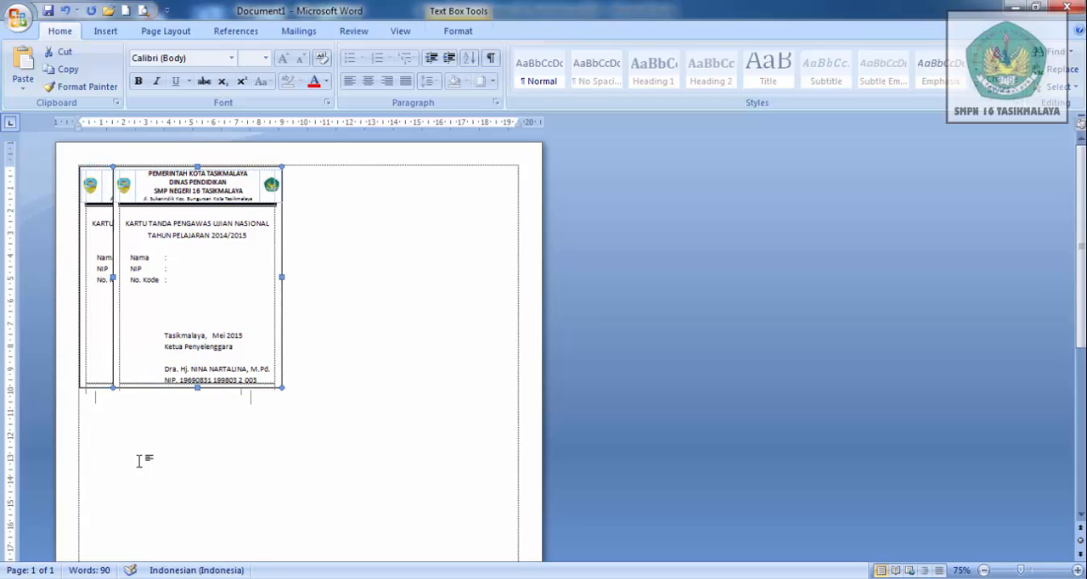
key("Right")
key("Right")
key("Right")
key("Right")
key("Right")
key("Right")
key("Right")
key("Right")
key("Right")
key("Right")
key("Right")
key("Right")
key("Right")
key("Right")
key("Right")
key("Right")
key("Right")
key("Right")
key("Right")
key("Right")
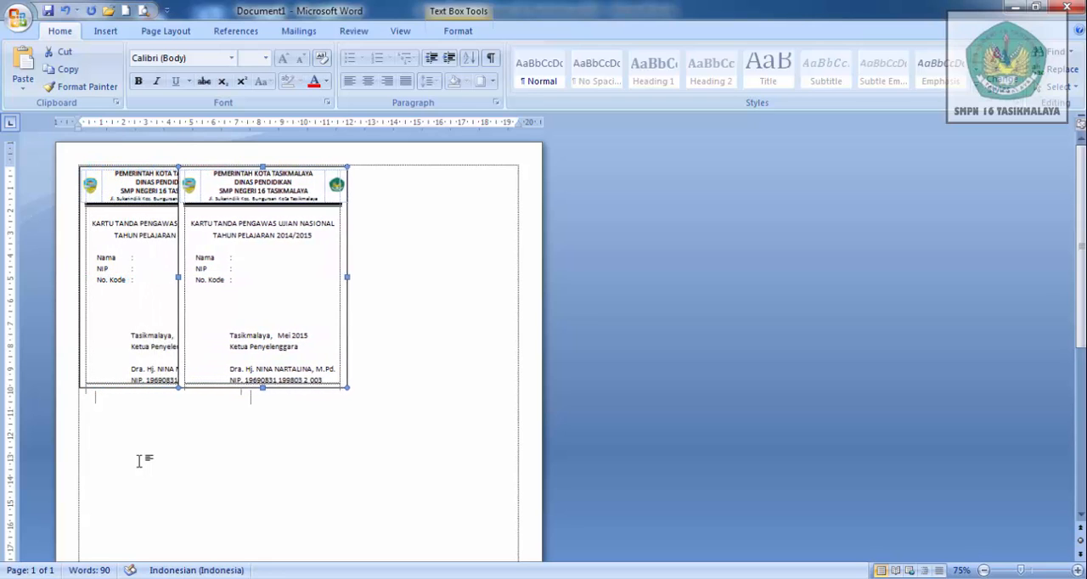
key("Right")
key("Right")
key("Right")
key("Right")
key("Right")
key("Right")
key("Right")
key("Right")
key("Right")
key("Right")
key("Right")
key("Right")
key("Right")
key("Right")
key("Right")
key("Right")
key("Right")
key("Right")
key("Right")
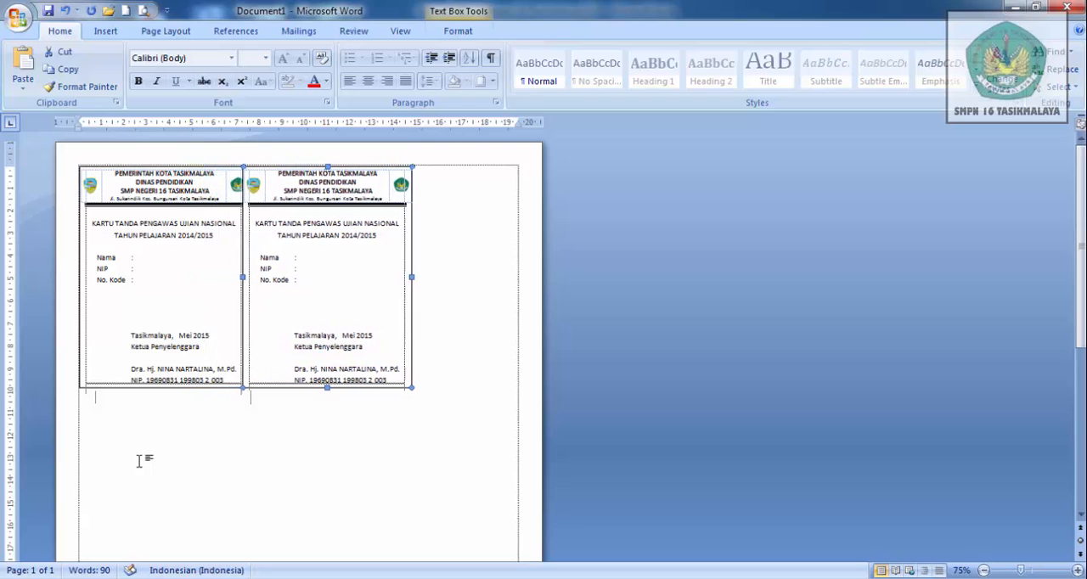
key("Right")
key("Right")
key("Right")
key("Right")
key("Right")
key("Right")
key("Right")
key("Right")
key("Right")
key("Right")
key("Right")
key("Right")
key("Right")
key("Right")
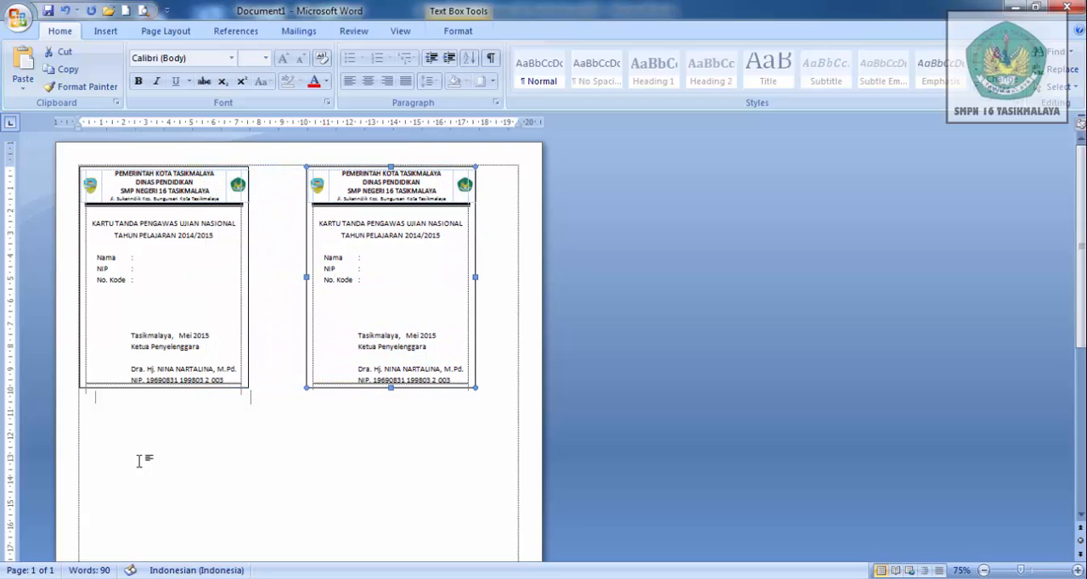
- Duplicate both cards together and align the left edges of the two copies with the originals
left_click(83, 388, "shift")
key("ctrl+d")
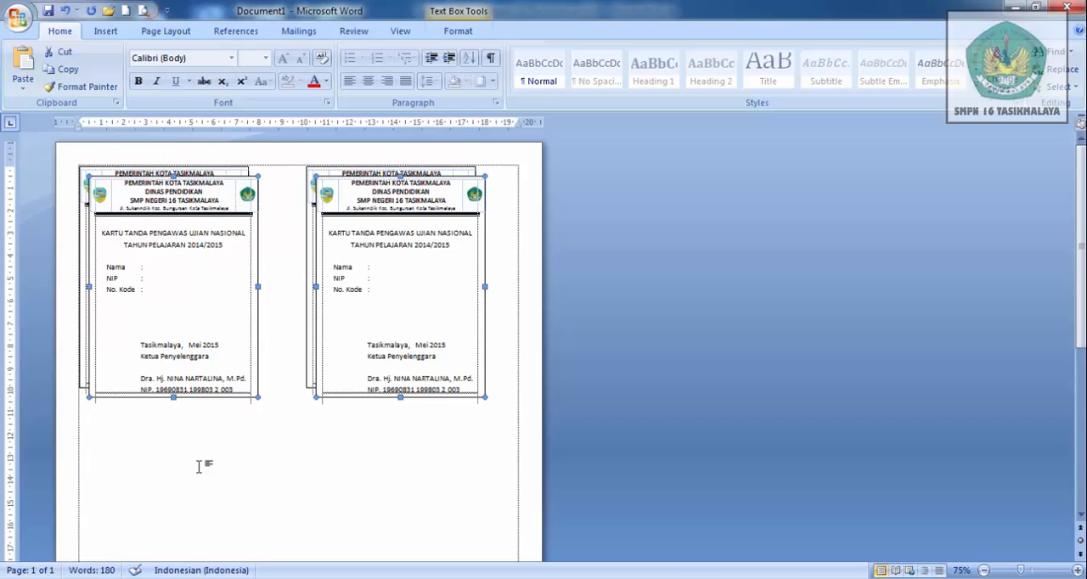
key("Left")
key("Left")
key("Left")
key("Left")
key("Left")
key("Left")
key("Left")
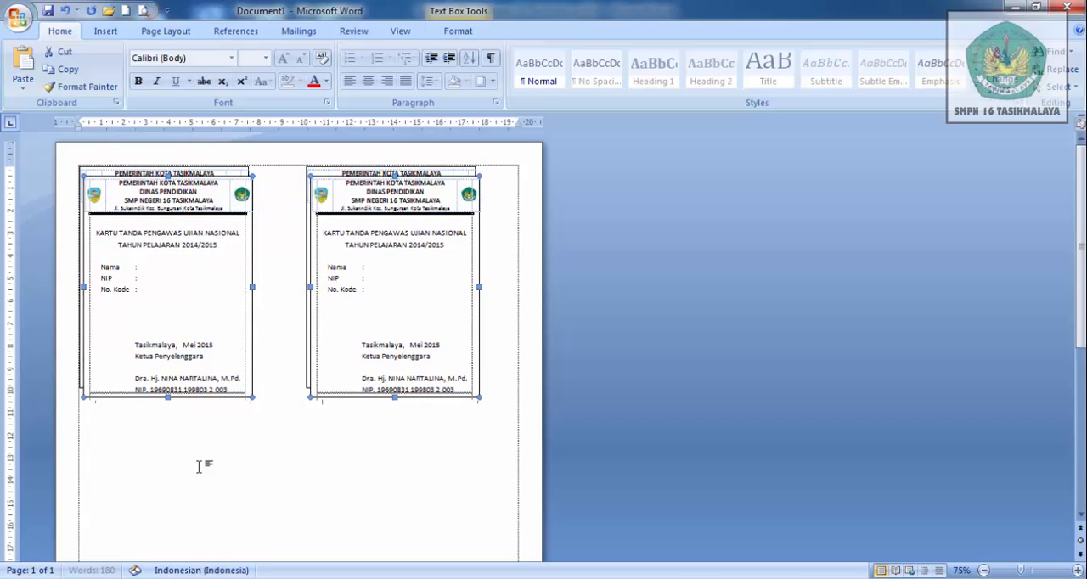
key("Left")
key("Left")
key("Left")
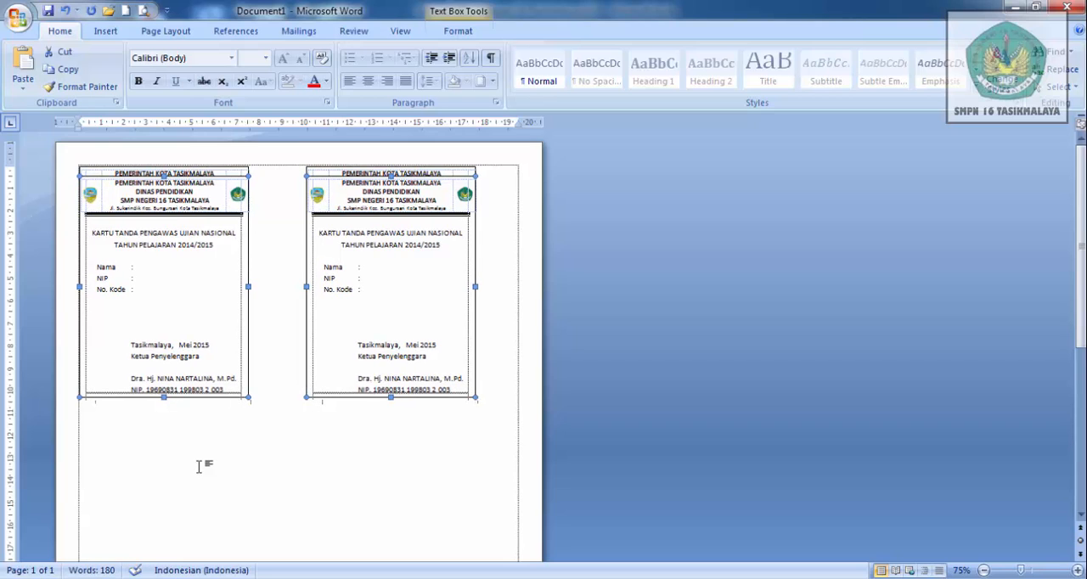
- Move the two copied cards down to form a second row with a small gap below the first row
key("Down")
key("Down")
key("Down")
key("Down")
key("Down")
key("Down")
key("Down")
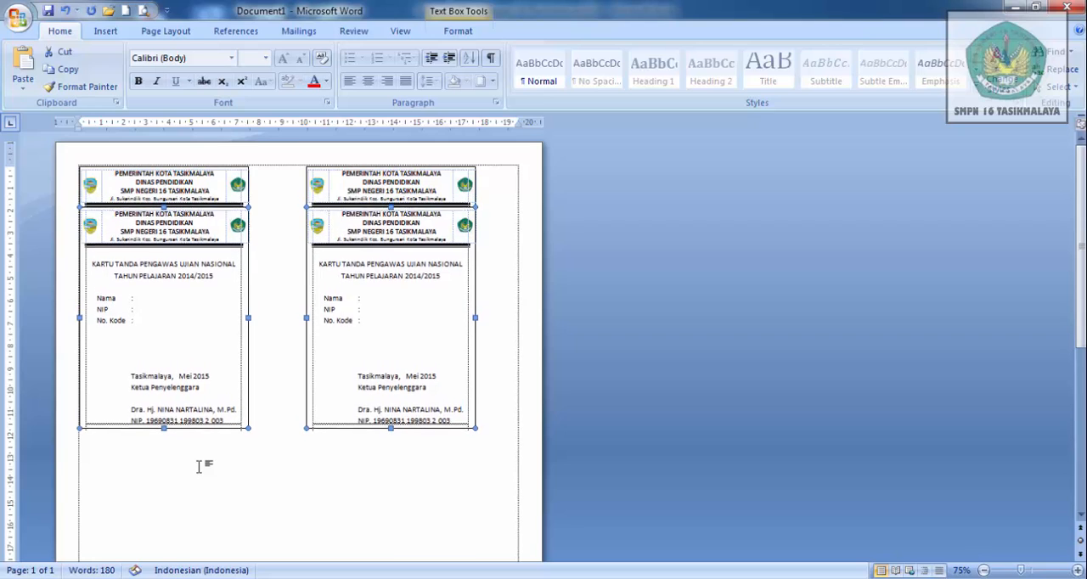
key("Down")
key("Down")
key("Down")
key("Down")
key("Down")
key("Down")
key("Down")
key("Down")
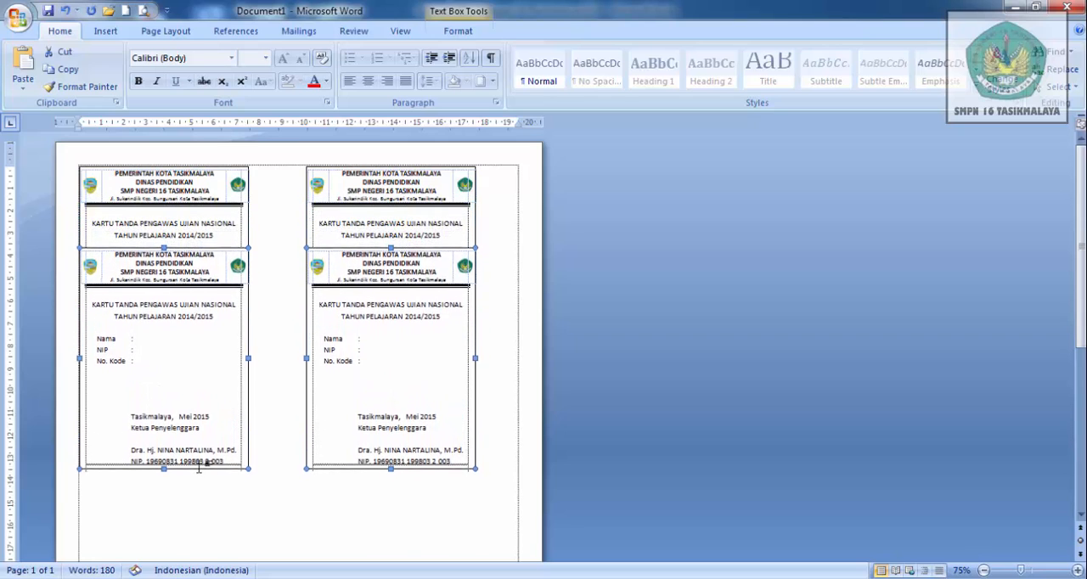
key("Down")
key("Down")
key("Down")
key("Down")
key("Down")
key("Down")
key("Down")
key("Down")
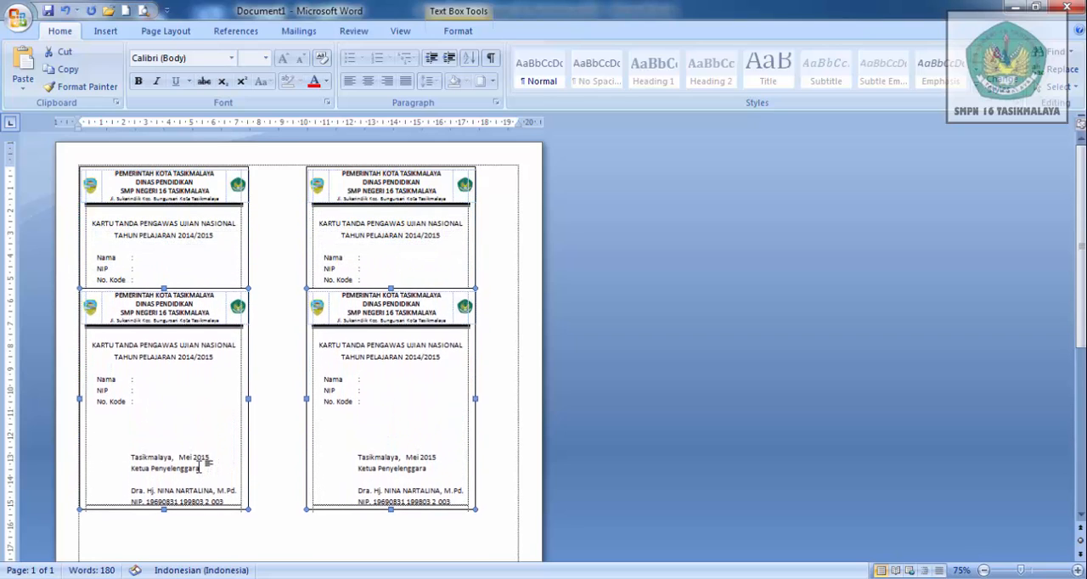
key("Down")
key("Down")
key("Down")
key("Down")
key("Down")
key("Down")
key("Down")
key("Down")
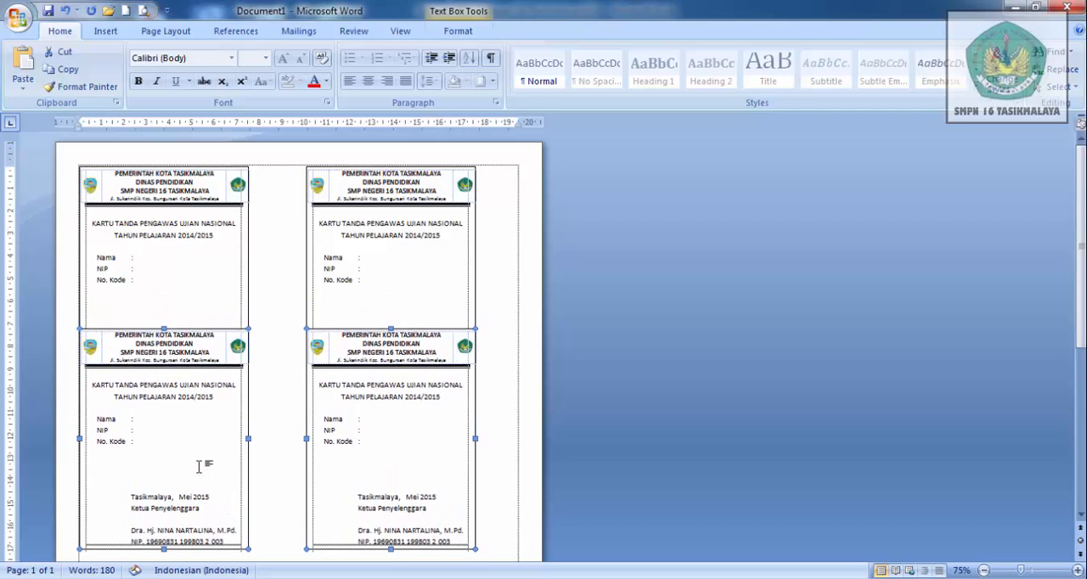
key("Down")
key("Down")
key("Down")
key("Down")
key("Down")
key("Down")
key("Down")
key("Down")
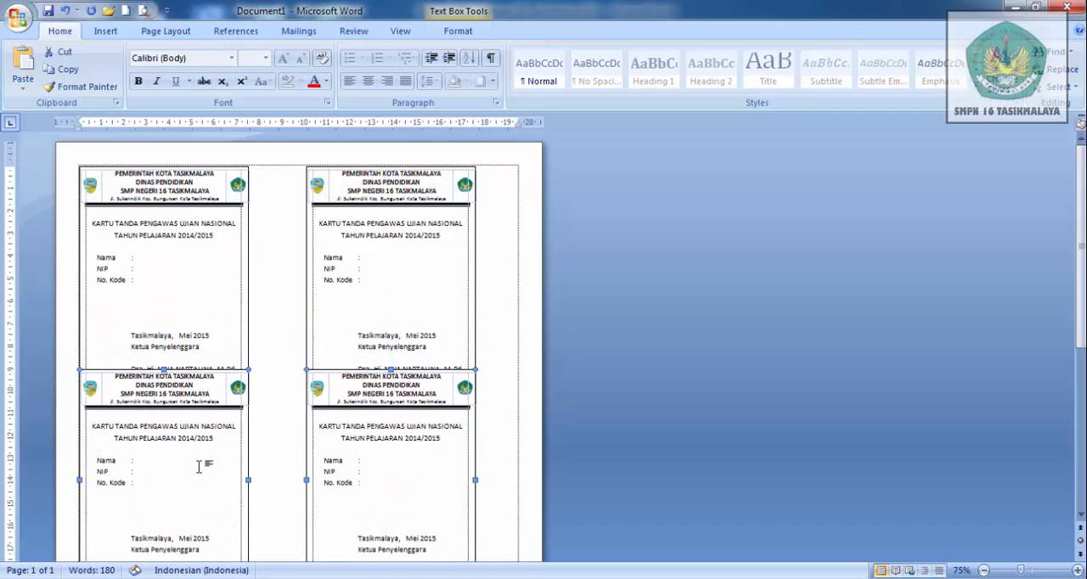
key("Down")
key("Down")
key("Down")
key("Down")
key("Down")
key("Down")
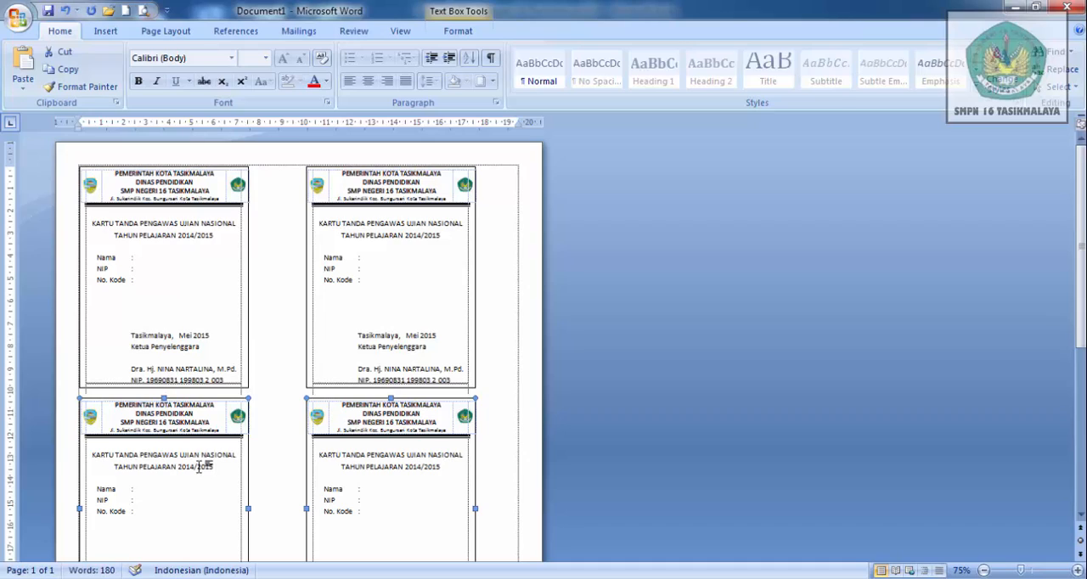
key("Up")
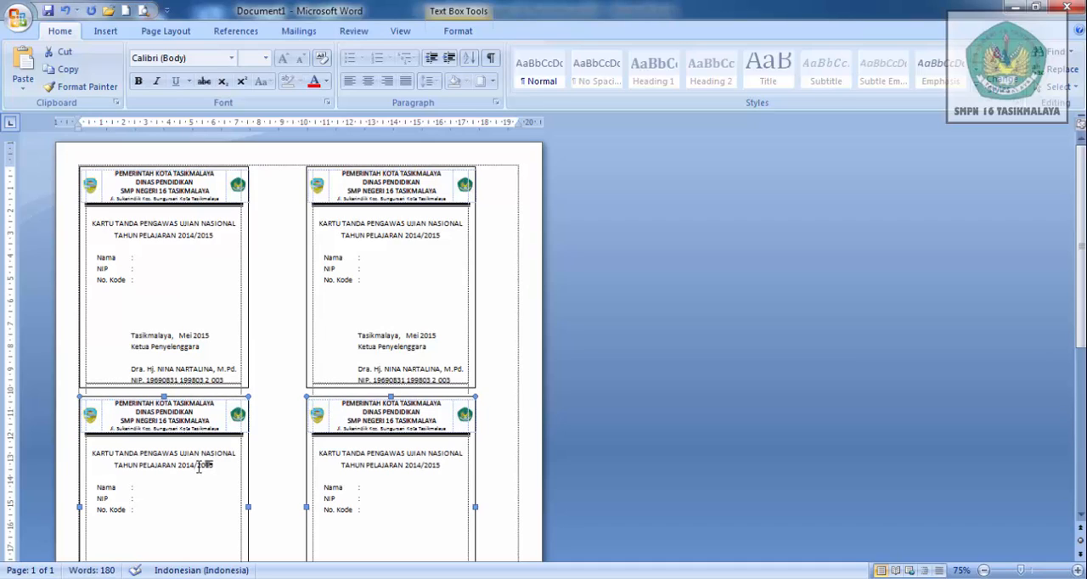
- Add another pair of card copies as a third row, aligned below the second row on the page
key("Escape")
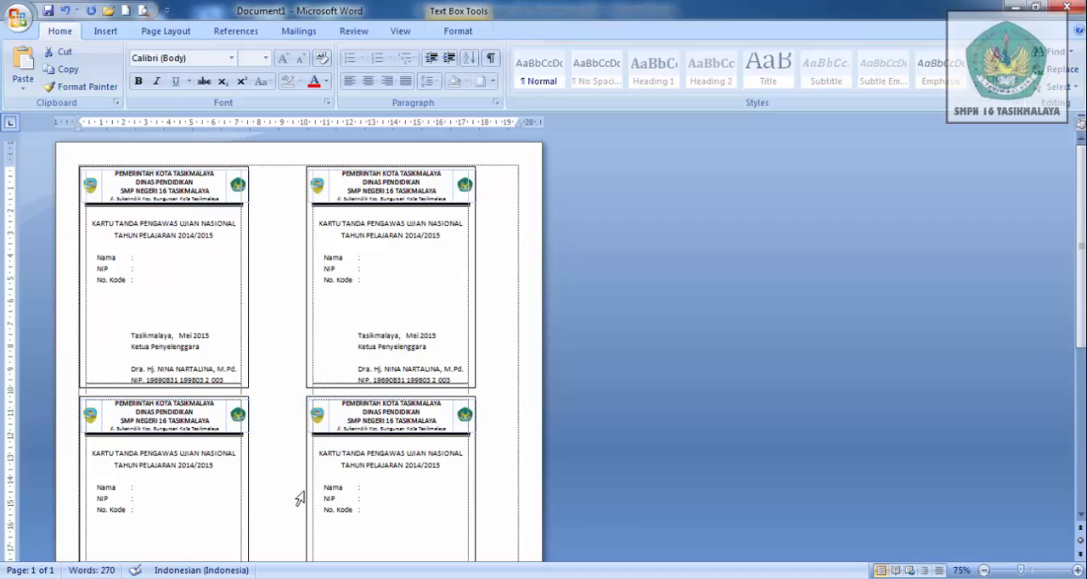
left_click(1082, 516)
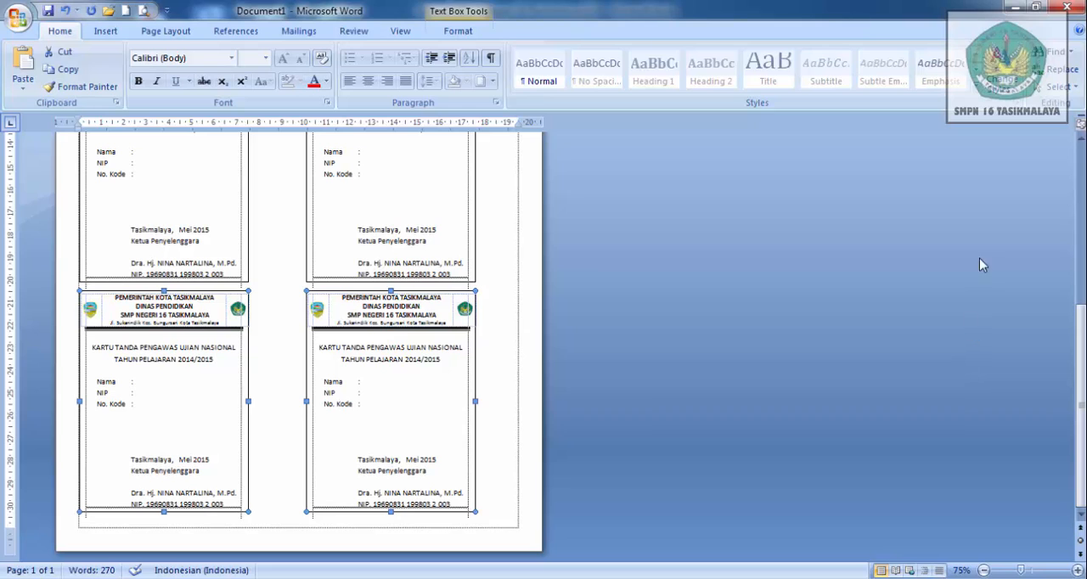
left_click(1081, 141)
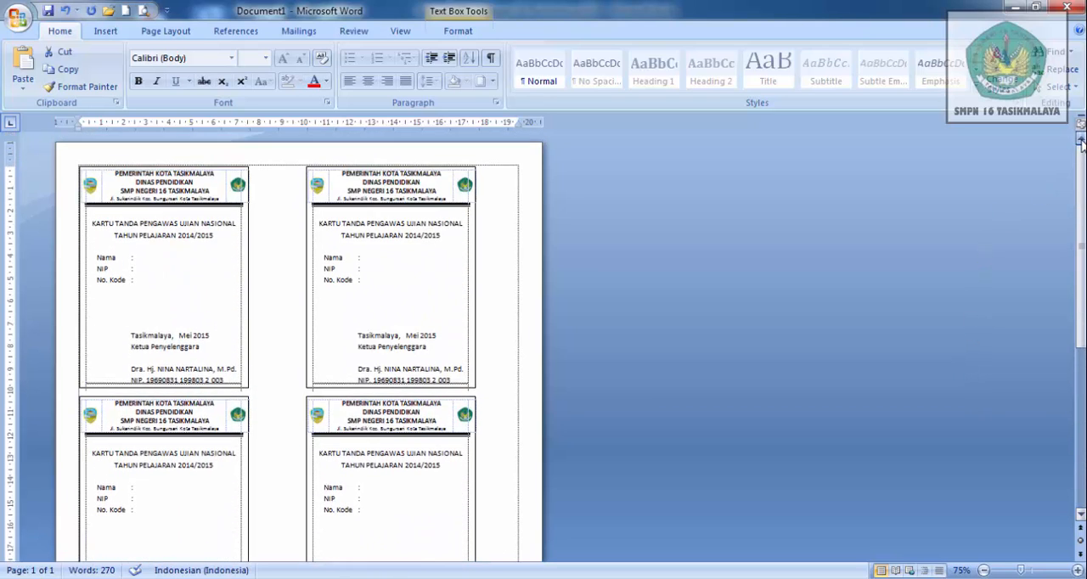
- Open the workbook "Daftar PTK SMP Negeri 16 Tasikmalaya 2015" from E:\smp16\kurikulum\un 2014-2015\kartu in Excel and look through its staff list
left_click(145, 260)
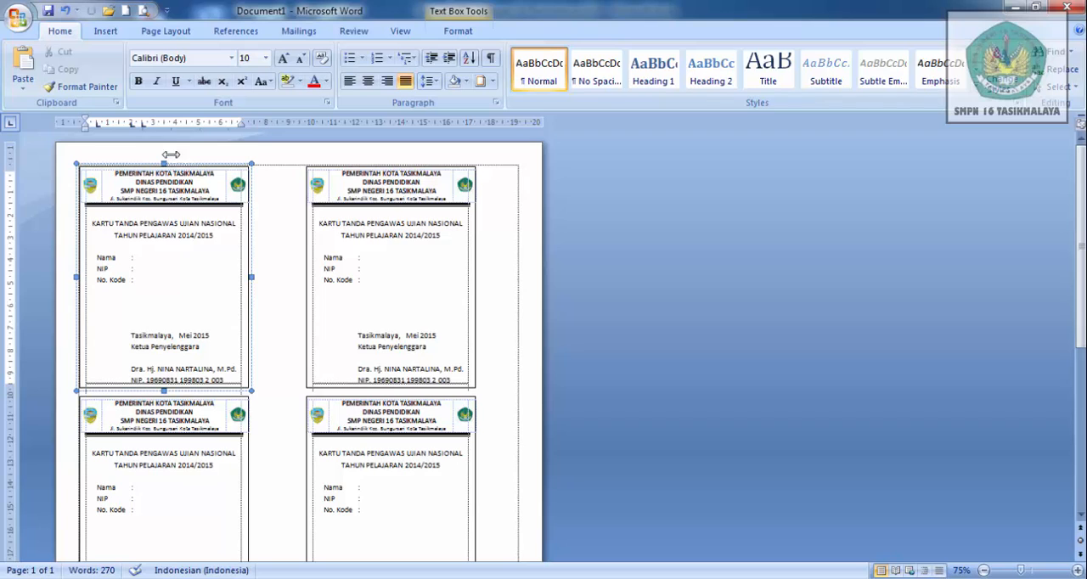
key("alt+Tab")
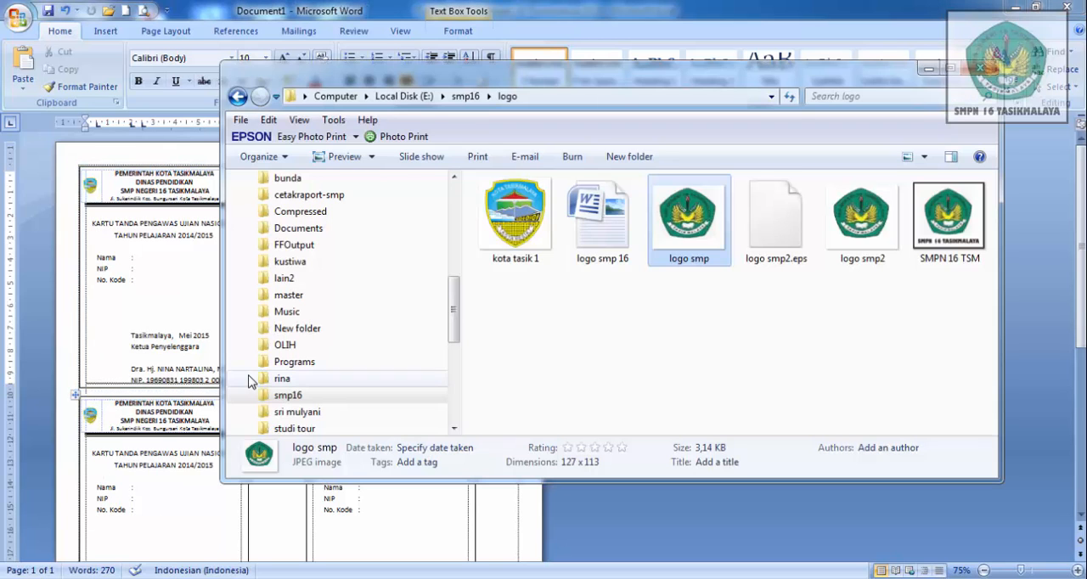
left_click(328, 396)
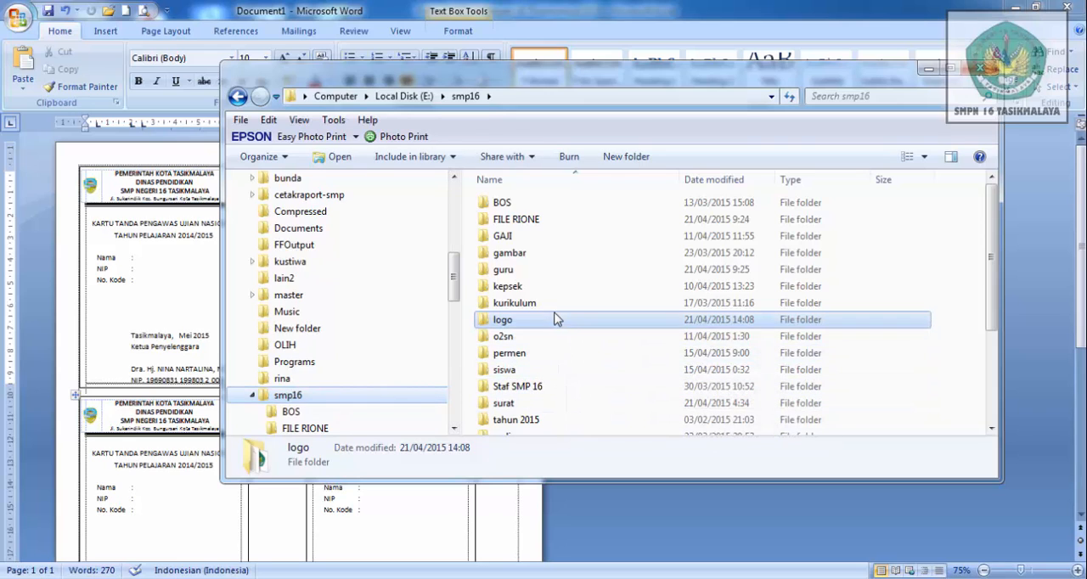
double_click(527, 306)
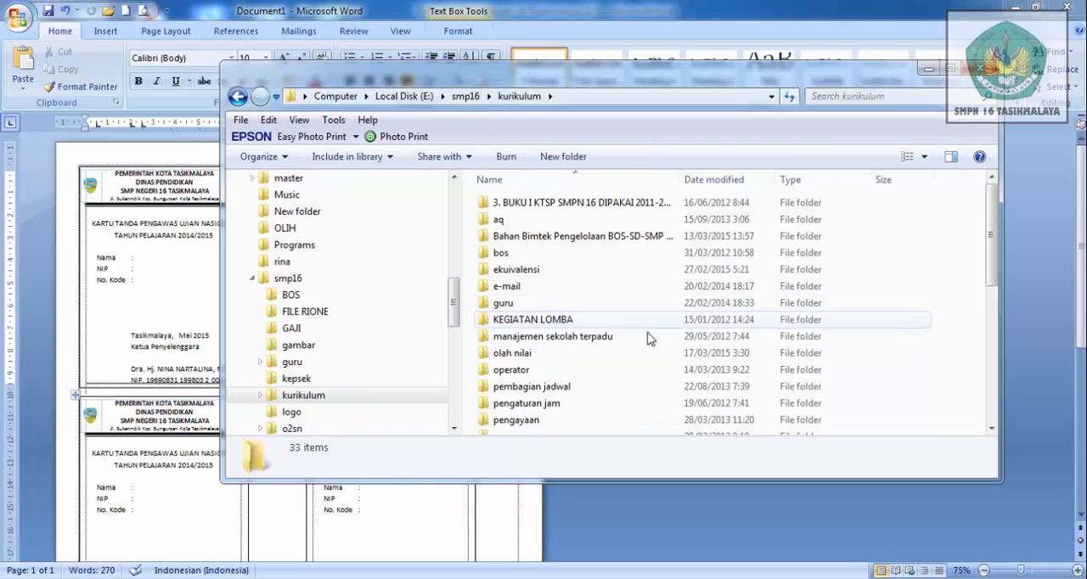
left_click(992, 428)
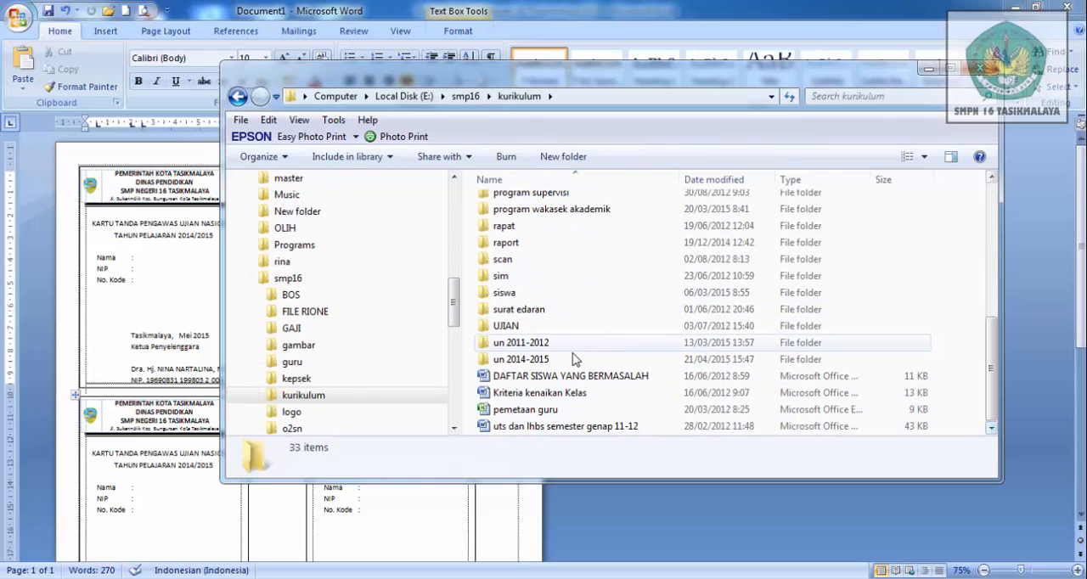
double_click(544, 361)
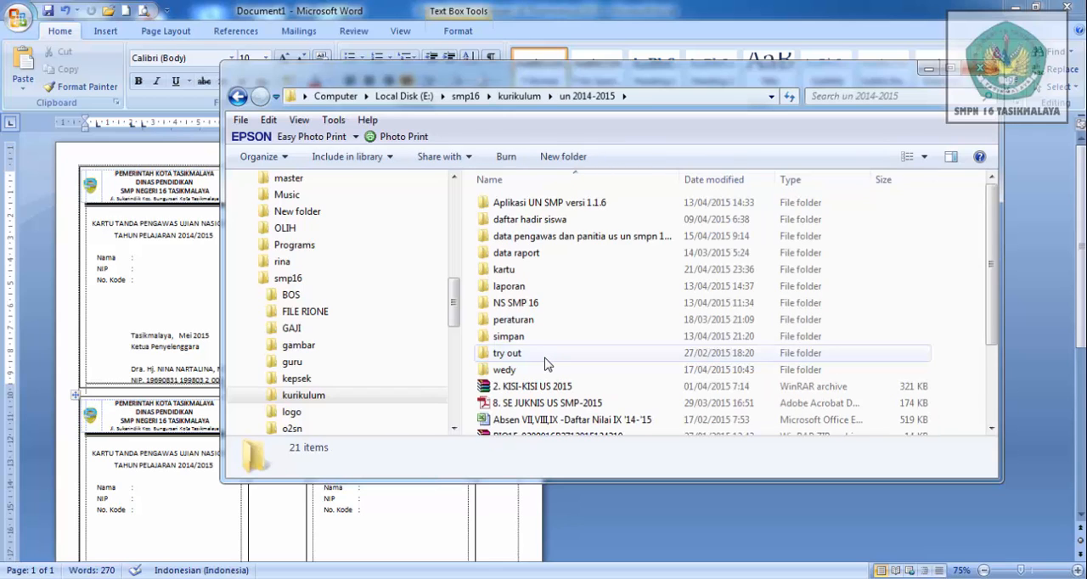
double_click(520, 270)
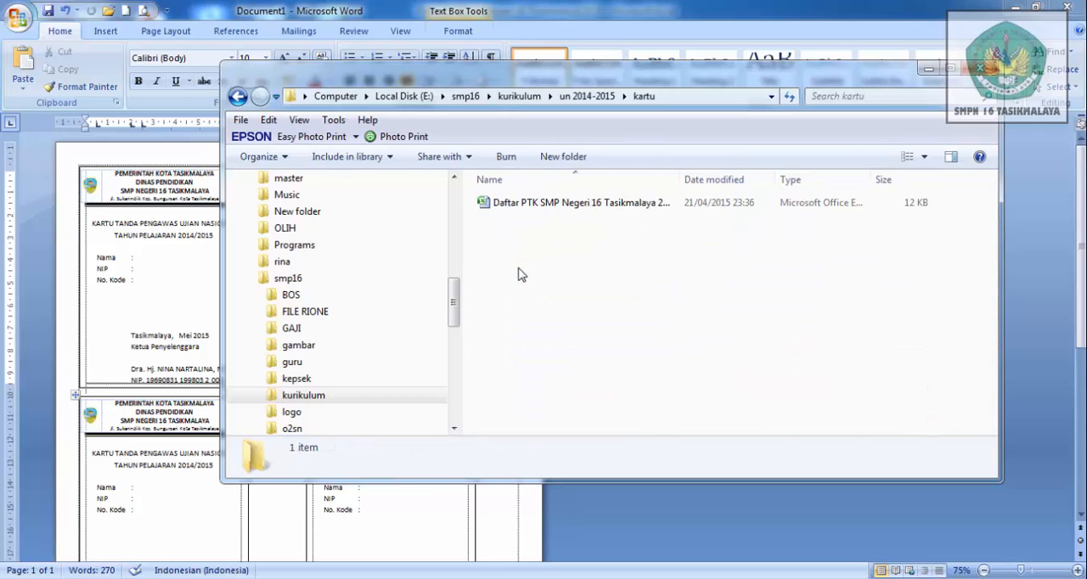
double_click(518, 205)
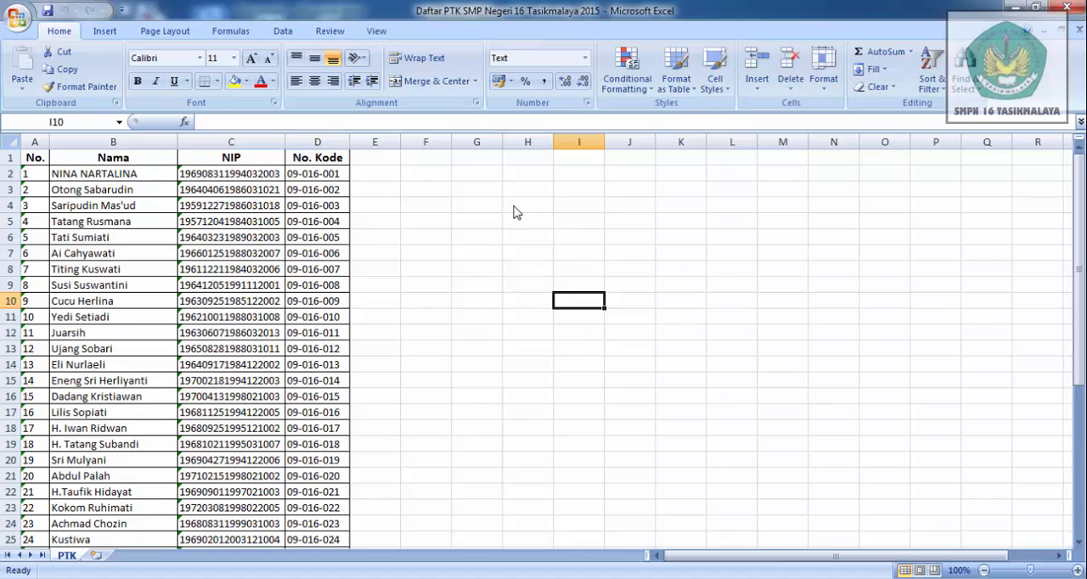
left_click(1080, 543)
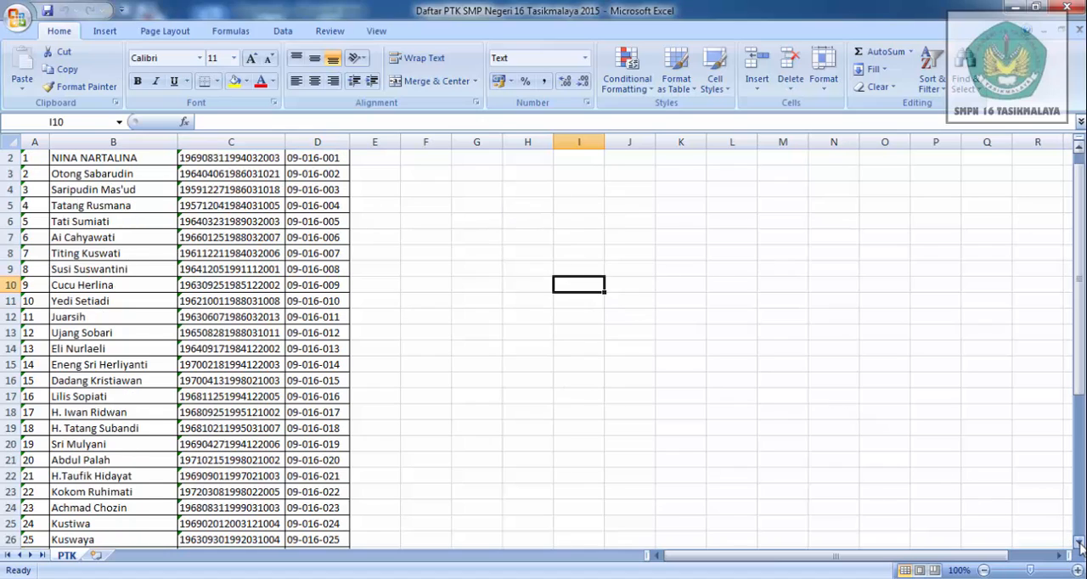
left_click_drag(1080, 544, 1079, 544)
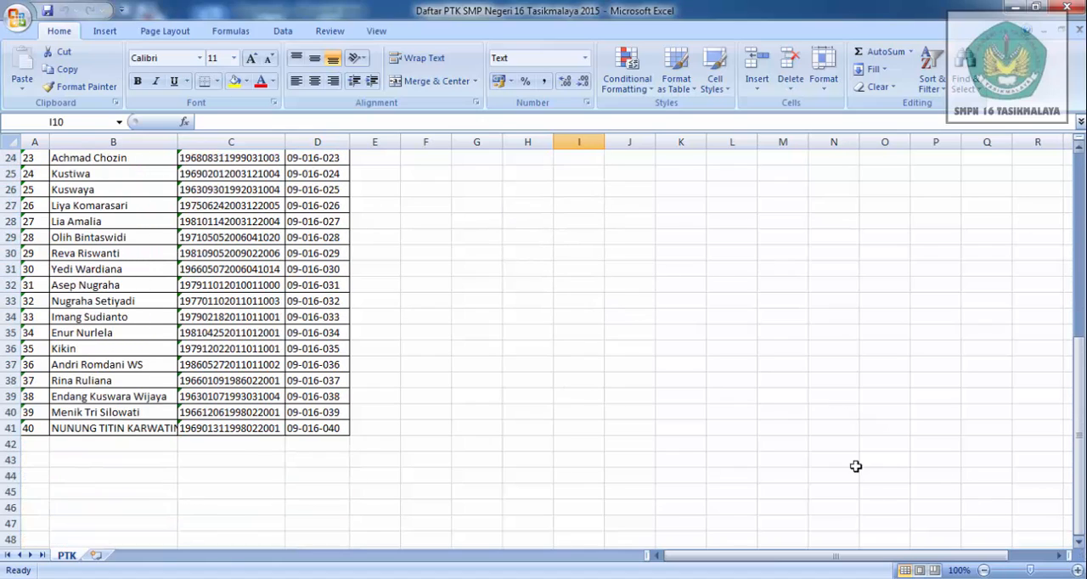
left_click(1080, 147)
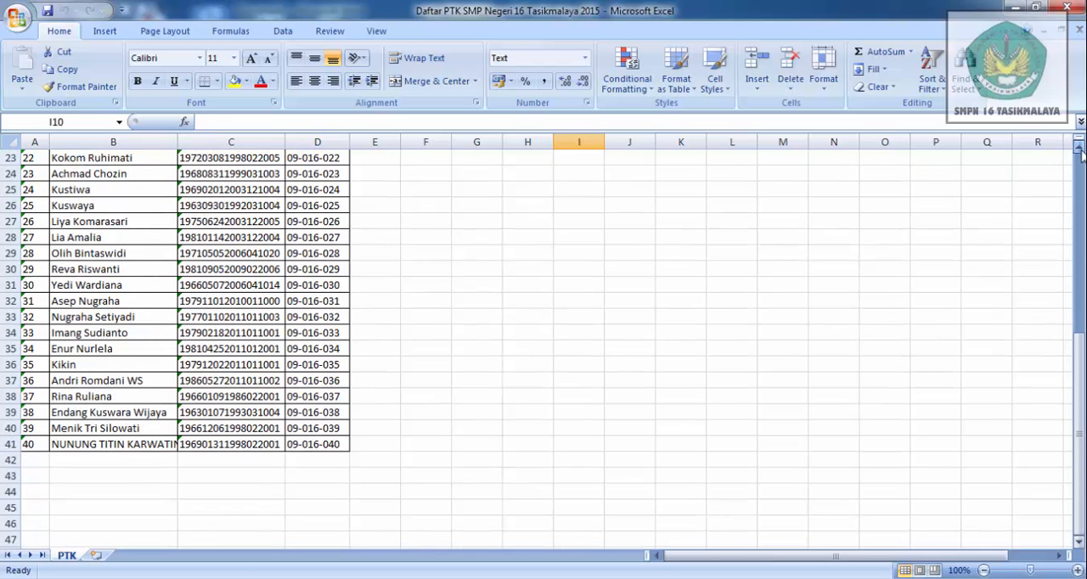
left_click_drag(1081, 151, 1082, 151)
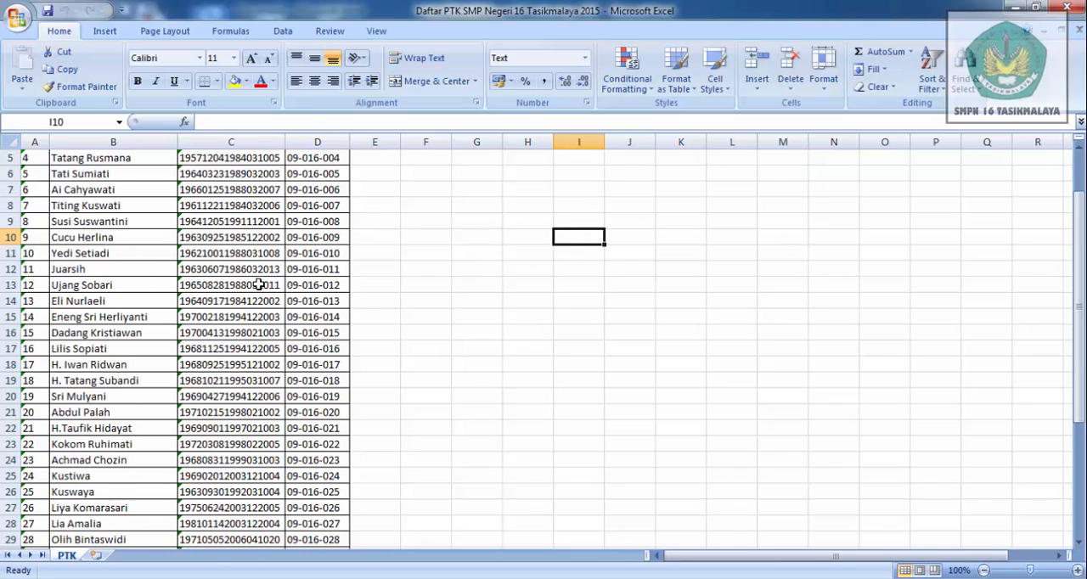
- Cut all staff records from No. 8 onward, columns A to D, and paste them beside the first block starting at E2
left_click(43, 223)
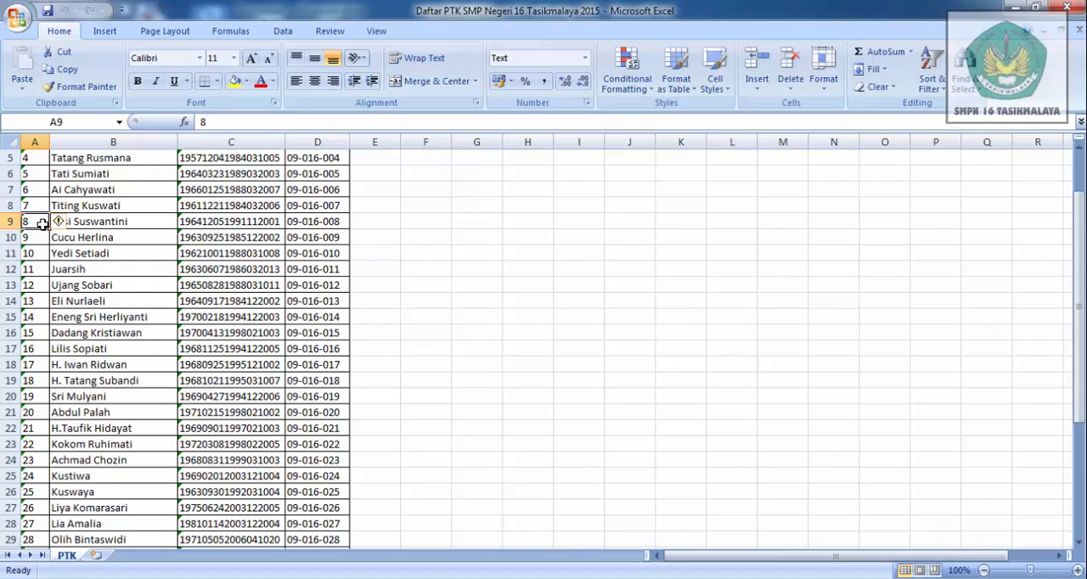
key("shift+Right")
key("shift+Right")
key("shift+Right")
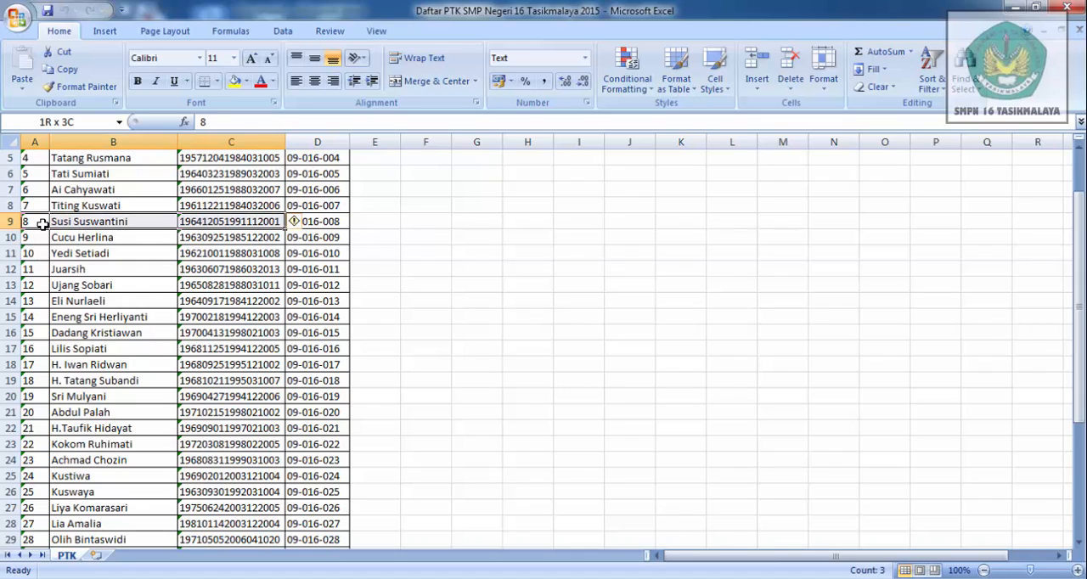
key("shift+Down")
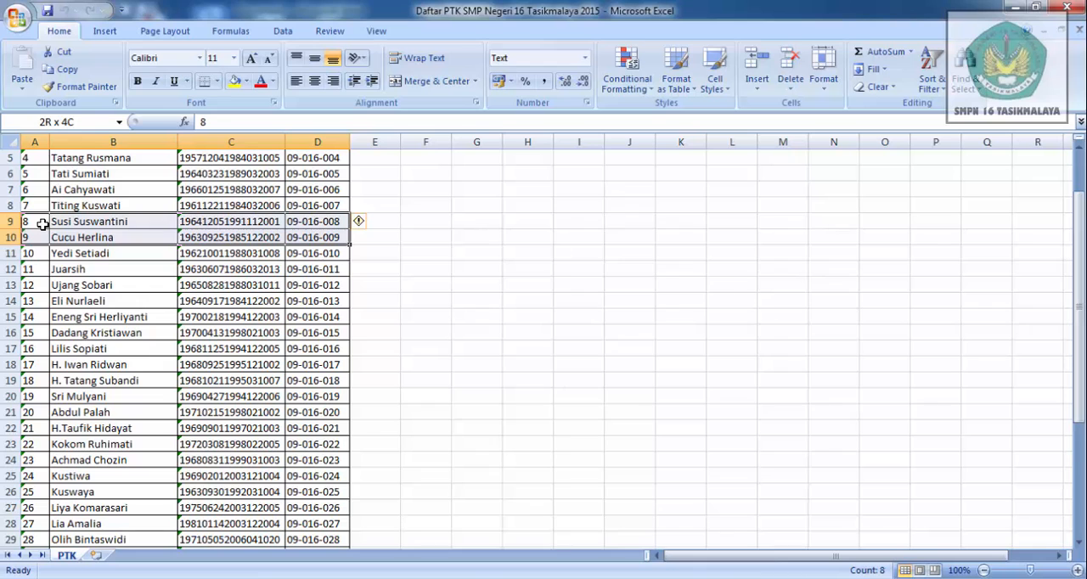
key("shift+Down")
key("shift+Down")
key("shift+Down")
key("shift+Down")
key("shift+Down")
key("shift+Down")
key("shift+Down")
key("shift+Down")
key("shift+Down")
key("shift+Down")
key("shift+Down")
key("shift+Down")
key("shift+Down")
key("shift+Down")
key("shift+Down")
key("shift+Down")
key("shift+Down")
key("shift+Down")
key("shift+Down")
key("shift+Down")
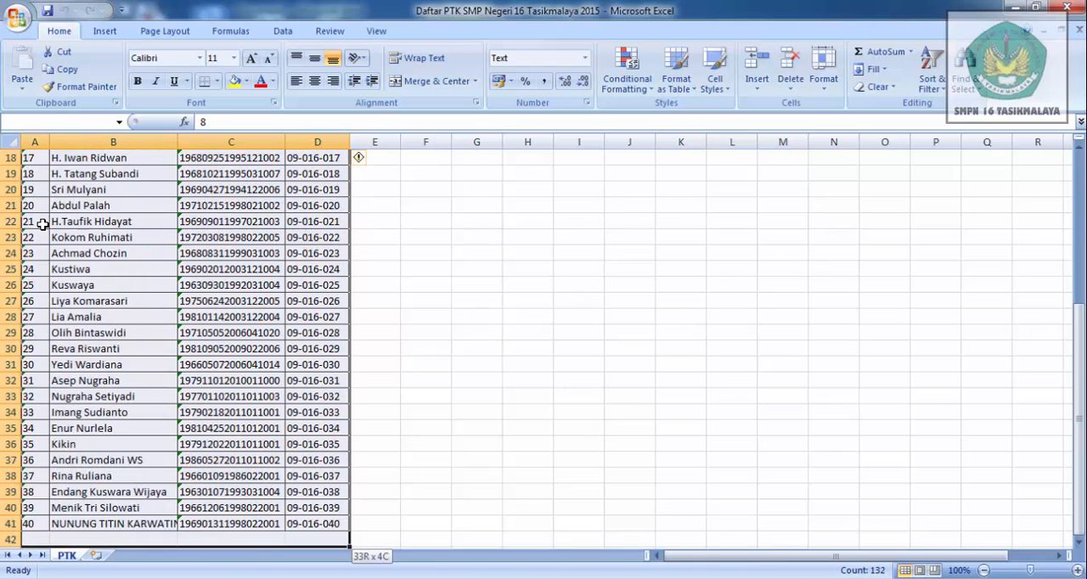
key("shift+Down")
key("ctrl+c")
scroll(42, 224, "up", 6)
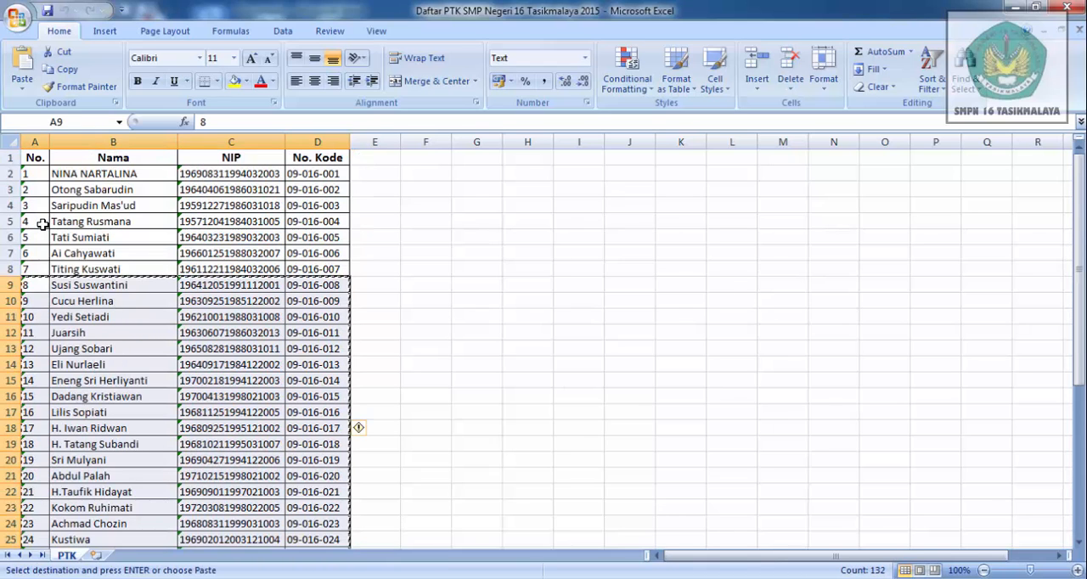
left_click(373, 170)
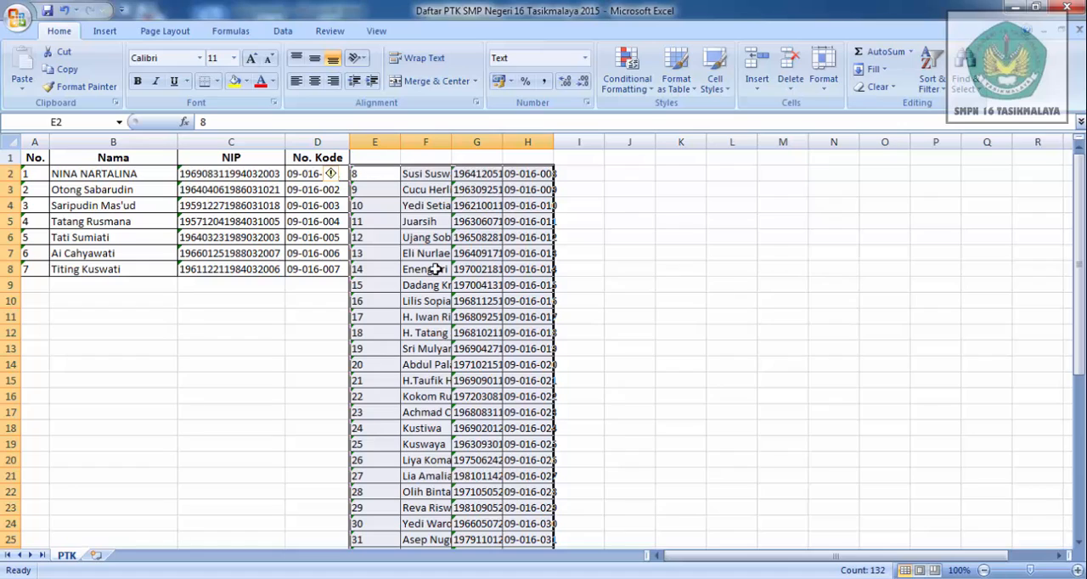
- Cut the records from No. 15 onward in columns E to H and paste them as a third block starting at I2
left_click(375, 292)
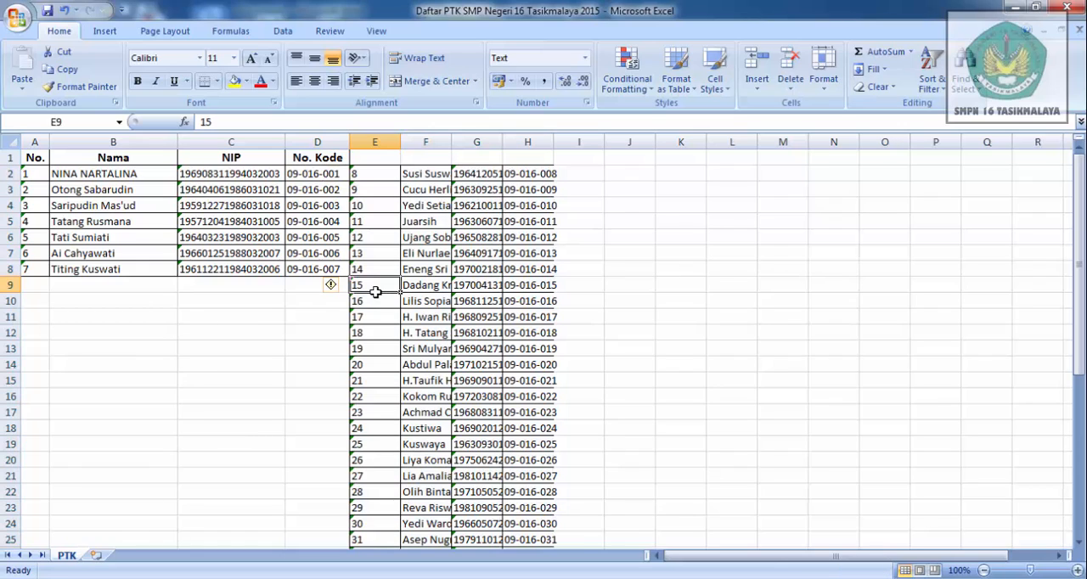
key("shift+Right")
key("shift+Right")
key("shift+Right")
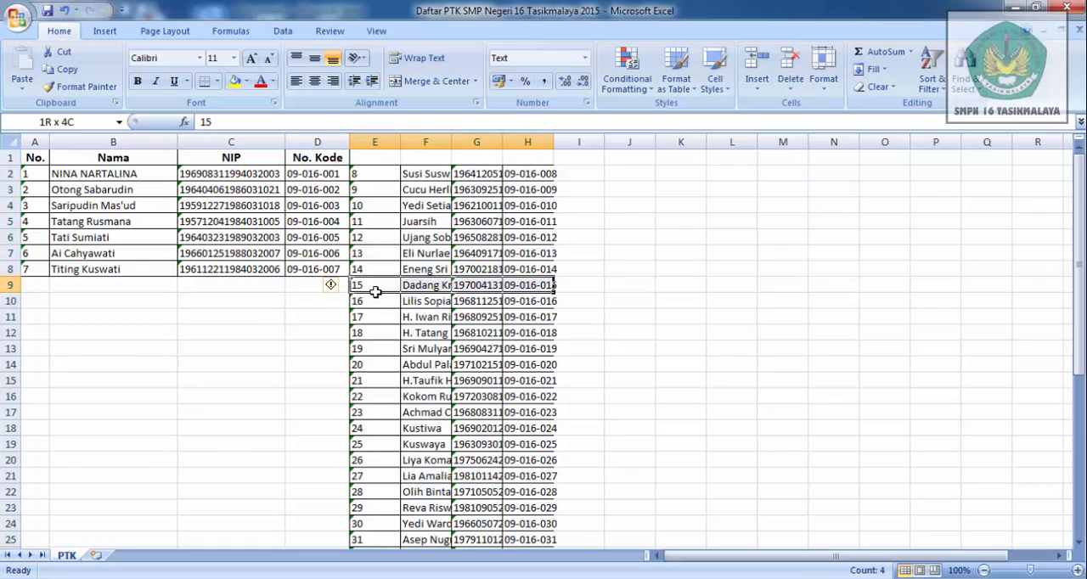
key("shift+Down")
key("shift+Down")
key("shift+Down")
key("shift+Down")
key("shift+Down")
key("shift+Down")
key("shift+Down")
key("shift+Down")
key("shift+Down")
key("shift+Down")
key("shift+Down")
key("shift+Down")
key("shift+Down")
key("shift+Down")
key("shift+Down")
key("shift+Down")
key("shift+Down")
key("shift+Down")
key("shift+Down")
key("shift+Down")
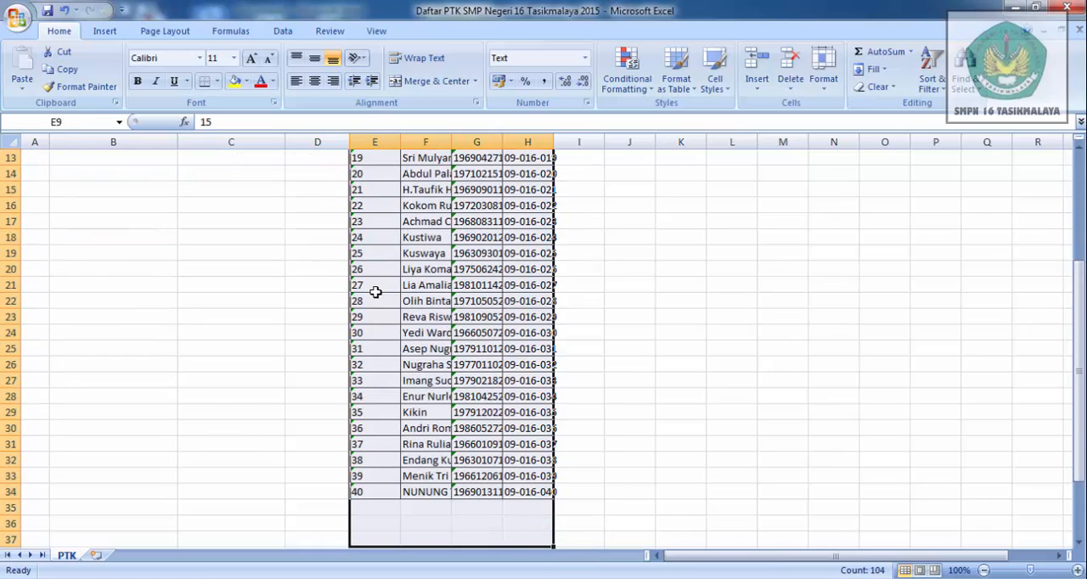
key("ctrl+c")
scroll(374, 292, "up", 4)
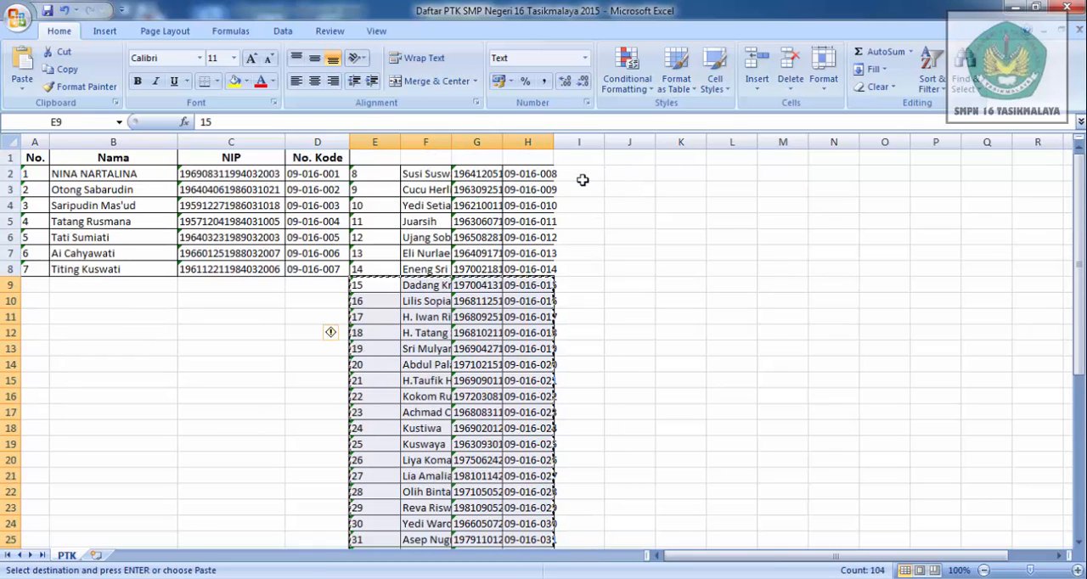
left_click(582, 173)
key("ctrl+v")
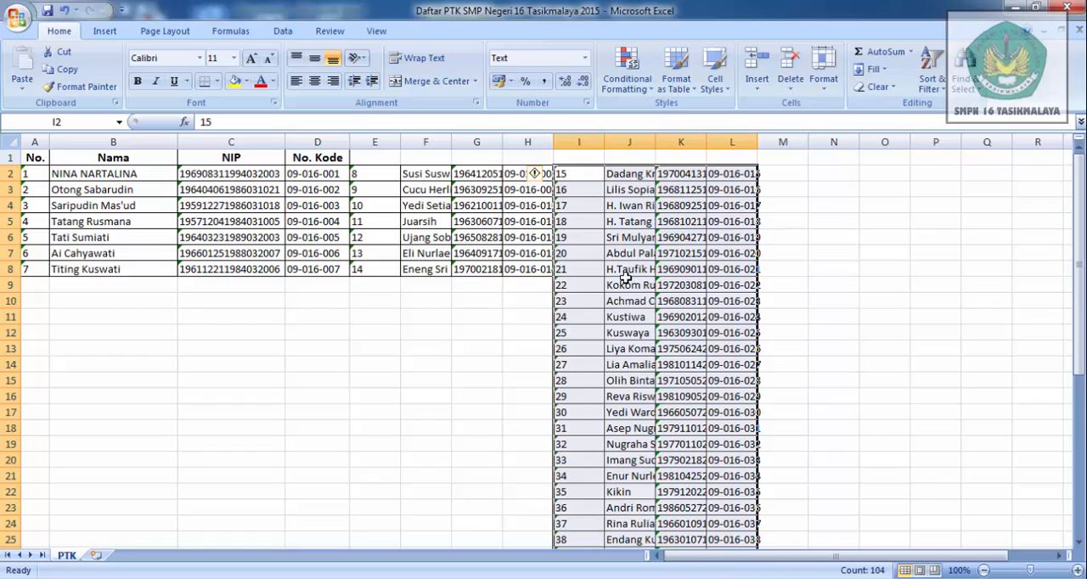
- Cut the records from No. 22 onward in columns I to L and paste them as a fourth block starting at M2
left_click(575, 286)
key("shift+Right")
key("shift+Right")
key("shift+Right")
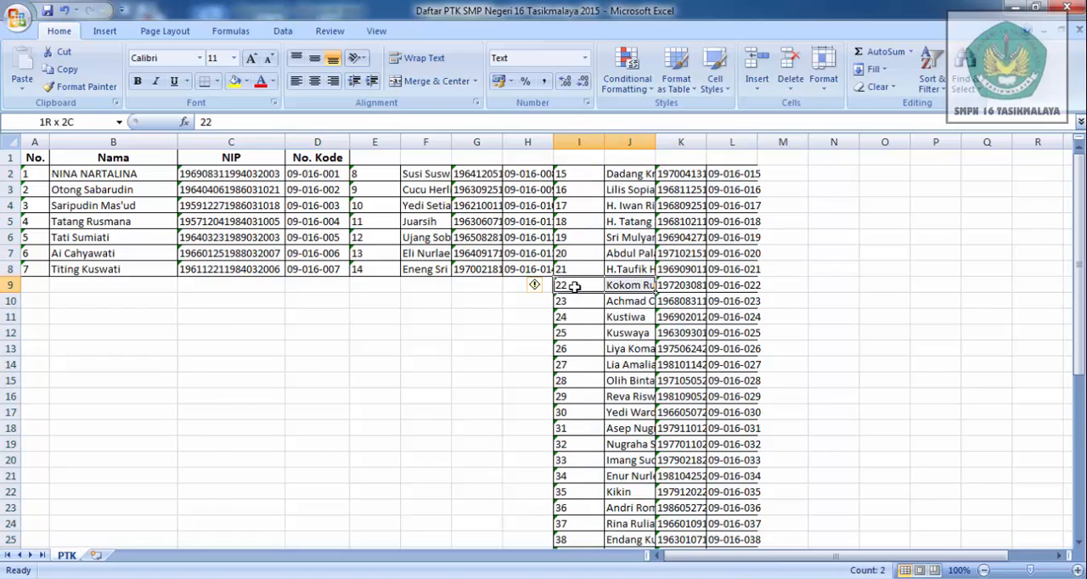
key("shift+Down")
key("shift+Down")
key("shift+Down")
key("shift+Down")
key("shift+Down")
key("shift+Down")
key("shift+Down")
key("shift+Down")
key("shift+Down")
key("shift+Down")
key("shift+Down")
key("shift+Down")
key("shift+Down")
key("shift+Down")
key("shift+Down")
key("shift+Down")
key("shift+Down")
key("shift+Down")
key("shift+Down")
key("shift+Down")
key("shift+Down")
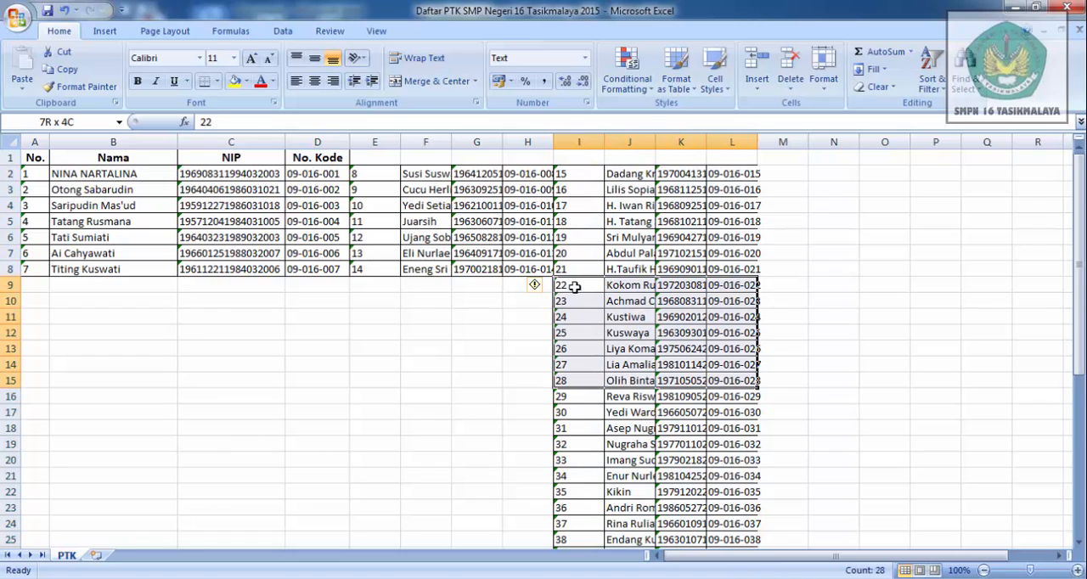
key("ctrl+c")
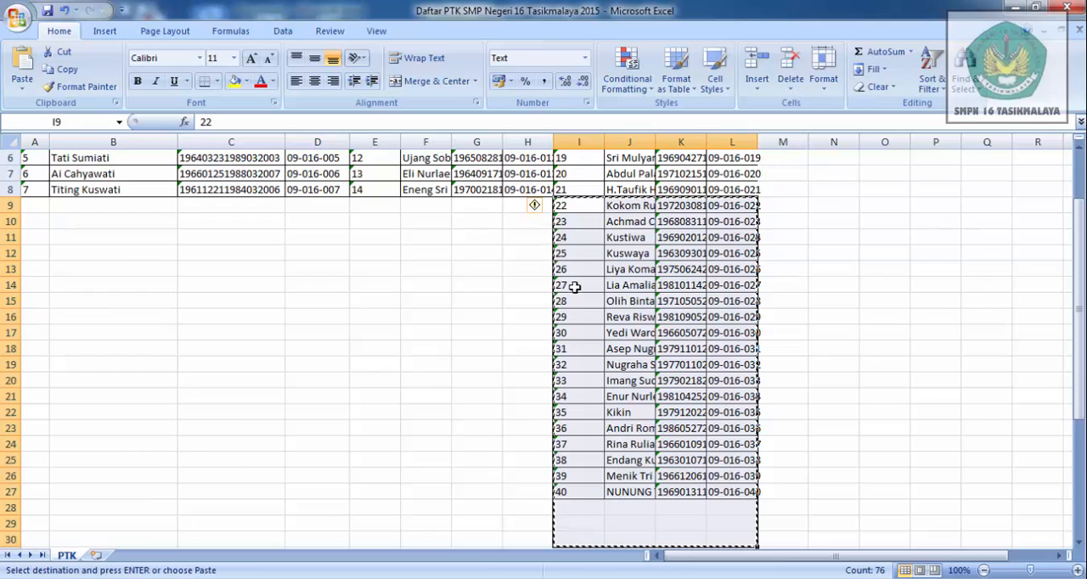
left_click(1079, 149)
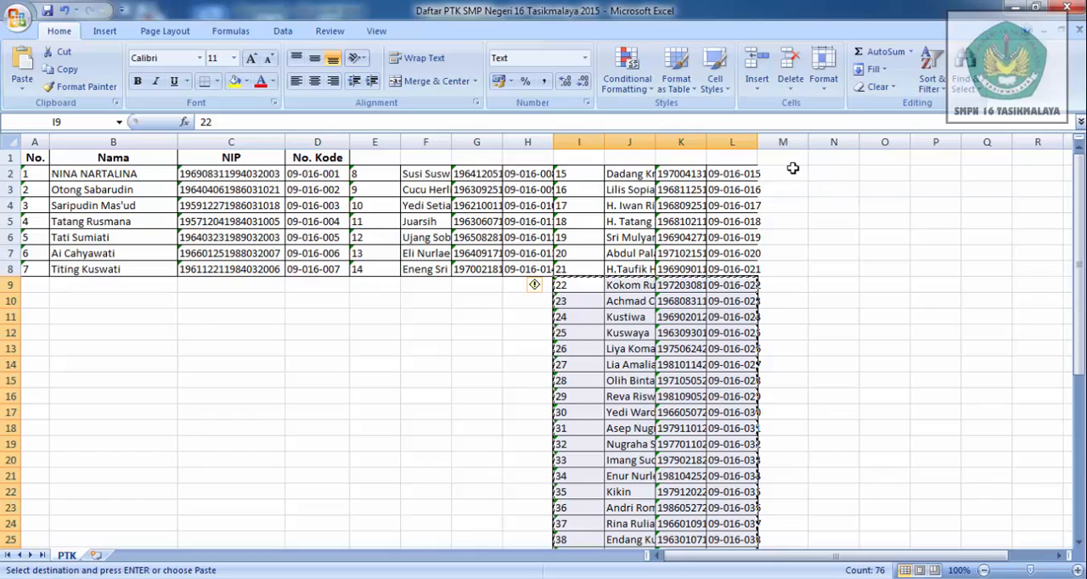
left_click(793, 168)
key("ctrl+v")
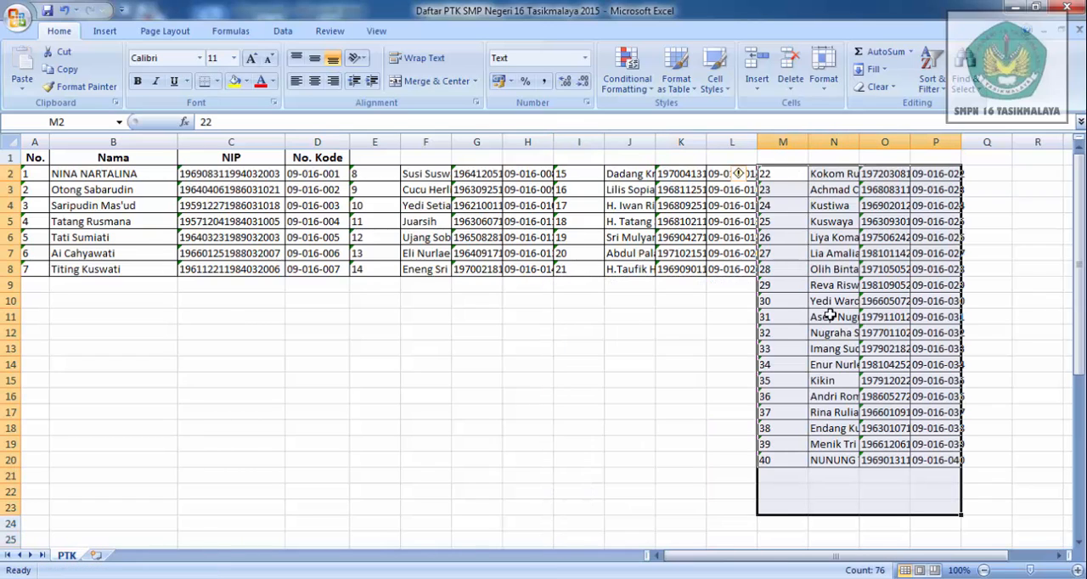
- Cut the records from No. 29 onward in columns M to P and paste them as a fifth block starting at Q2
left_click(773, 282)
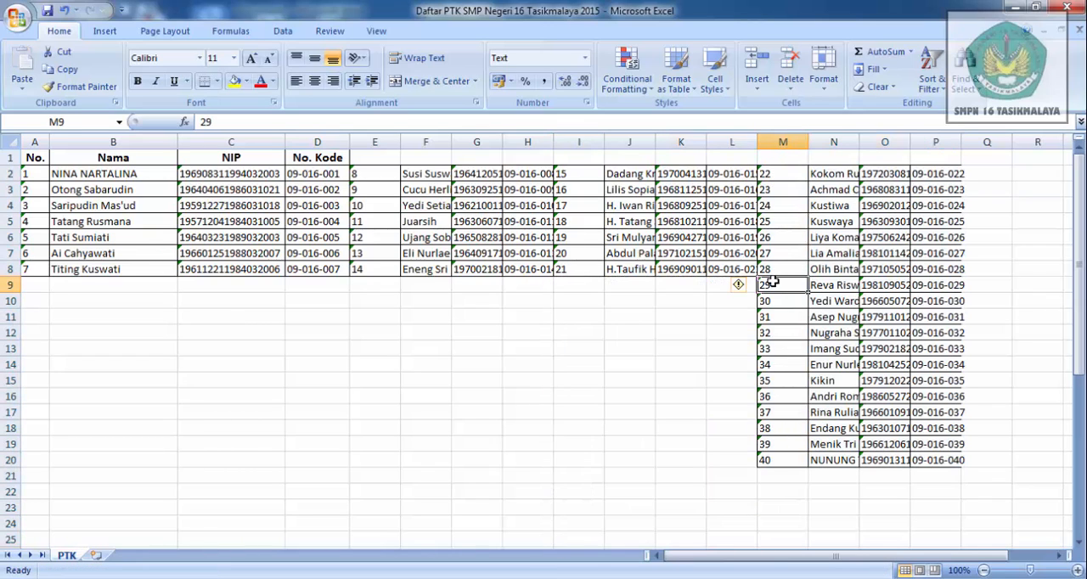
mouse_move(773, 284)
left_mouse_down()
mouse_move(939, 284)
mouse_move(938, 476)
left_mouse_up()
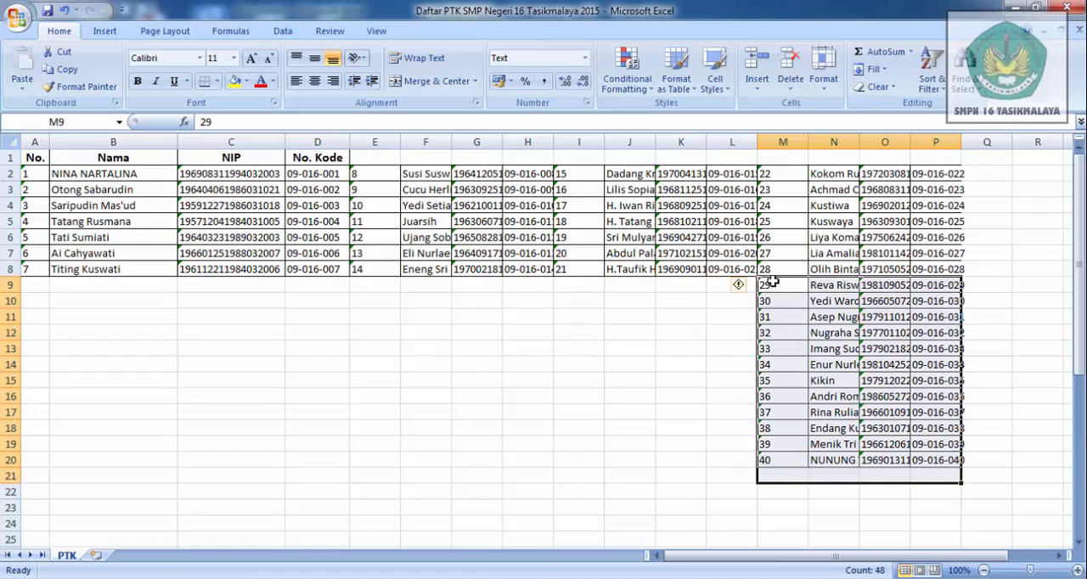
key("ctrl+c")
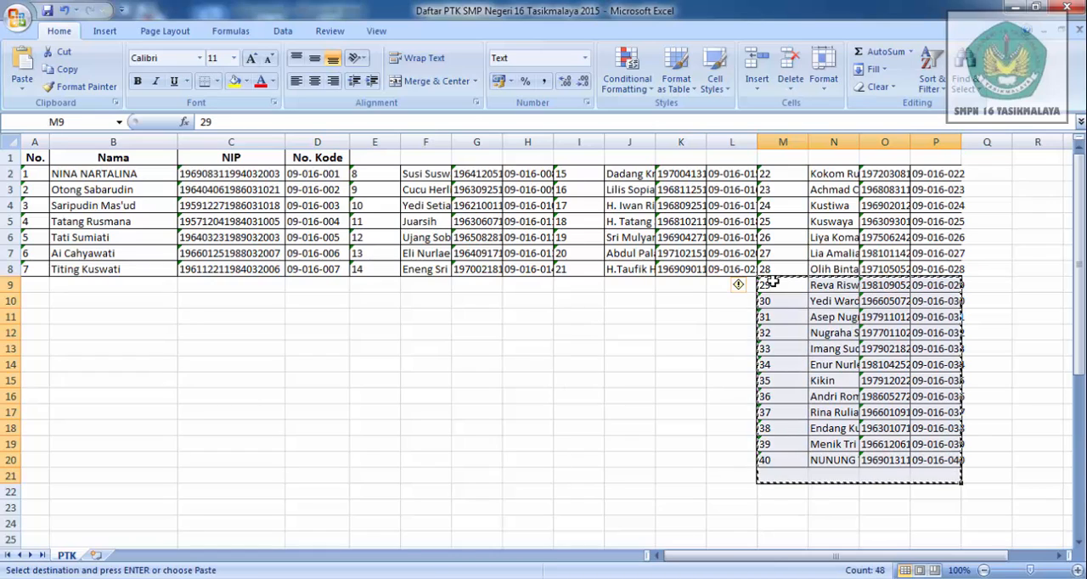
left_click(989, 171)
key("ctrl+v")
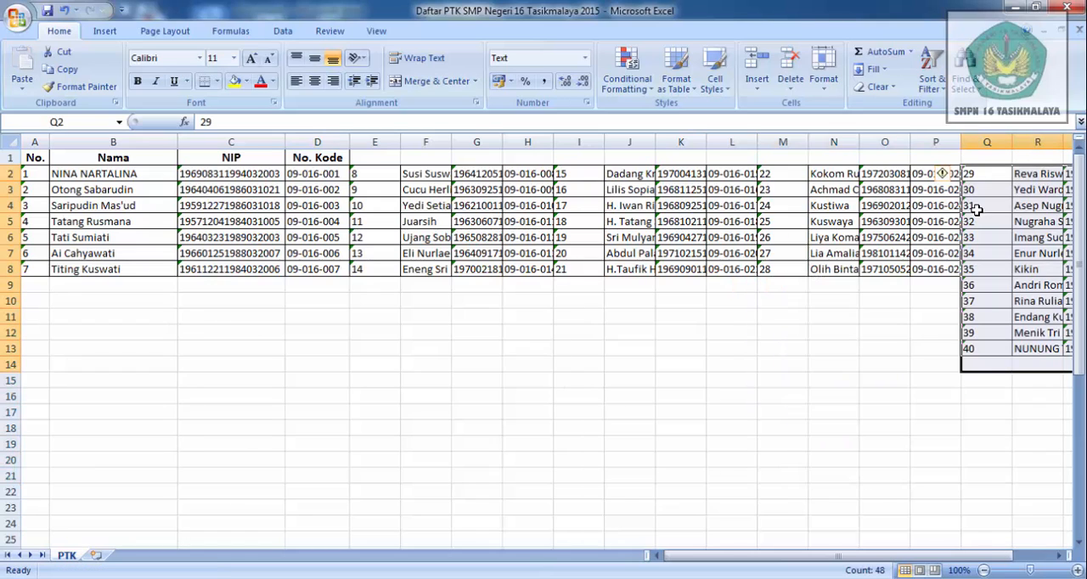
- Cut the records from No. 36 onward in columns Q to T and paste them as a sixth block starting at U2
left_click(1060, 556)
left_click(1060, 555)
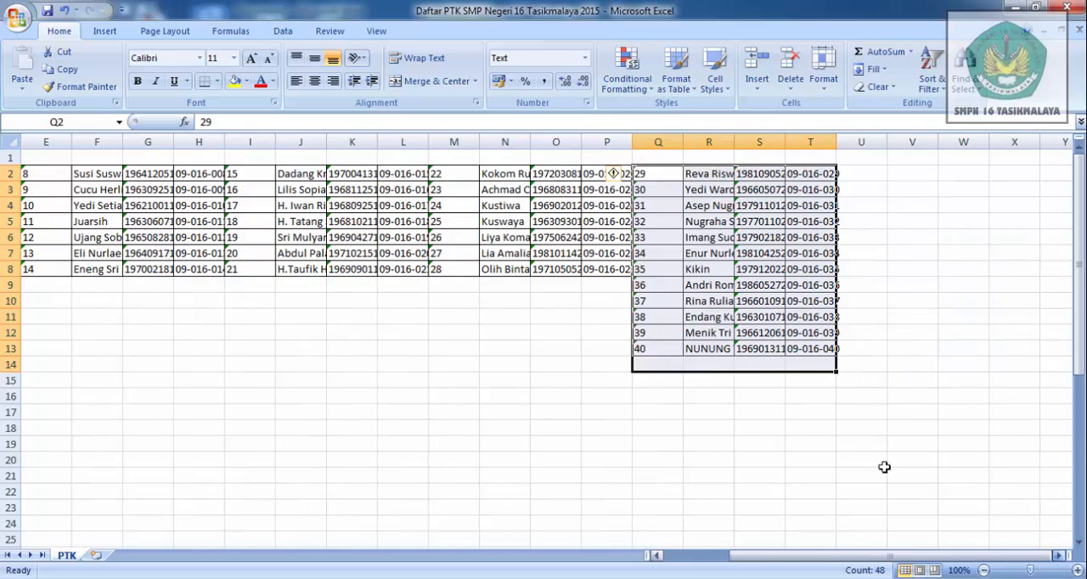
left_click(656, 286)
key("shift+Down")
key("shift+Down")
key("shift+Down")
key("shift+Down")
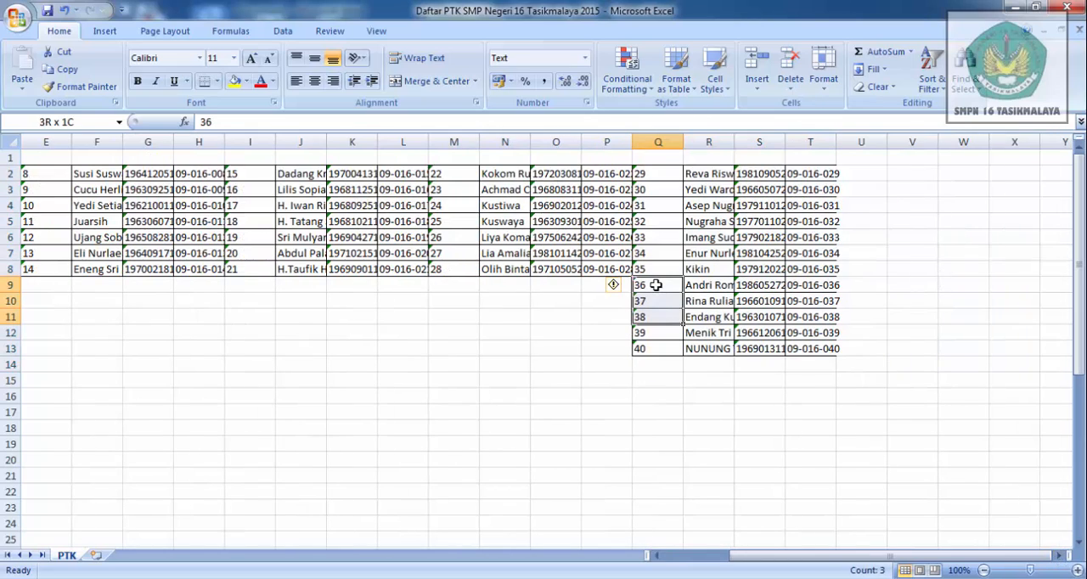
key("shift+Right")
key("shift+Right")
key("shift+Right")
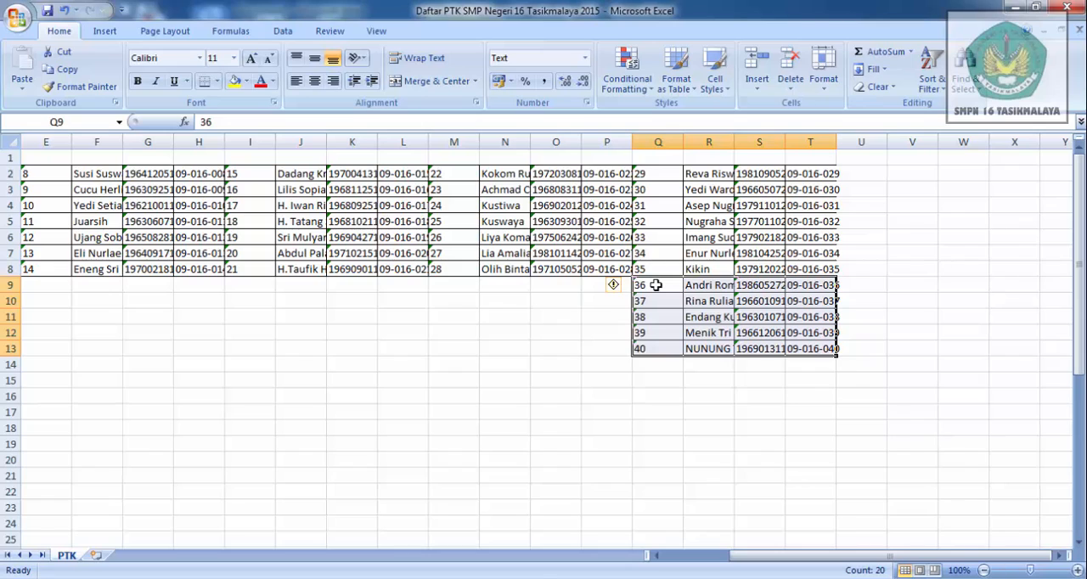
key("ctrl+x")
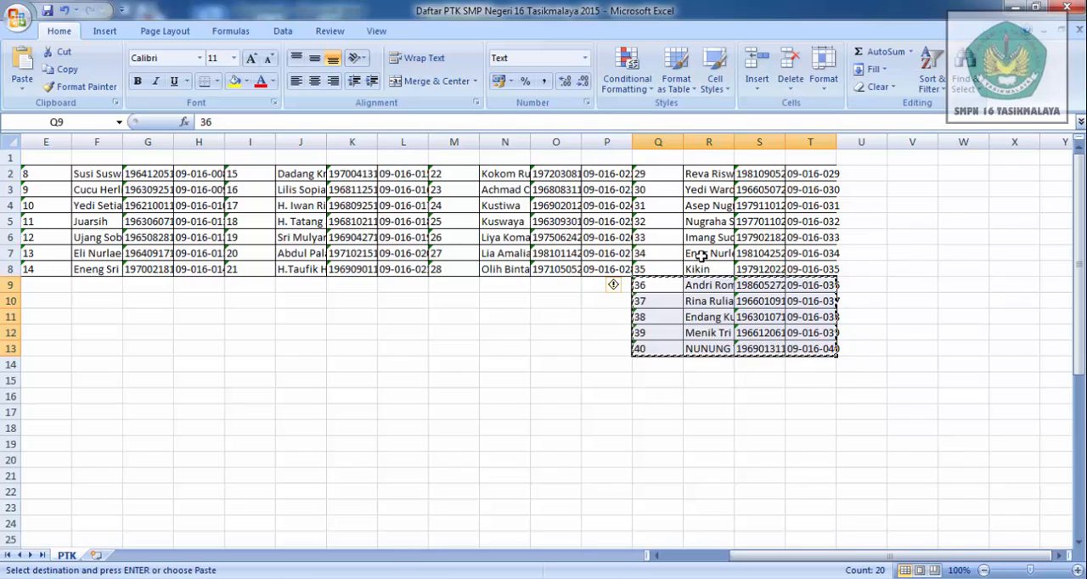
left_click(853, 171)
key("ctrl+v")
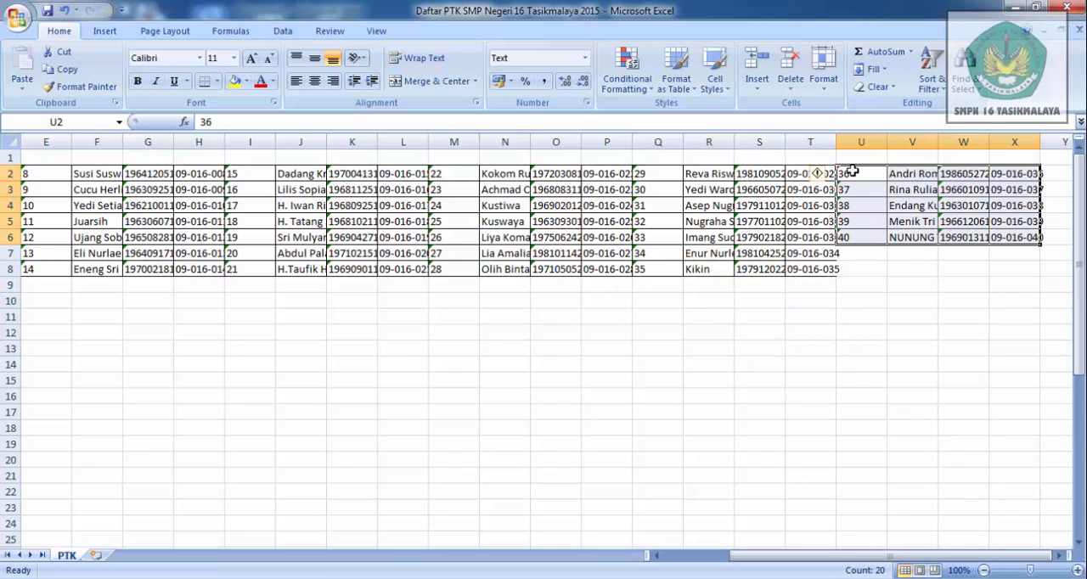
left_click(863, 270)
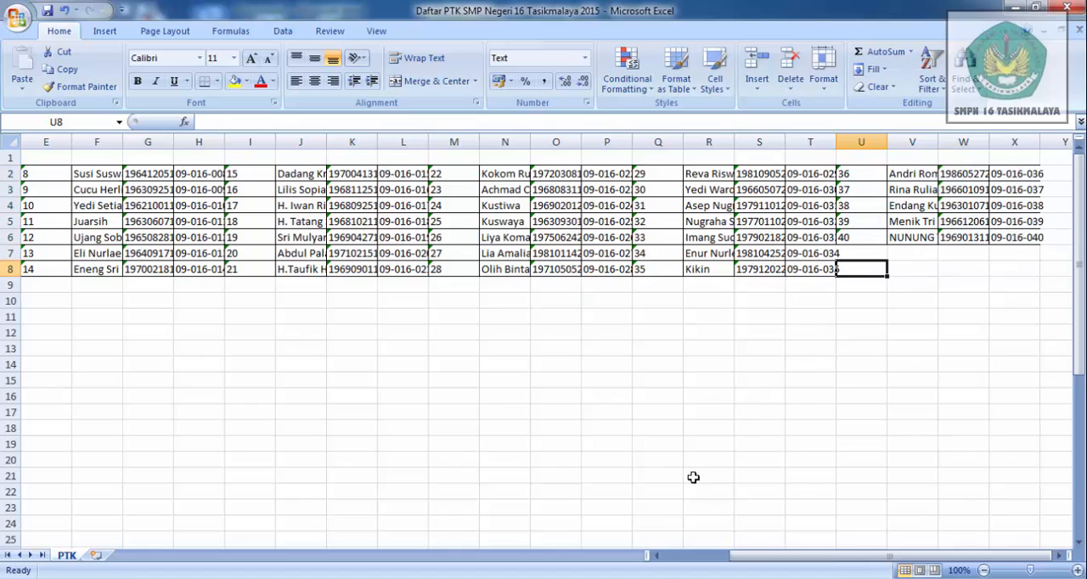
- Copy the header cells A1:D1 and paste them above the second and third blocks, starting at E1 and I1
left_click(657, 556)
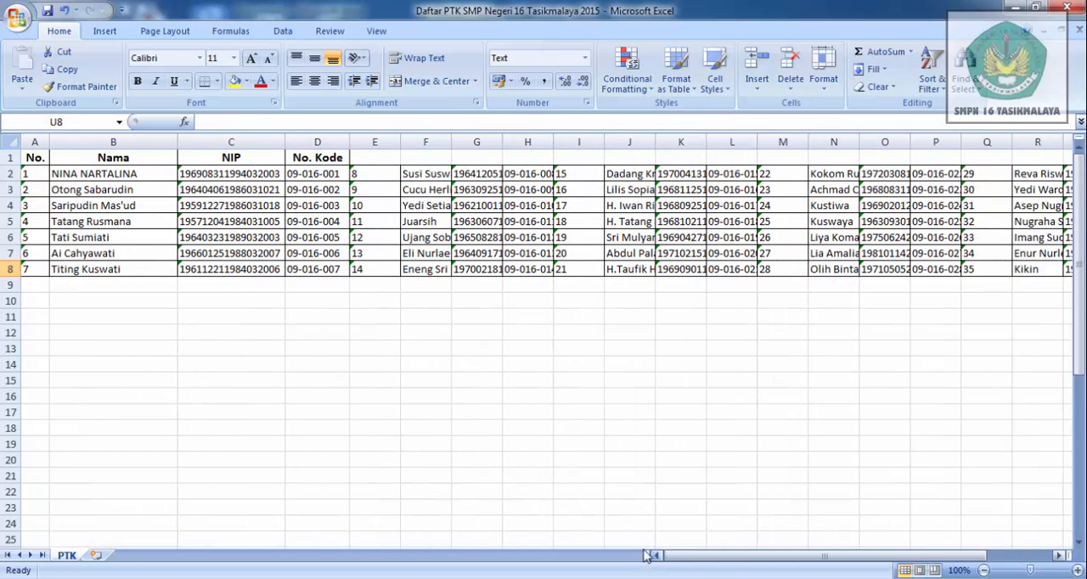
left_click(34, 158)
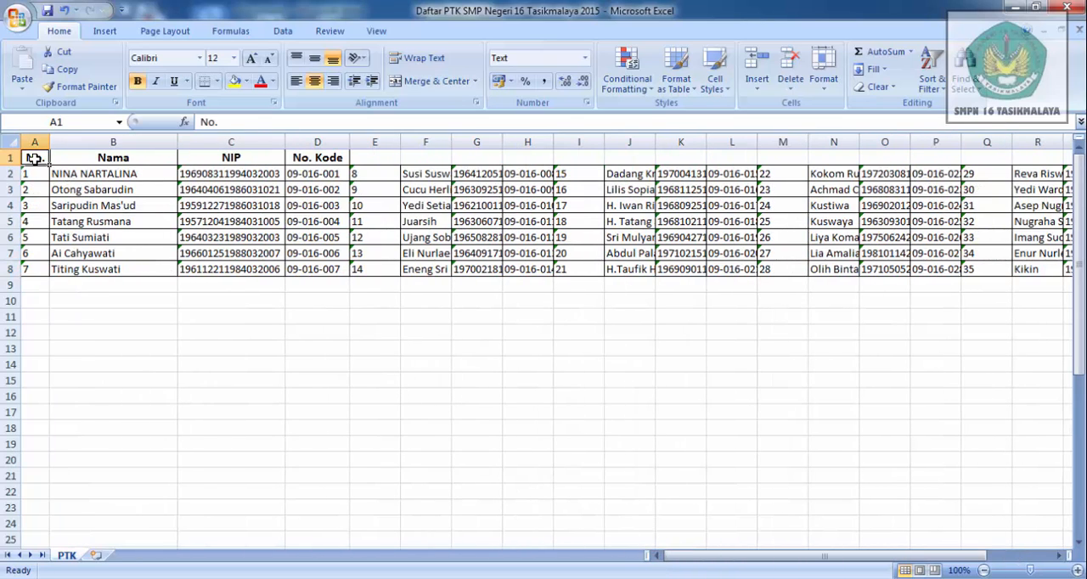
key("shift+Right")
key("shift+Right")
key("shift+Right")
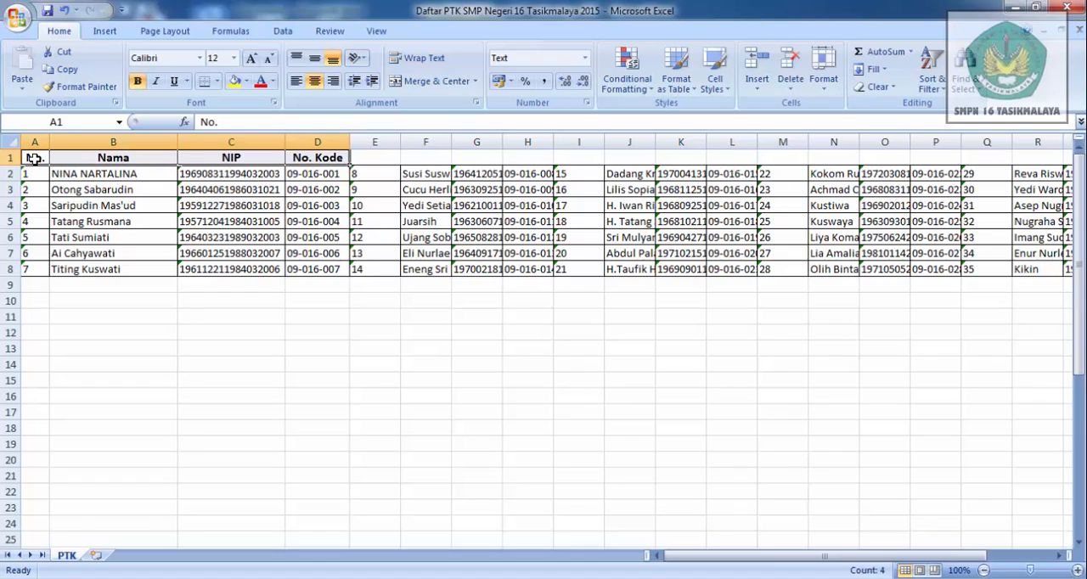
key("ctrl+c")
key("Right")
key("Right")
key("Right")
key("Right")
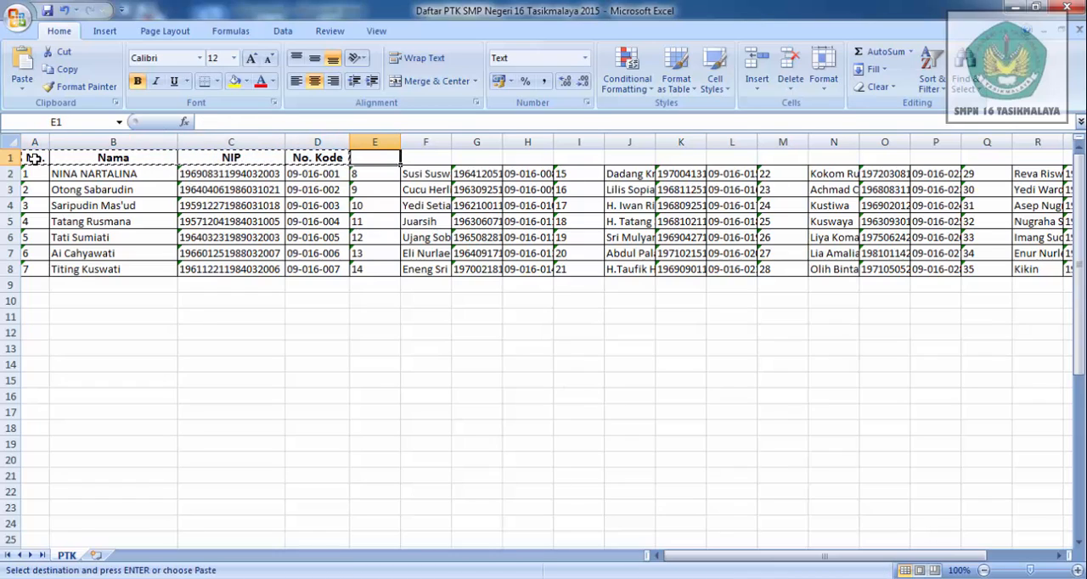
key("ctrl+v")
key("Right")
key("Right")
key("Right")
key("Right")
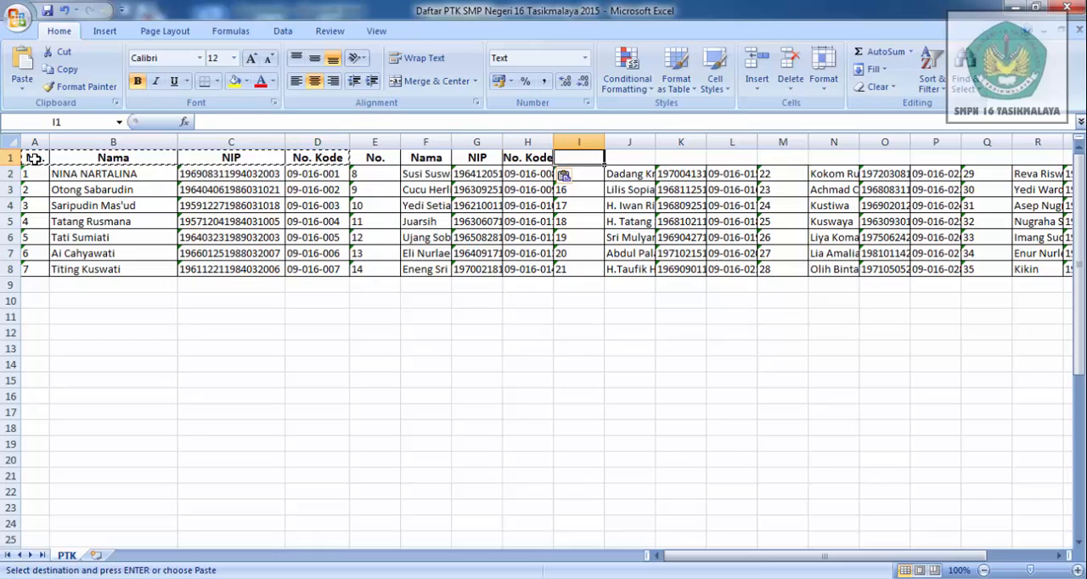
key("ctrl+v")
- Paste the copied headers above the fourth, fifth and sixth blocks, starting at M1, Q1 and U1
key("Right")
key("Right")
key("Right")
key("Right")
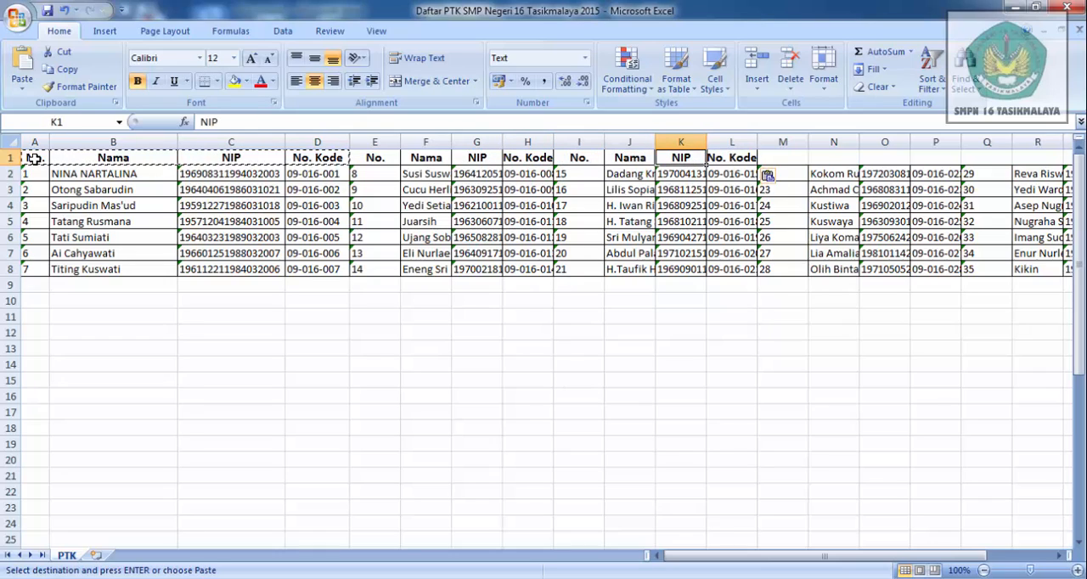
key("ctrl+v")
key("Right")
key("Right")
key("Right")
key("Right")
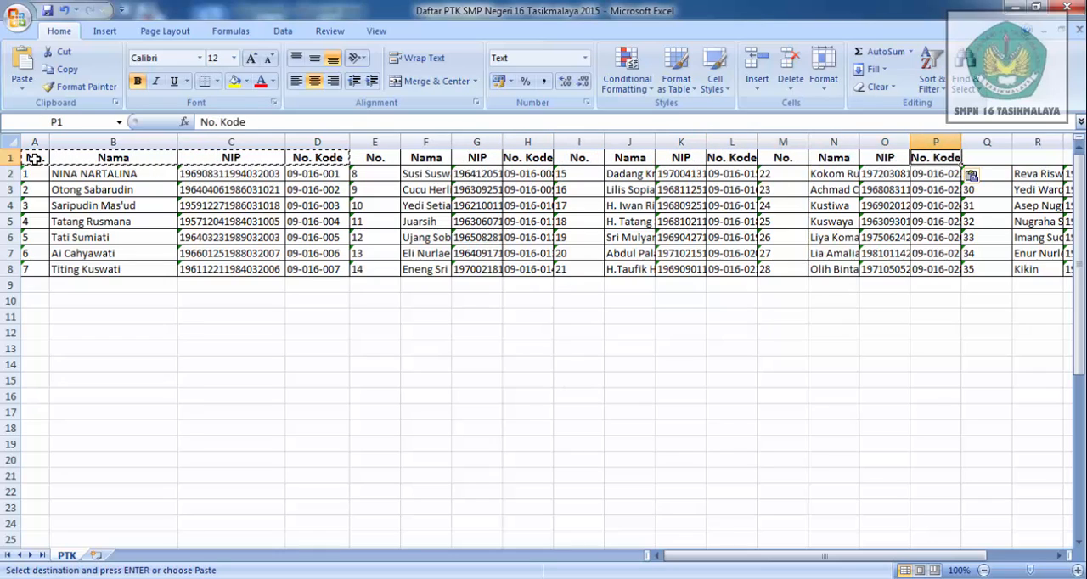
key("ctrl+v")
key("Right")
key("Right")
key("Right")
key("Right")
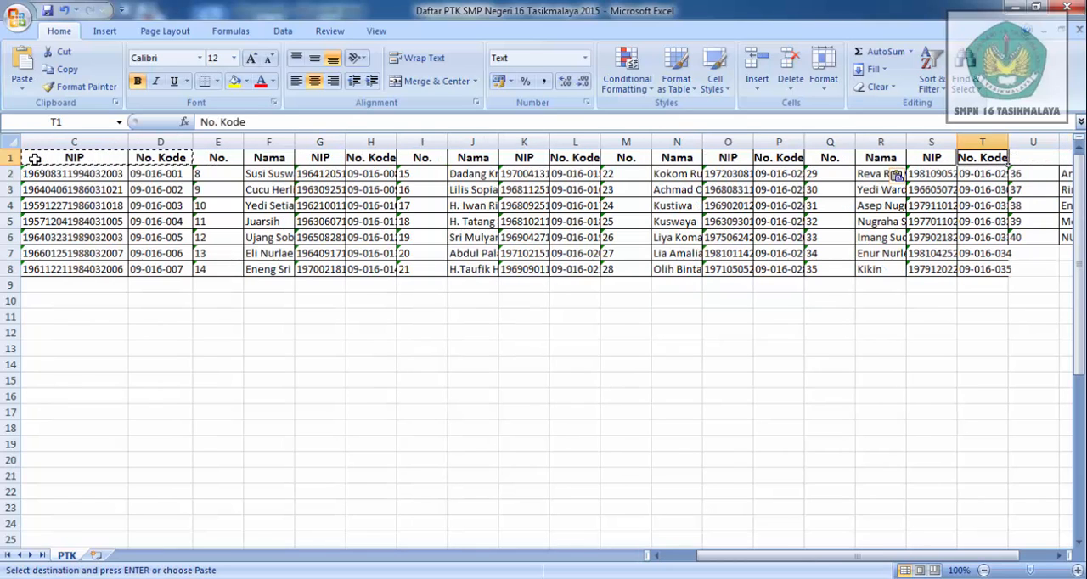
key("Return")
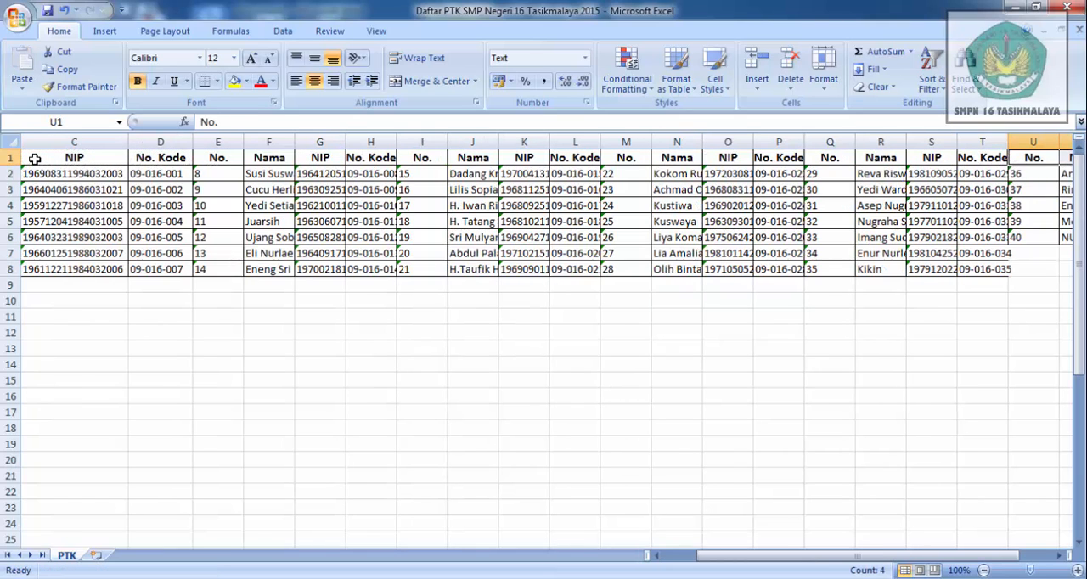
left_click(160, 371)
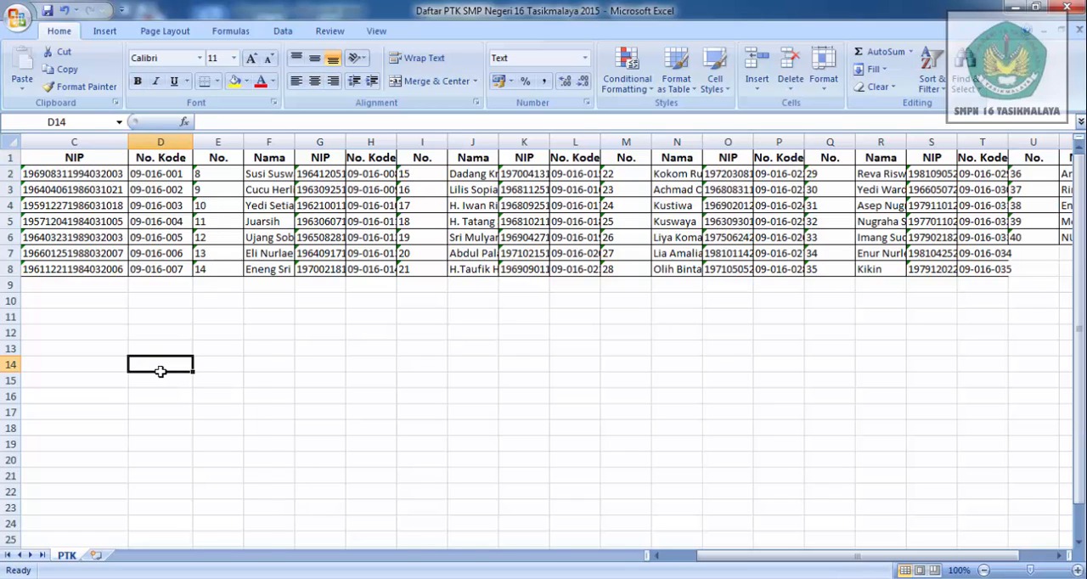
- Switch to the Word card sheet and start the step-by-step mail merge wizard for letters using the current document, advancing to recipient selection
key("alt+Tab")
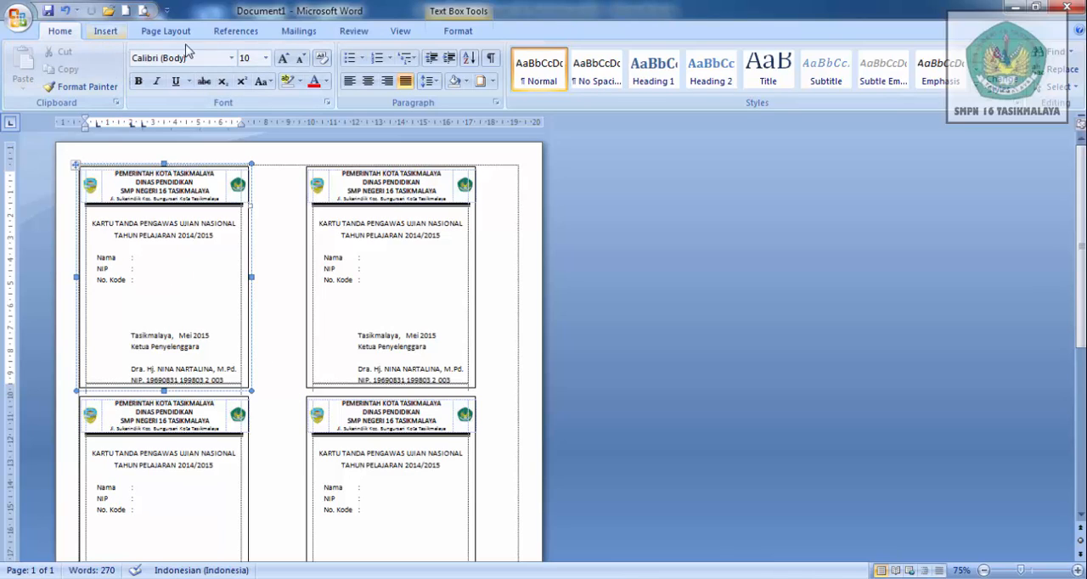
left_click(298, 31)
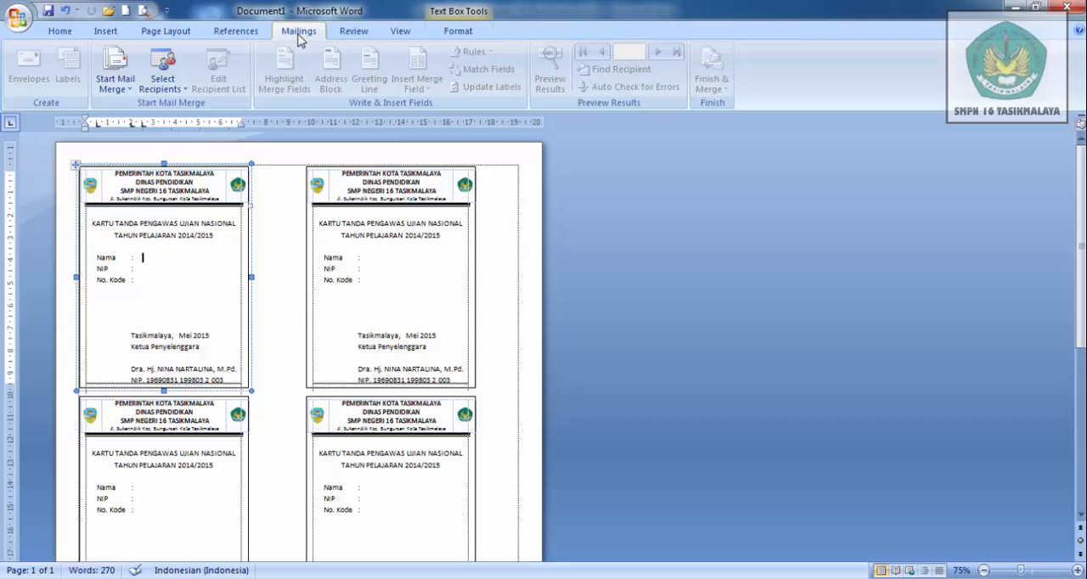
left_click(130, 93)
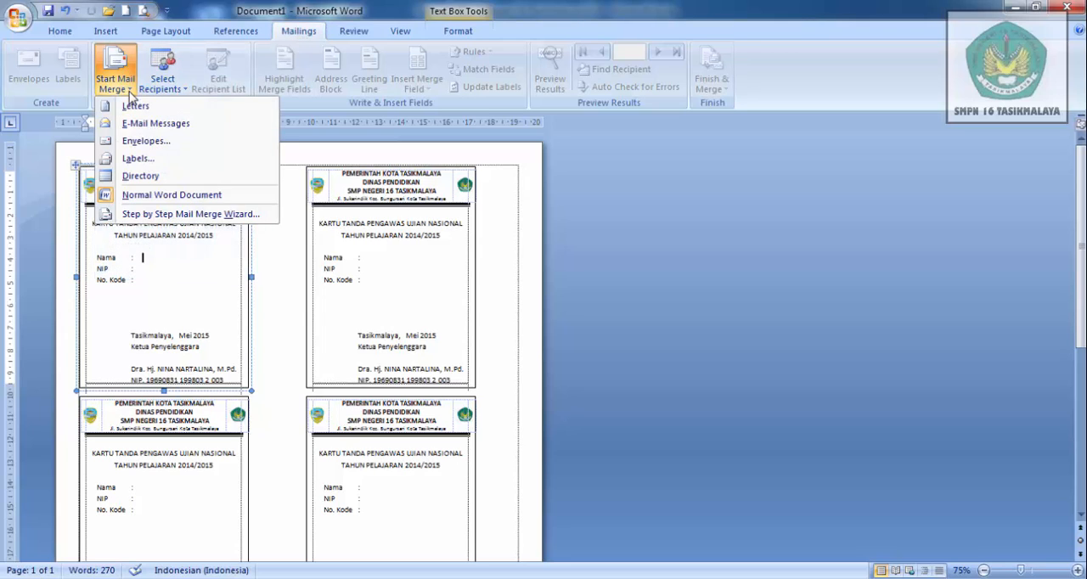
left_click(178, 215)
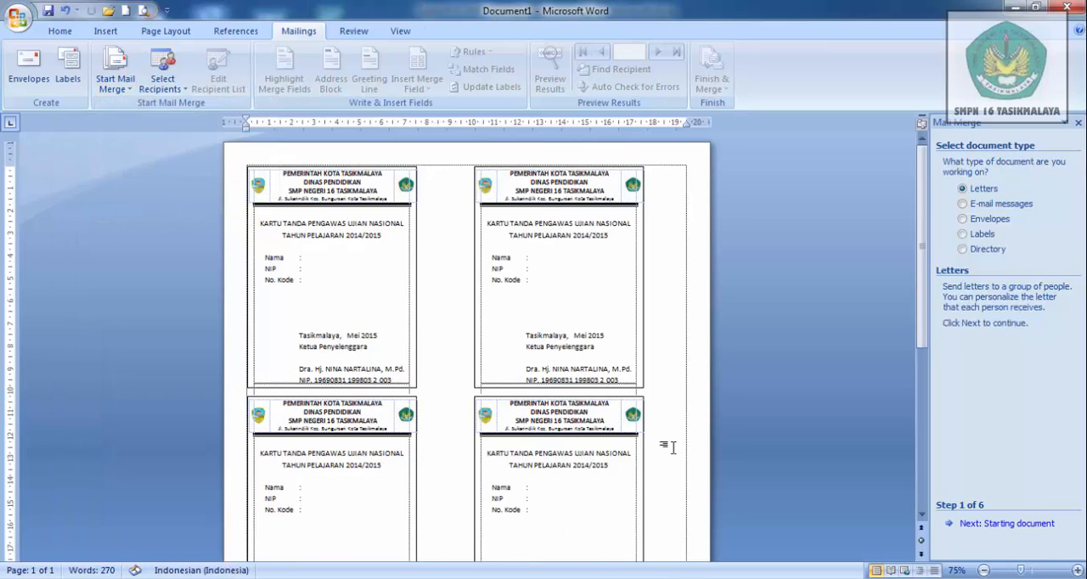
left_click(990, 524)
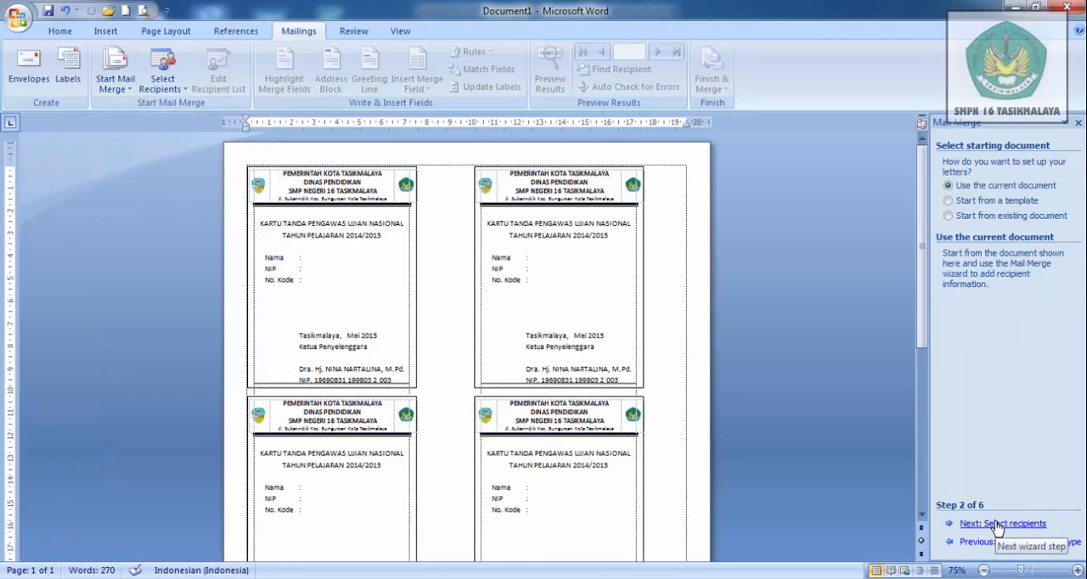
left_click(1017, 524)
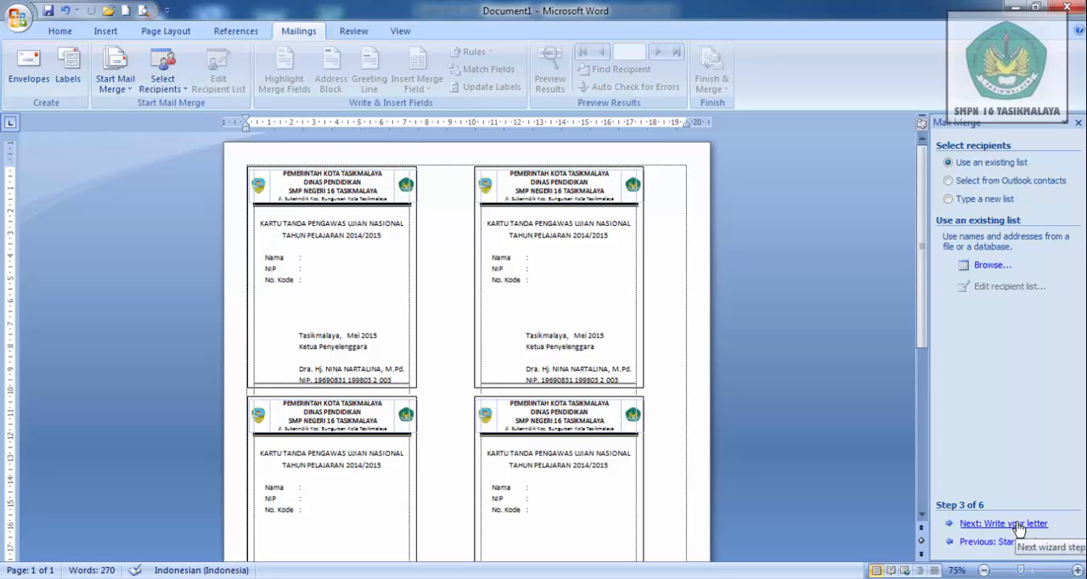
- Browse for an existing recipient list and go to the smp16\kurikulum folder on Local Disk (E:)
left_click(990, 268)
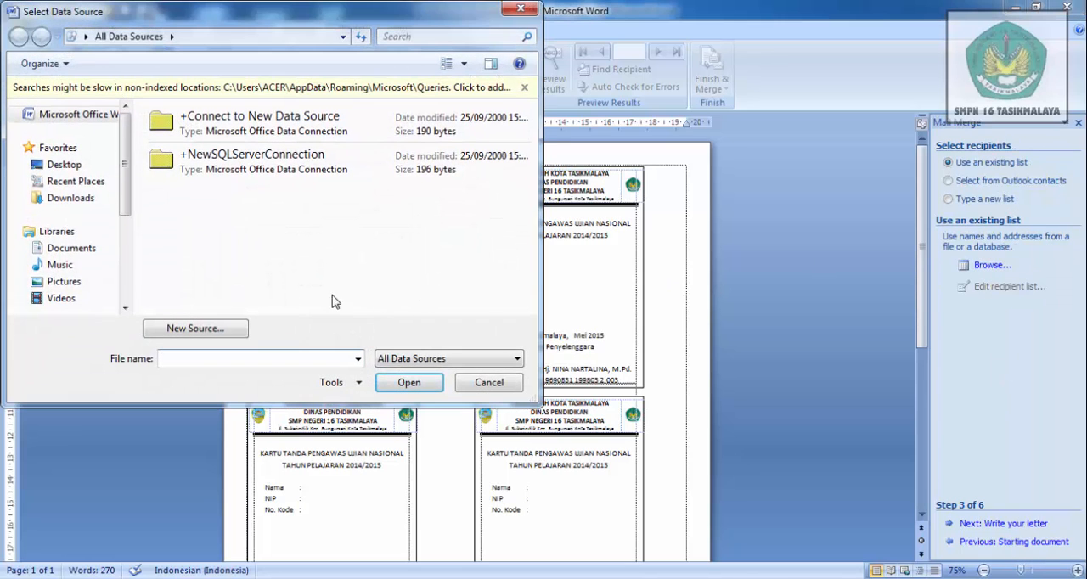
left_click(125, 311)
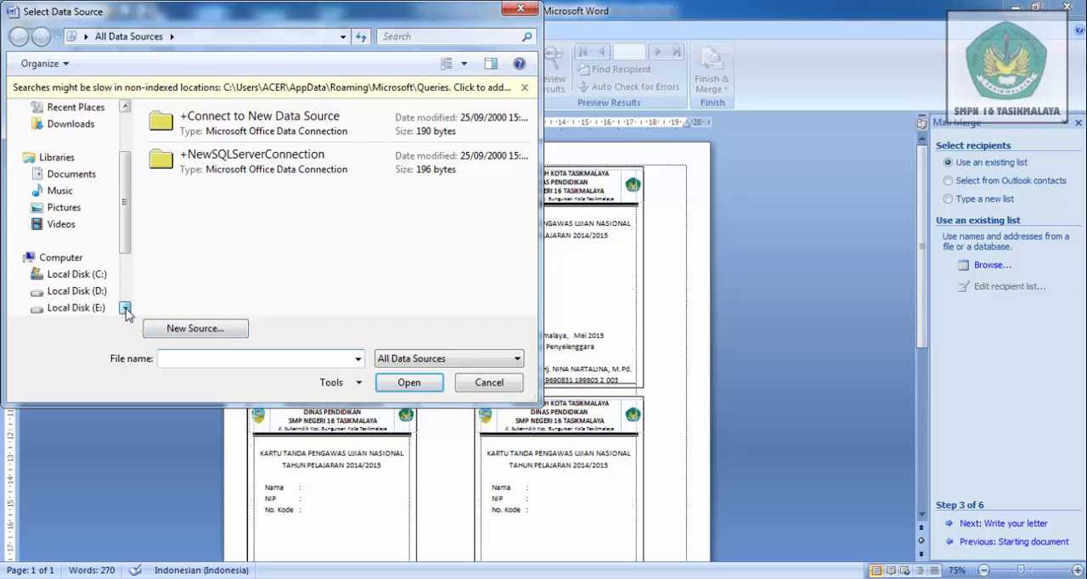
left_click(125, 311)
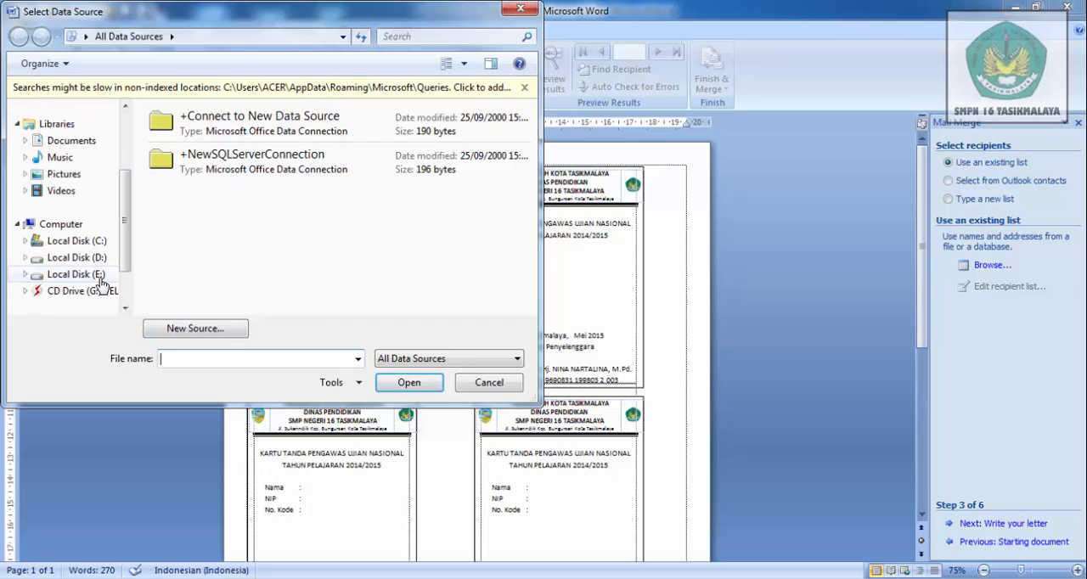
left_click(101, 275)
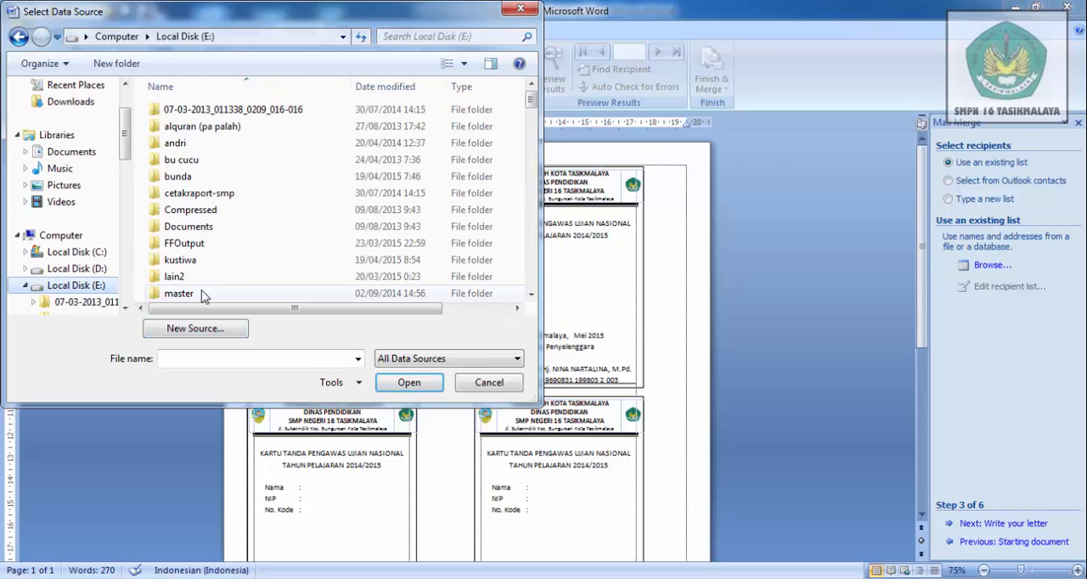
left_click(531, 294)
left_click_drag(531, 294, 531, 294)
double_click(214, 179)
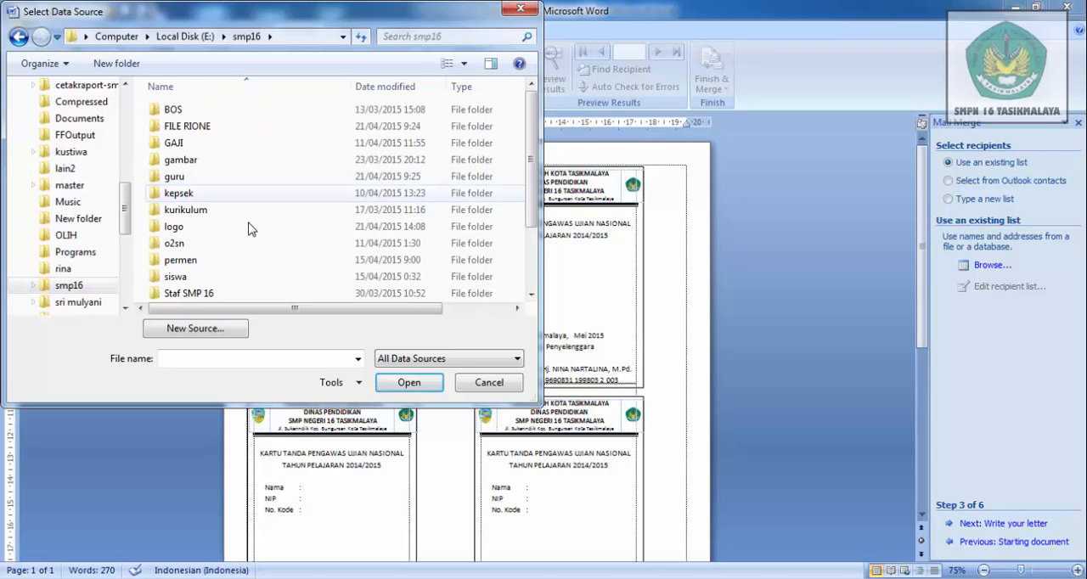
left_click(217, 214)
double_click(217, 214)
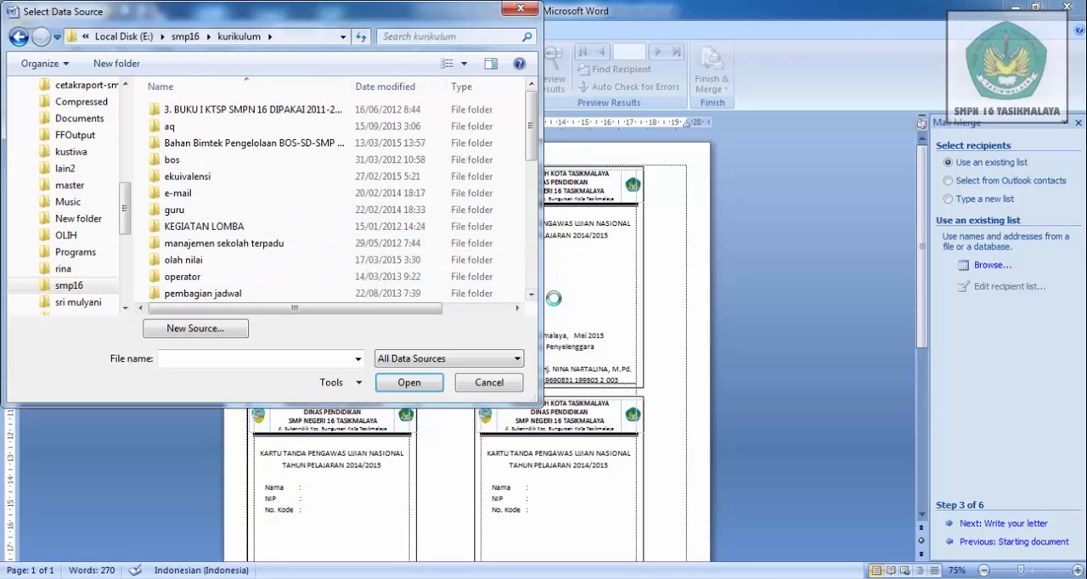
- Load Daftar PTK SMP Negeri 16 Tasikmalaya 2015 from un 2014-2015\kartu, using table PTK$ with column headers and all listed recipients
left_click_drag(532, 295, 533, 296)
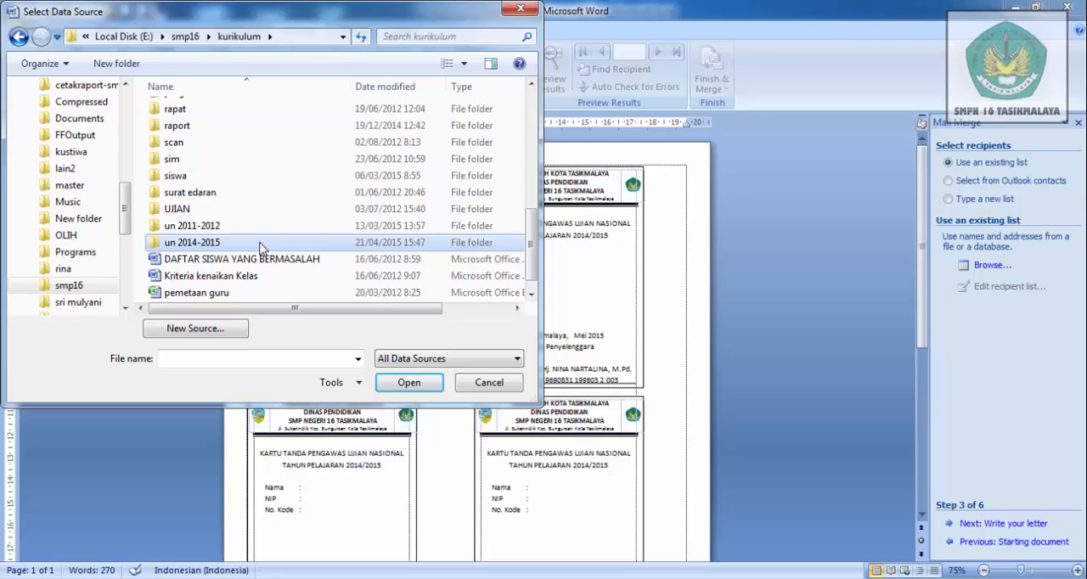
double_click(194, 242)
double_click(207, 176)
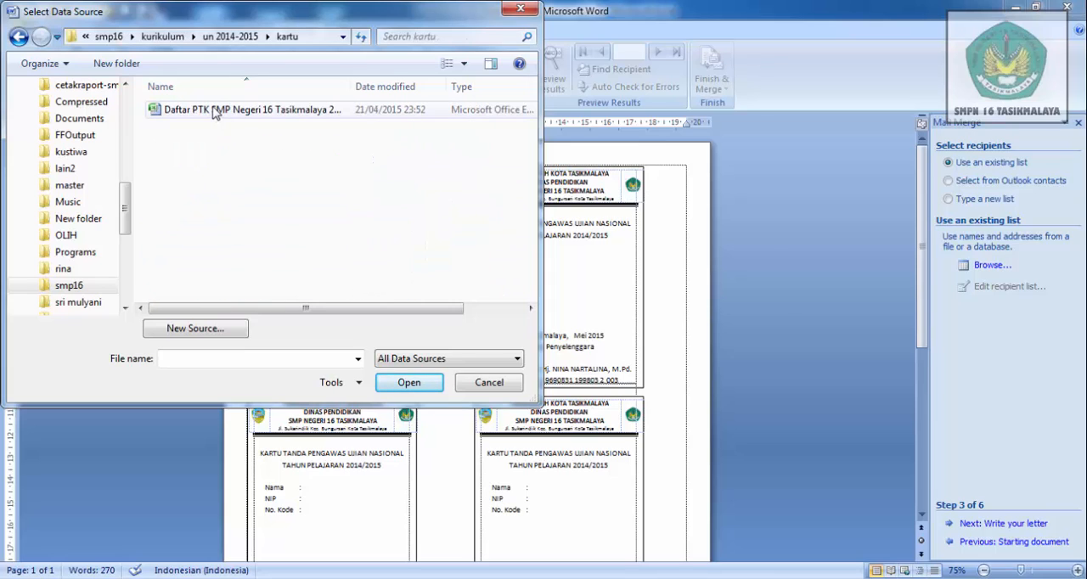
double_click(215, 112)
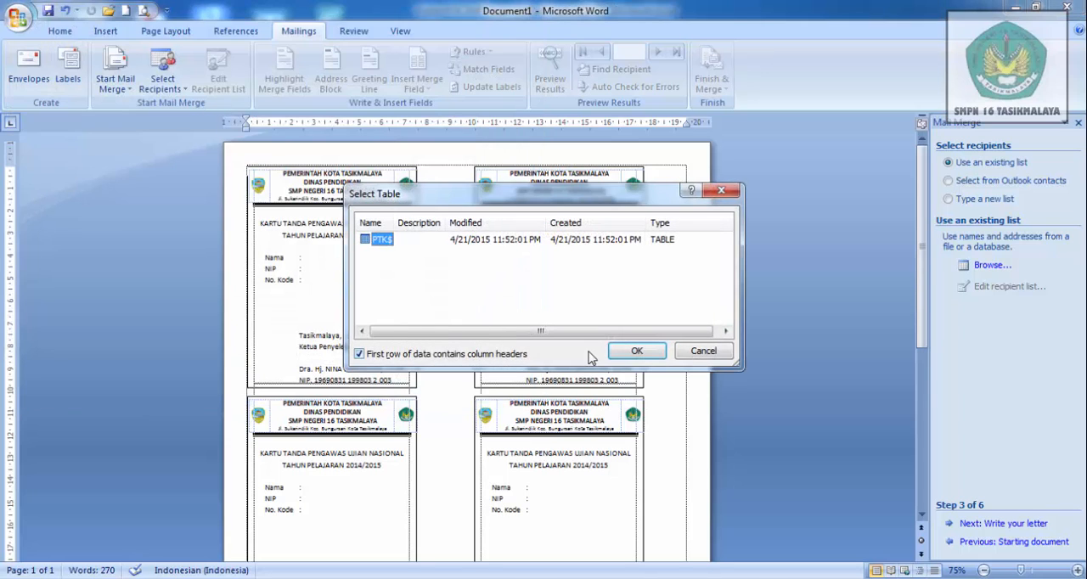
left_click(636, 352)
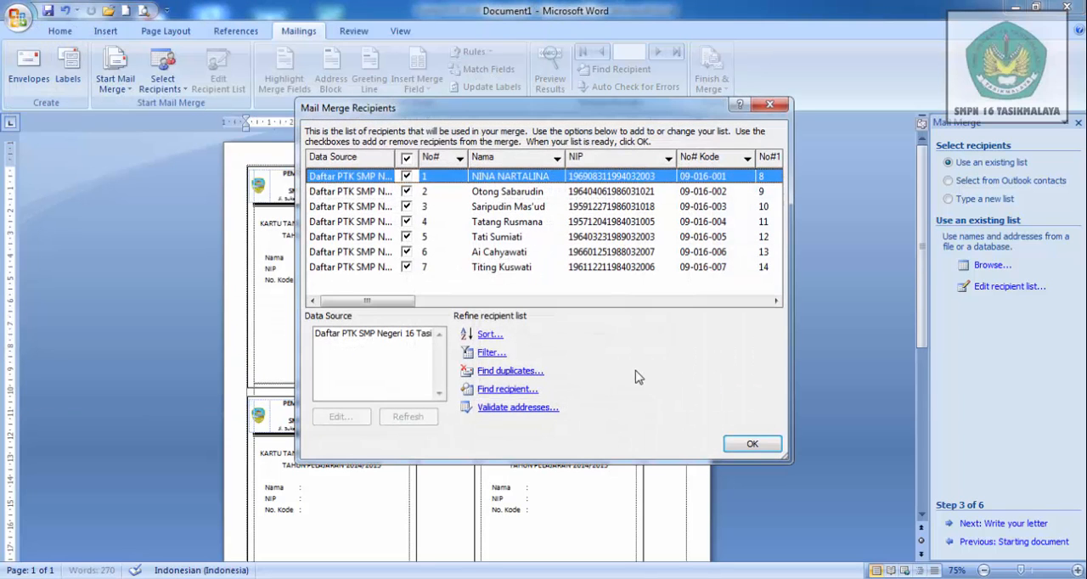
left_click(757, 444)
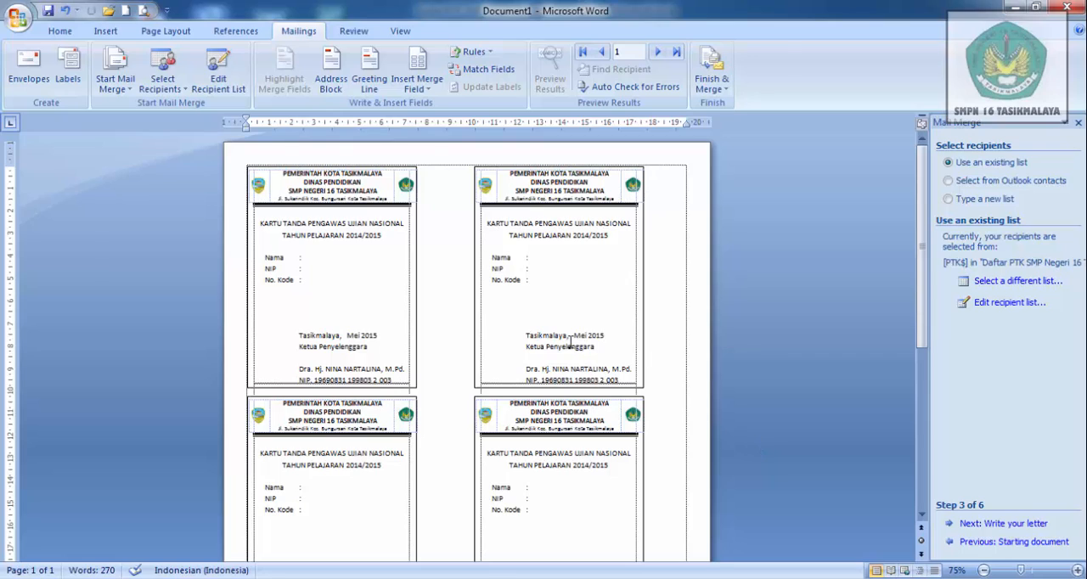
- Insert the merge fields Nama, NIP and No_Kode on the matching lines of the first card
left_click(314, 258)
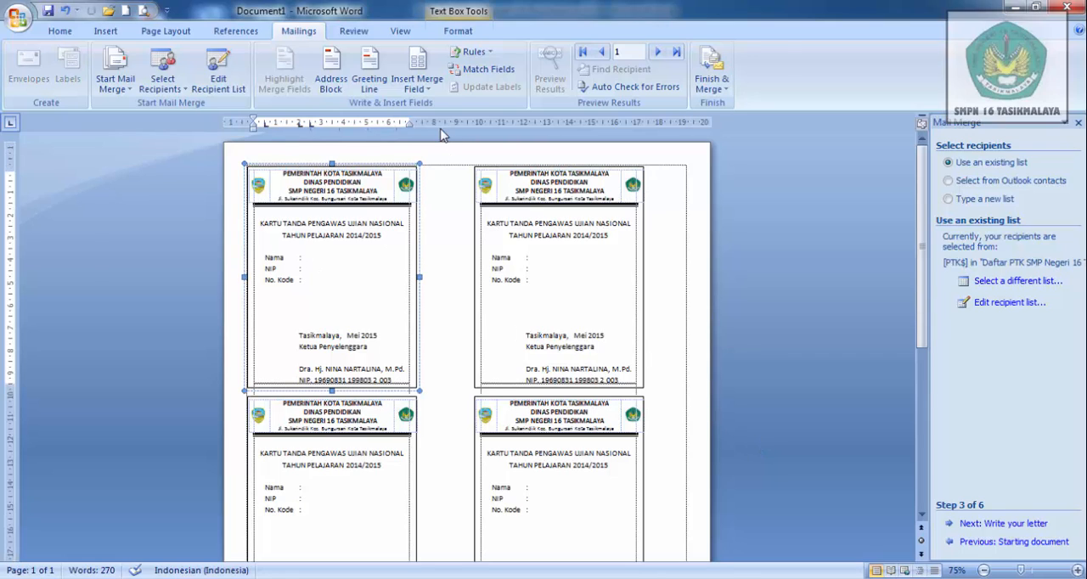
left_click(426, 90)
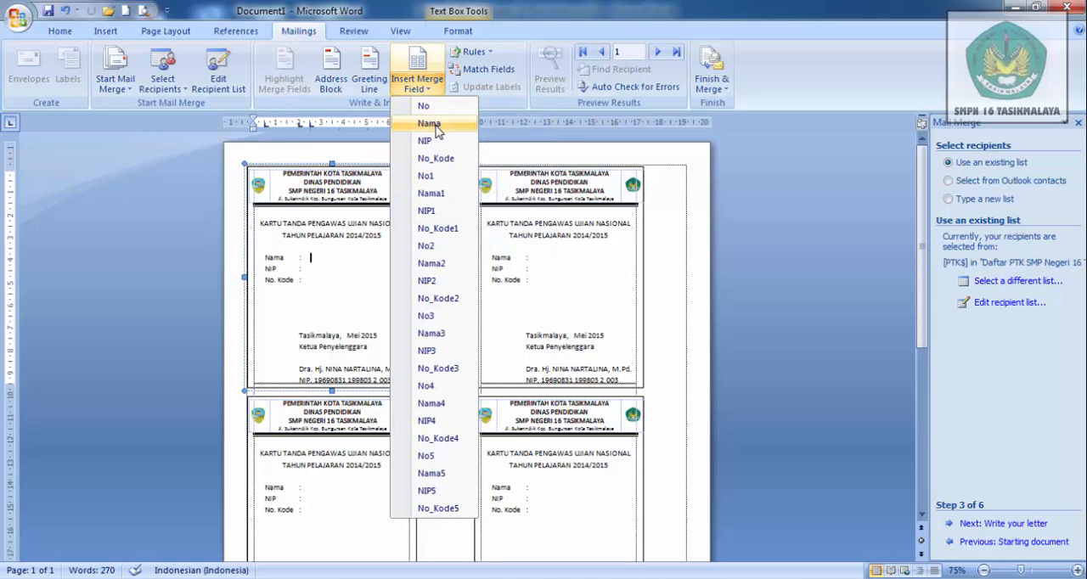
left_click(431, 124)
left_click(323, 269)
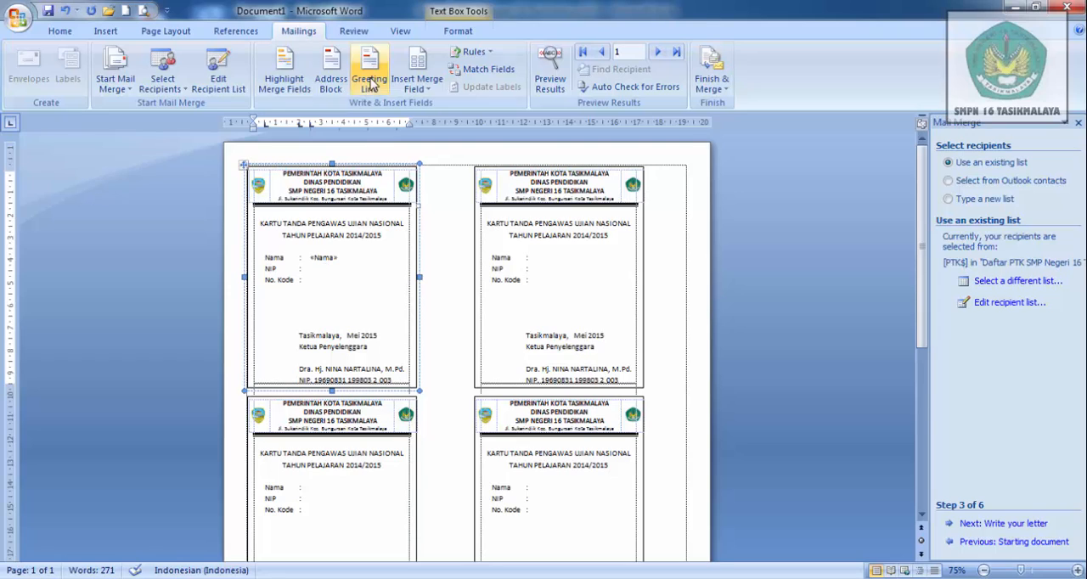
left_click(417, 85)
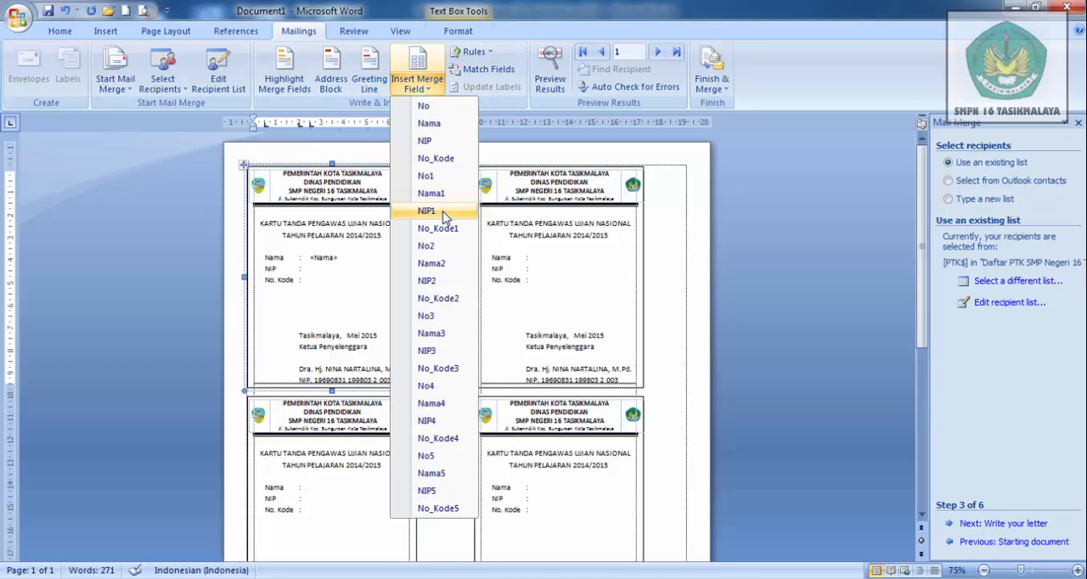
left_click(438, 144)
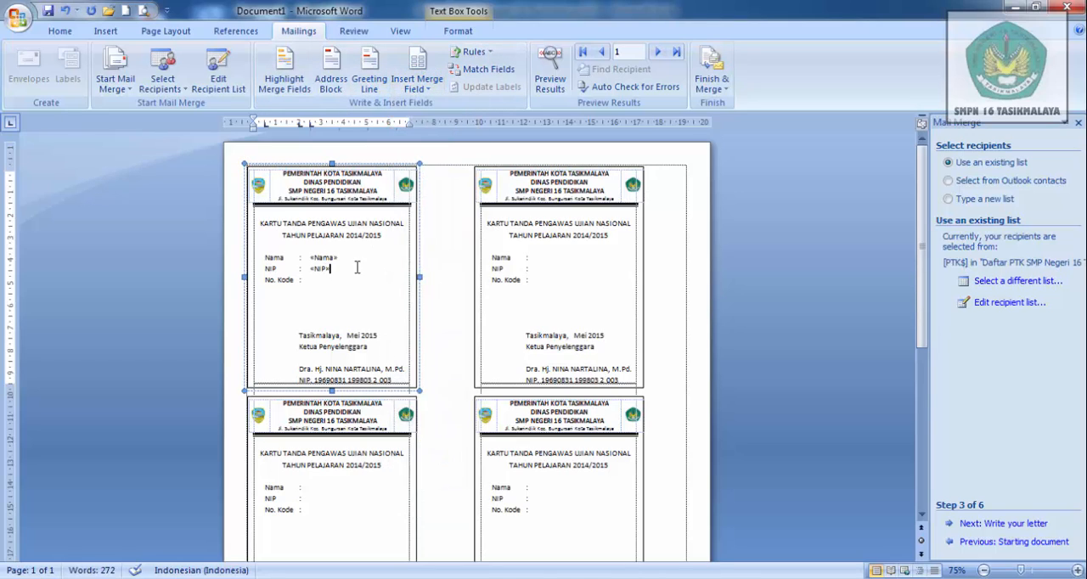
left_click(429, 86)
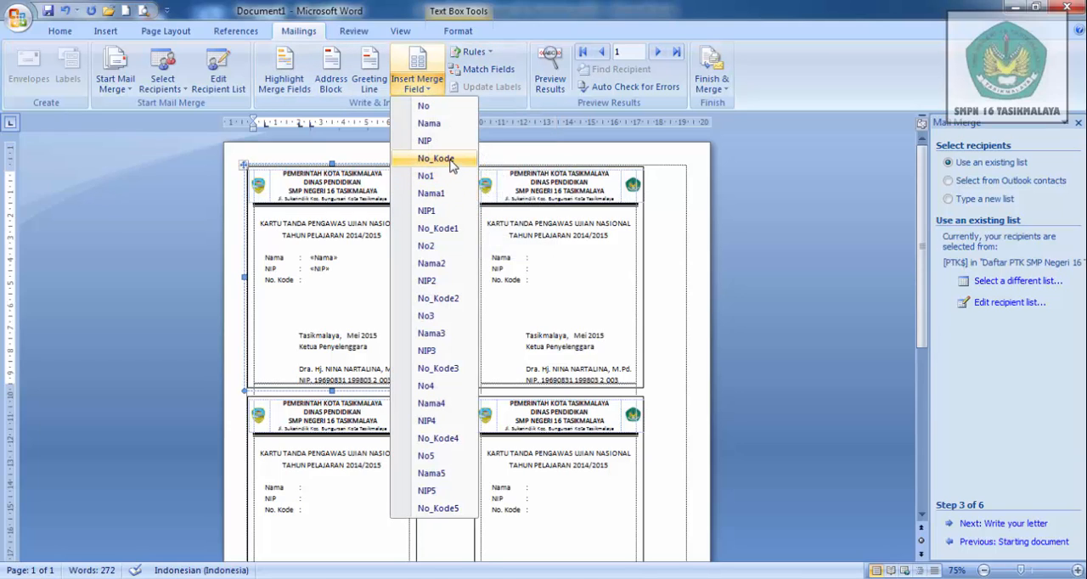
left_click(451, 160)
- Fill the second card's Nama, NIP and No. Kode lines with the merge fields Nama1, NIP1 and No_Kode1
left_click(551, 264)
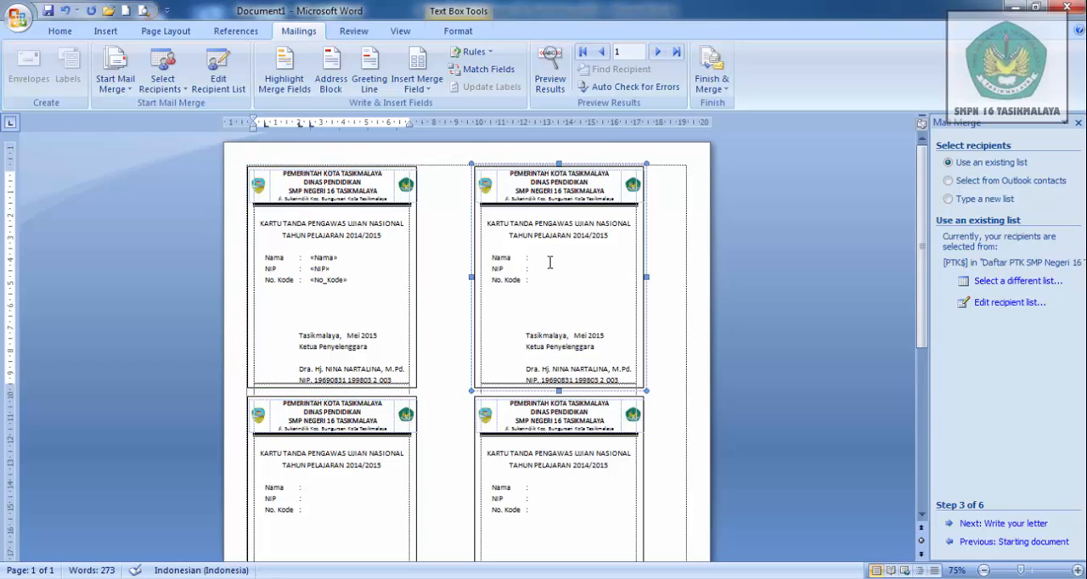
left_click(431, 94)
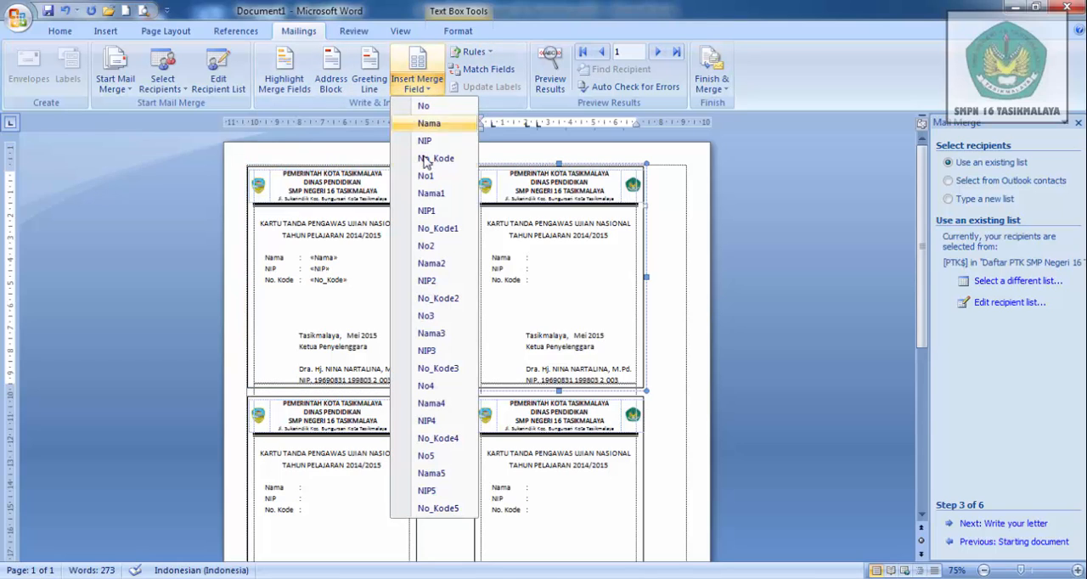
left_click(443, 197)
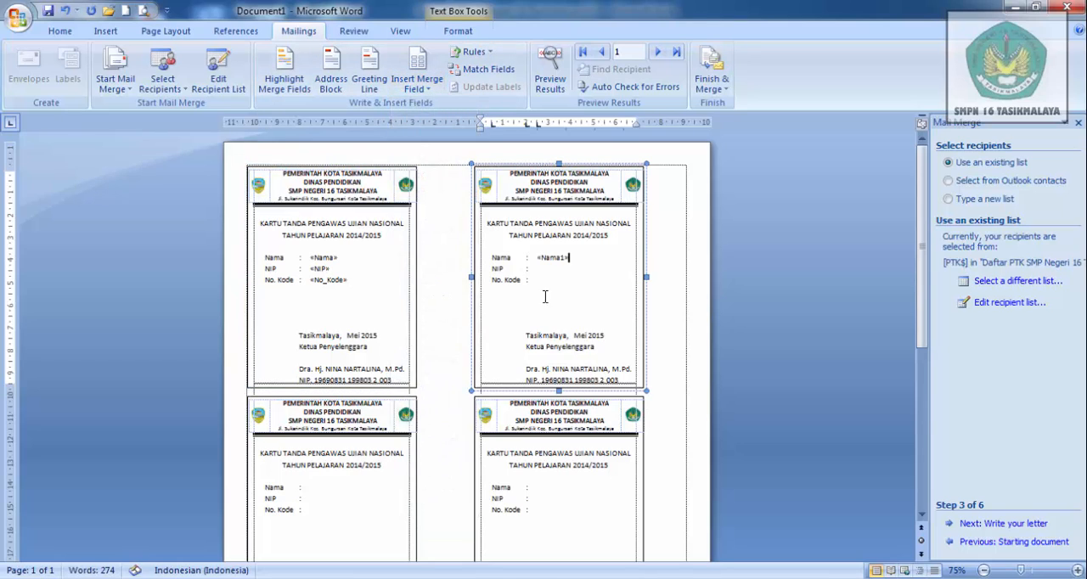
left_click(422, 88)
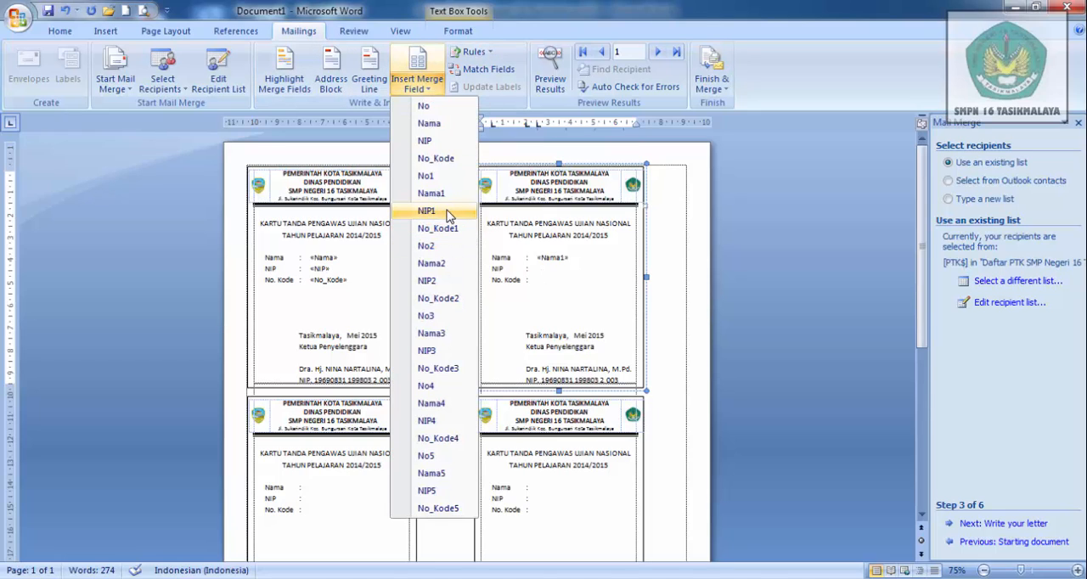
left_click(449, 214)
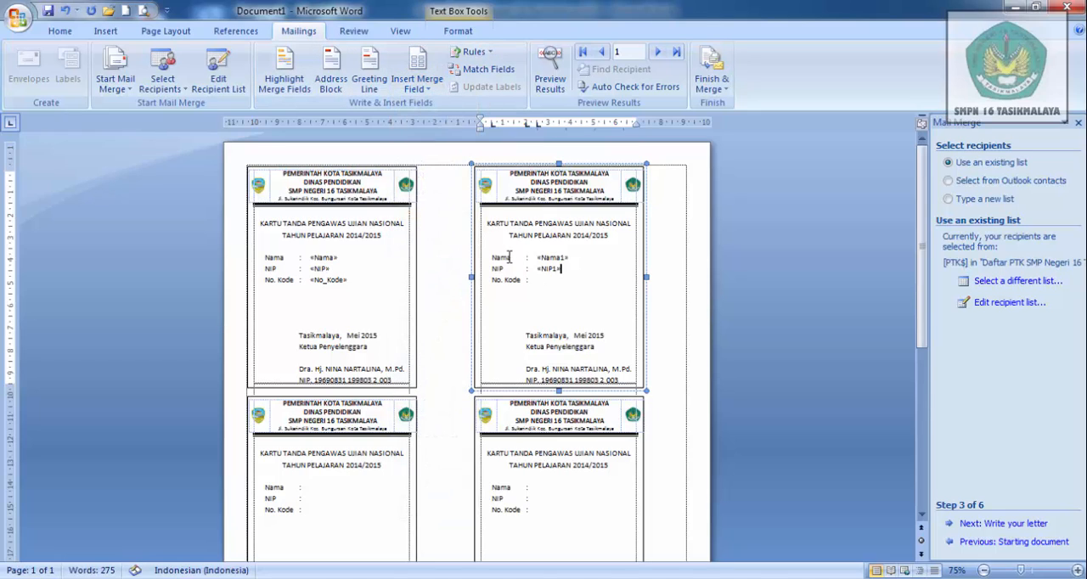
left_click(422, 86)
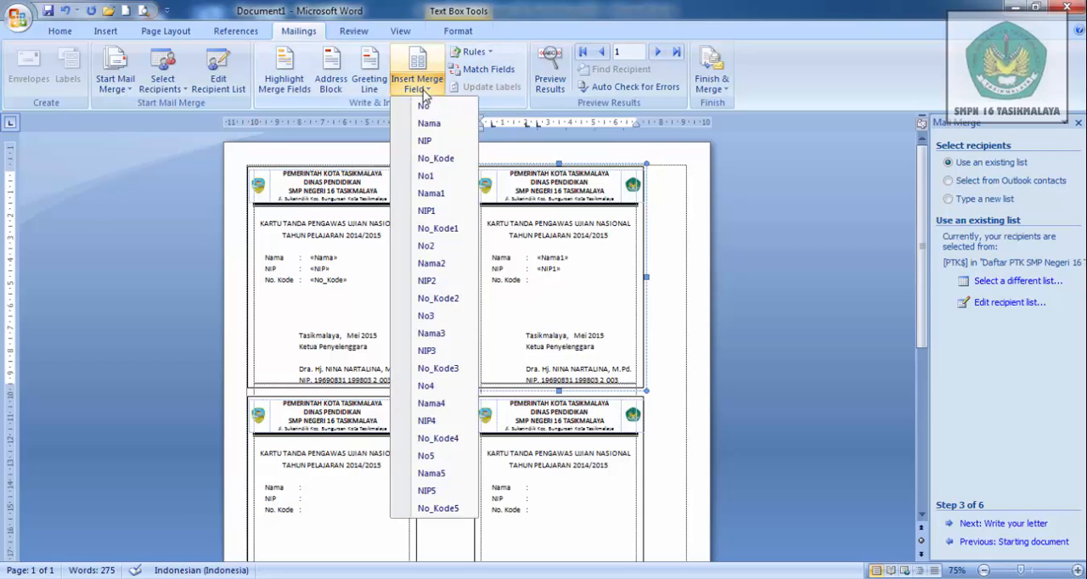
left_click(448, 228)
- Fill the third card, first in the second row, with the merge fields Nama2, NIP2 and No_Kode2
left_click(314, 488)
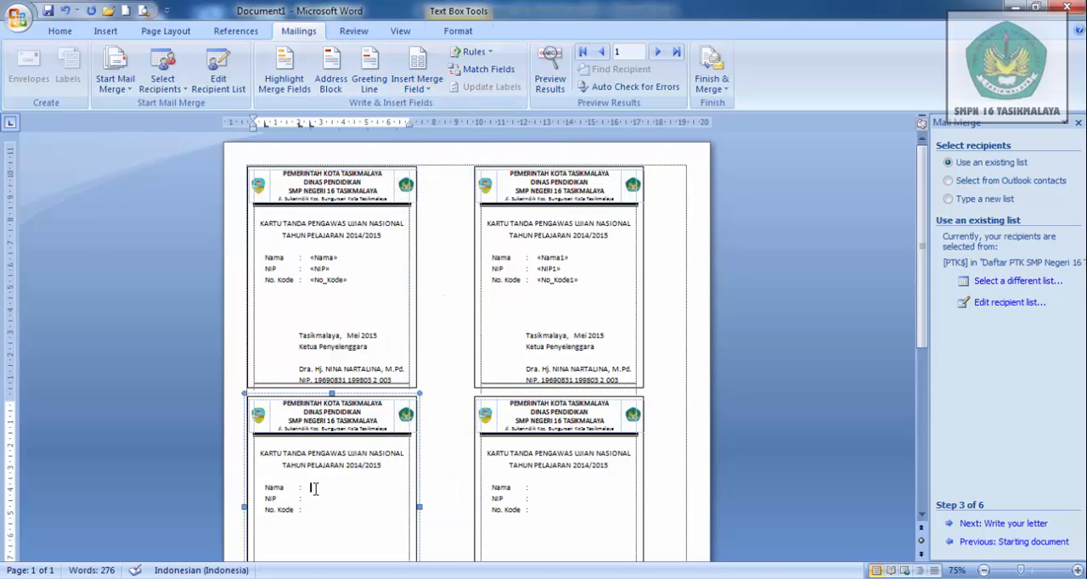
left_click(421, 85)
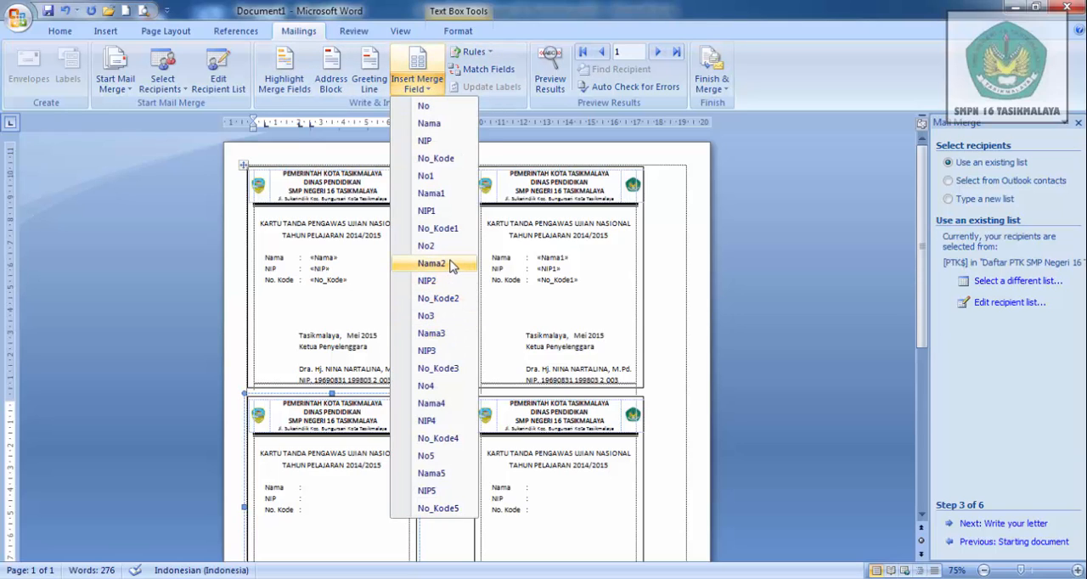
left_click(449, 263)
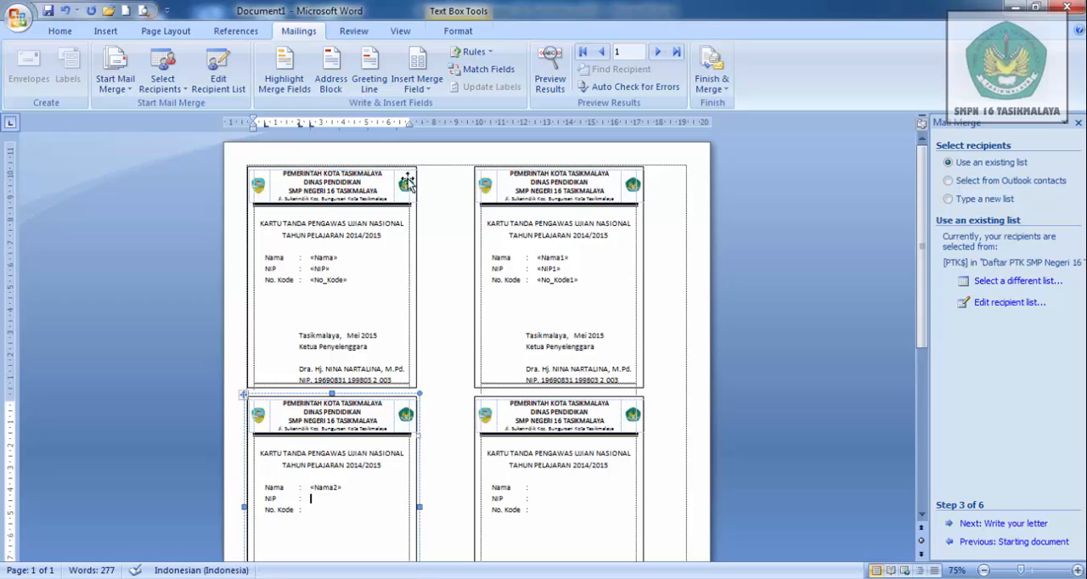
left_click(418, 83)
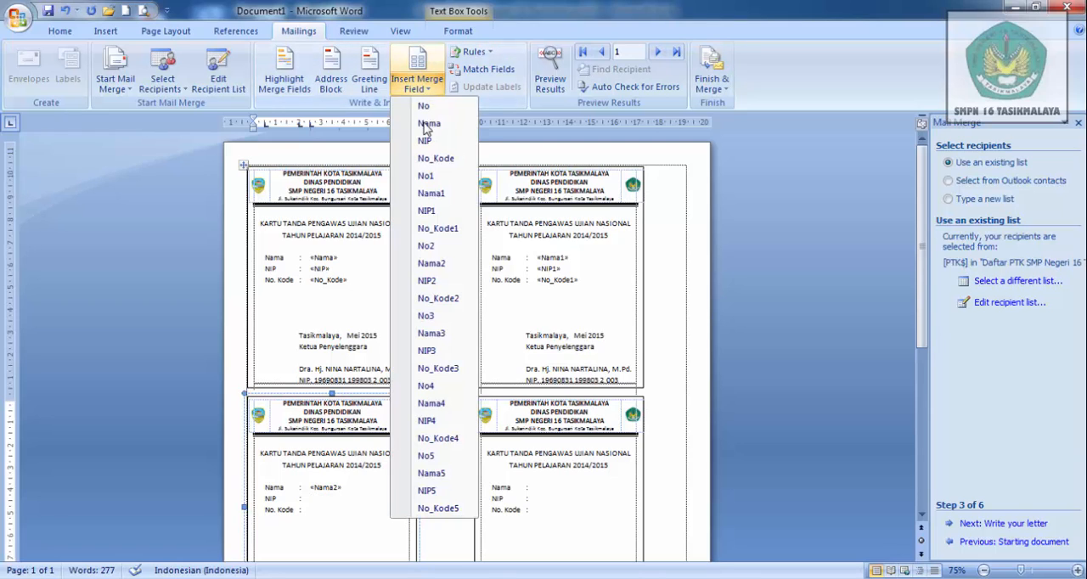
left_click(453, 285)
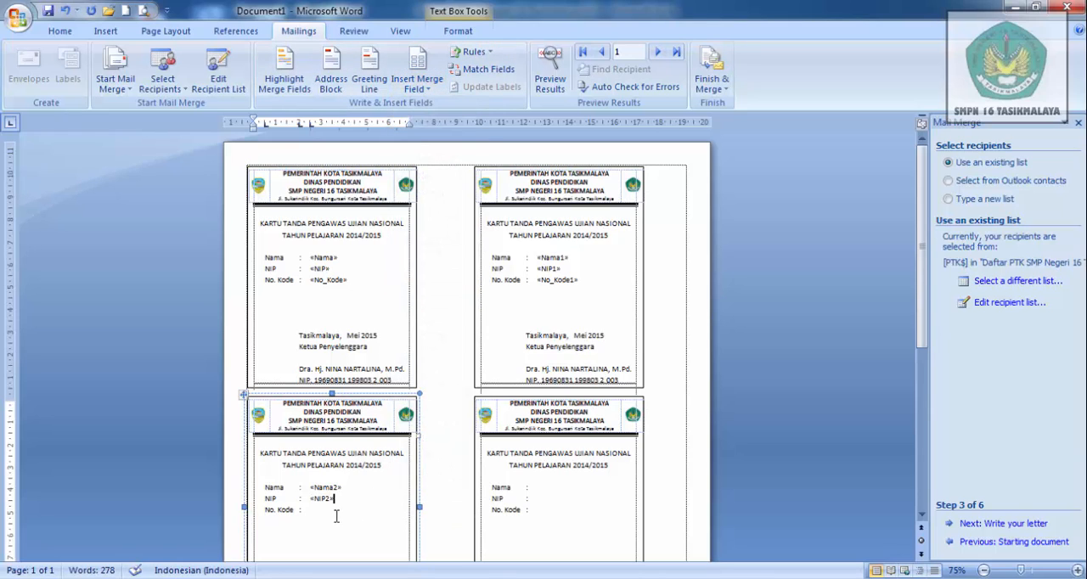
left_click(414, 250)
left_click(417, 82)
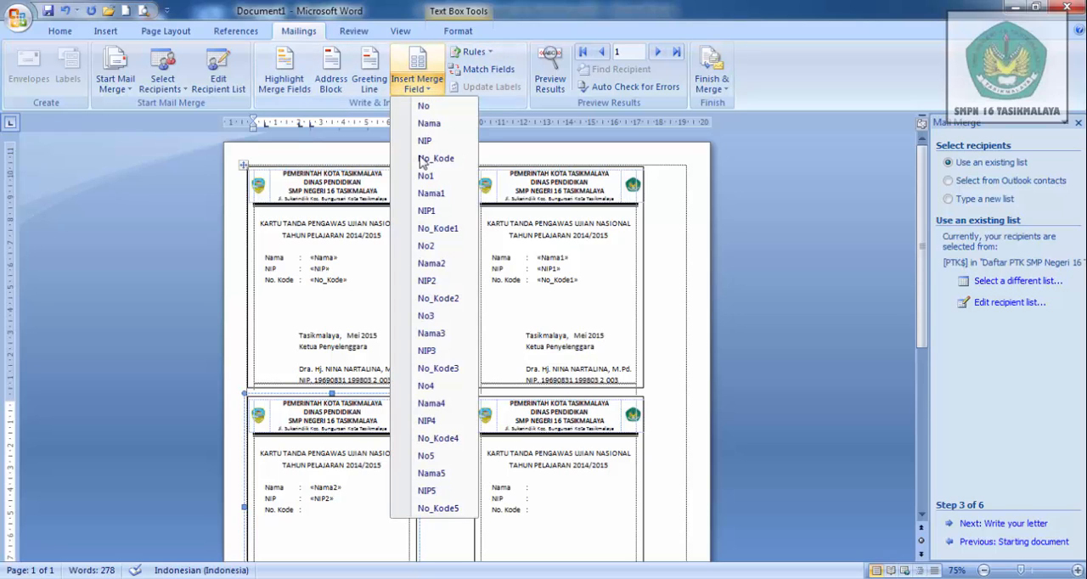
left_click(438, 299)
- Fill the fourth card, second in the second row, with the merge fields Nama3, NIP3 and No_Kode3
left_click(559, 488)
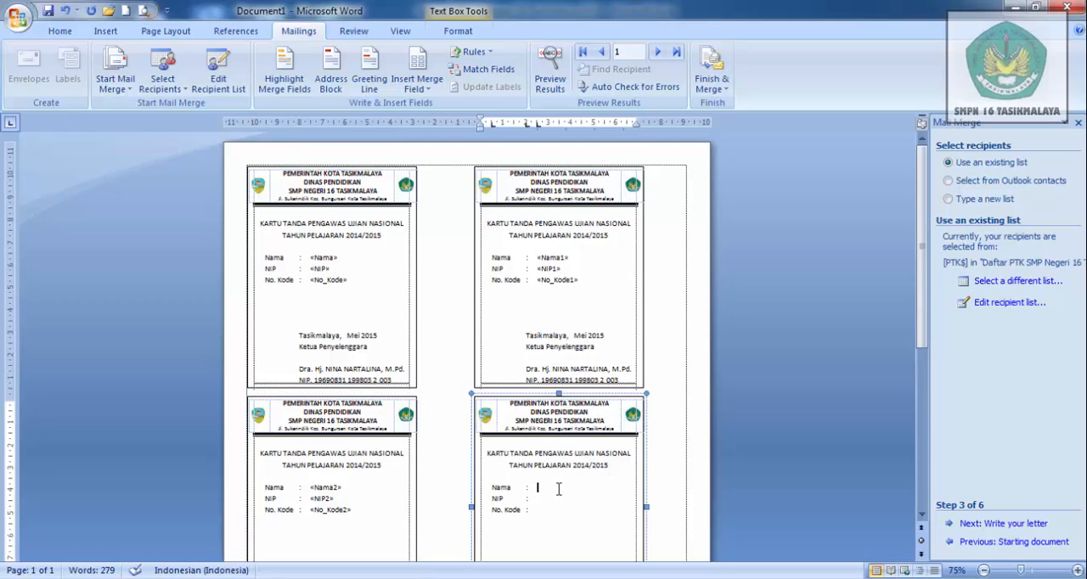
left_click(430, 91)
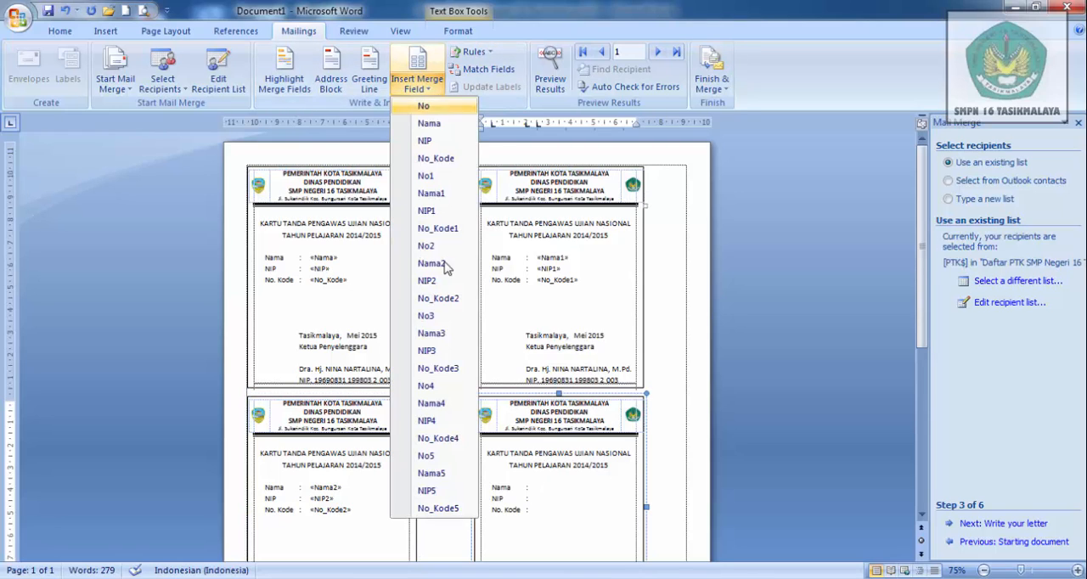
left_click(437, 325)
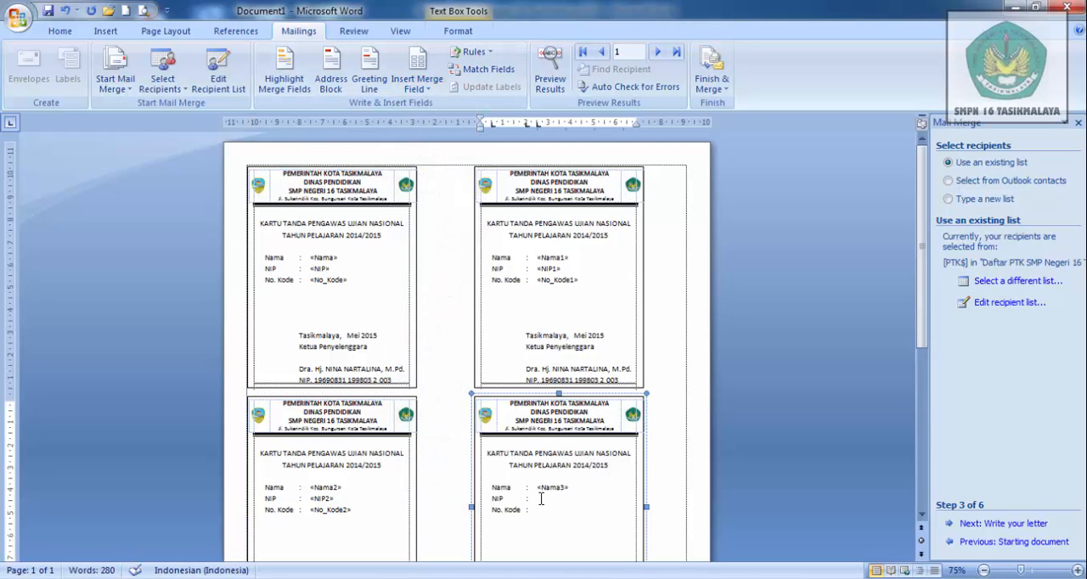
left_click(425, 89)
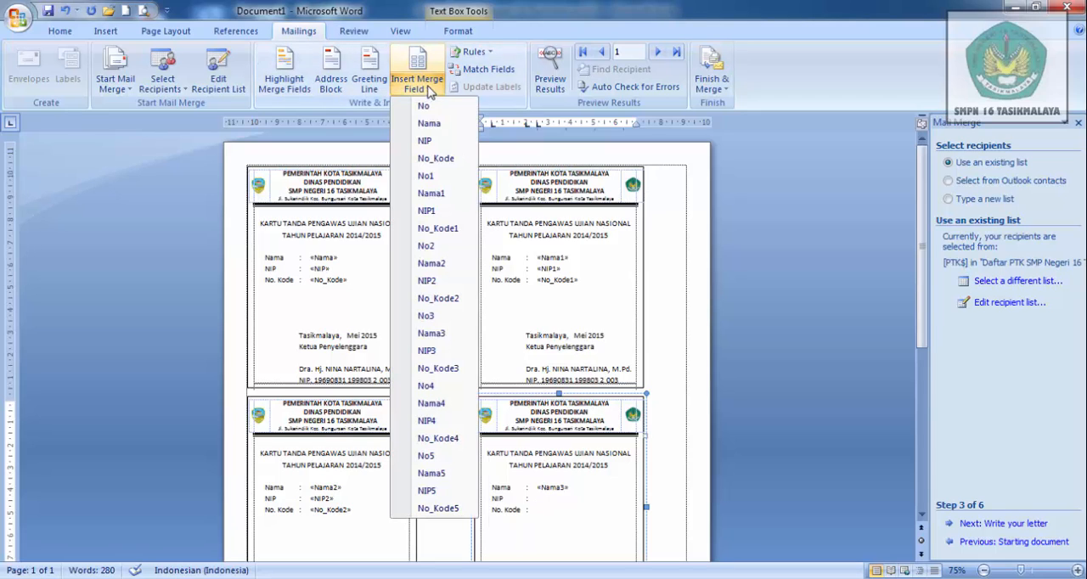
left_click(449, 351)
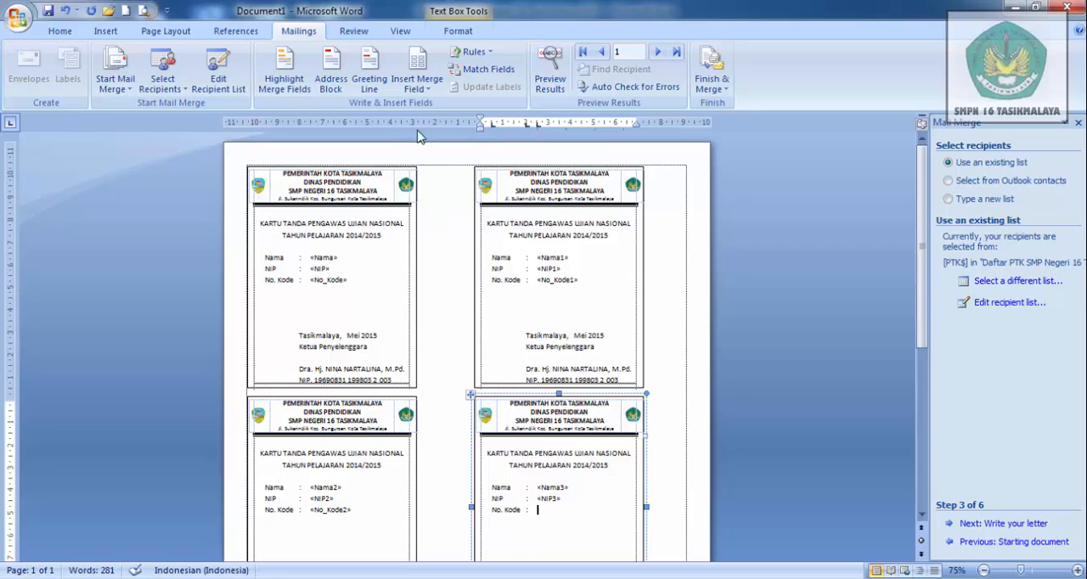
left_click(425, 85)
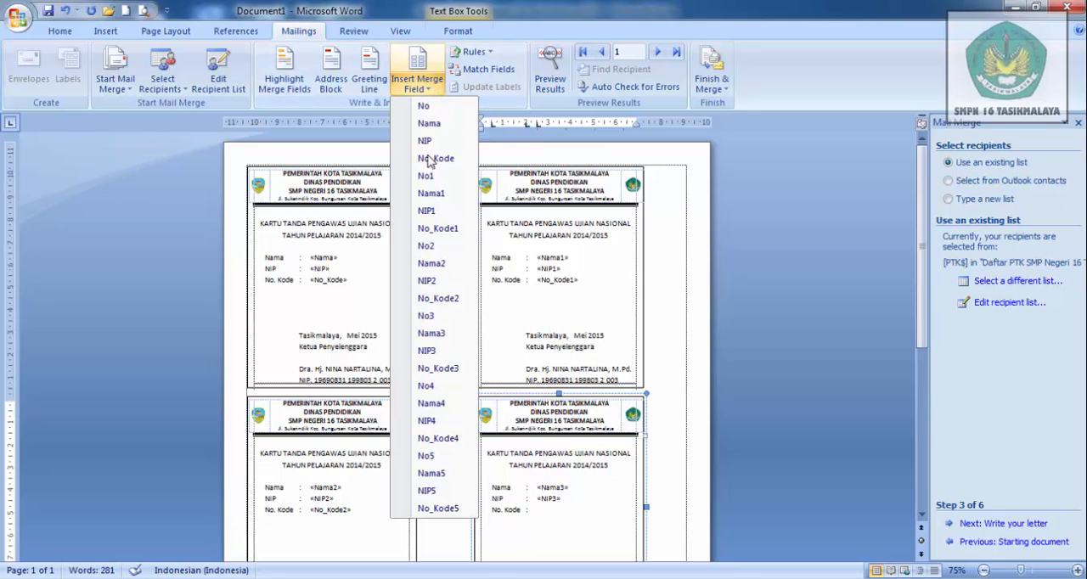
left_click(438, 368)
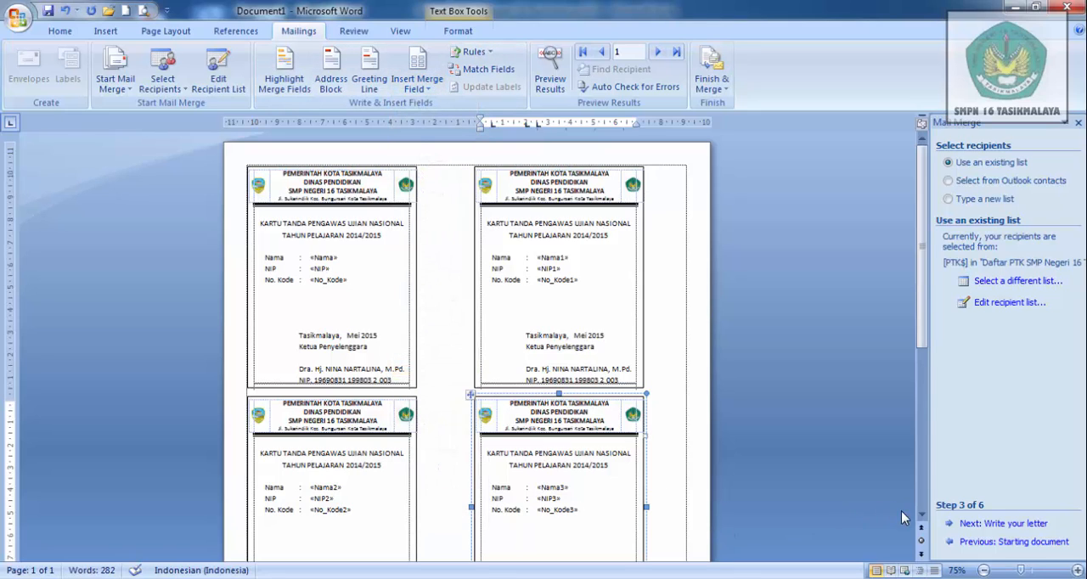
- Fill the fifth card, first in the third row, with the merge fields Nama4, NIP4 and No_Kode4
scroll(923, 516, "down", 1)
scroll(922, 516, "down", 6)
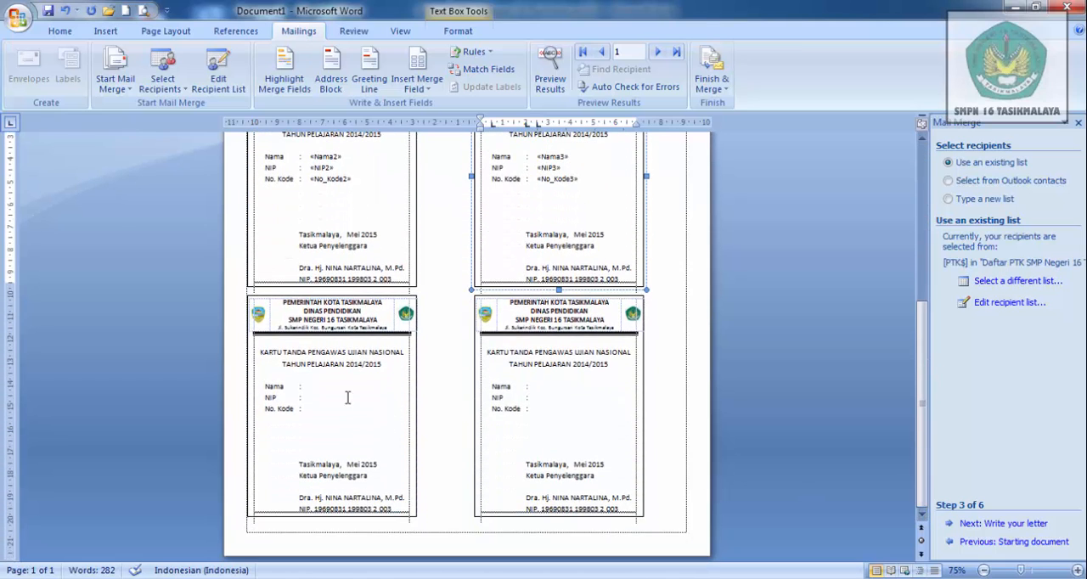
left_click(323, 386)
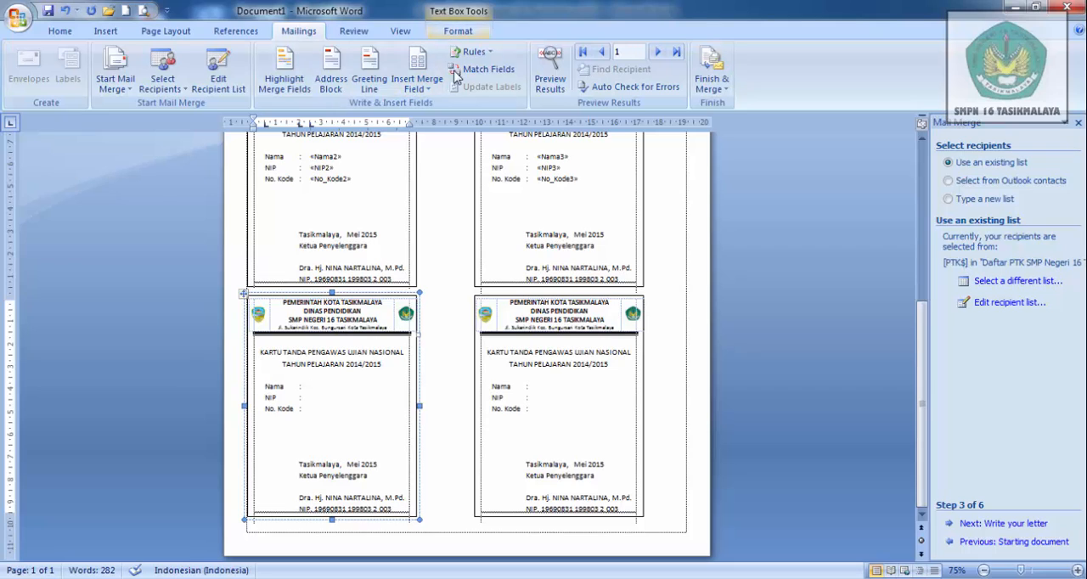
left_click(415, 87)
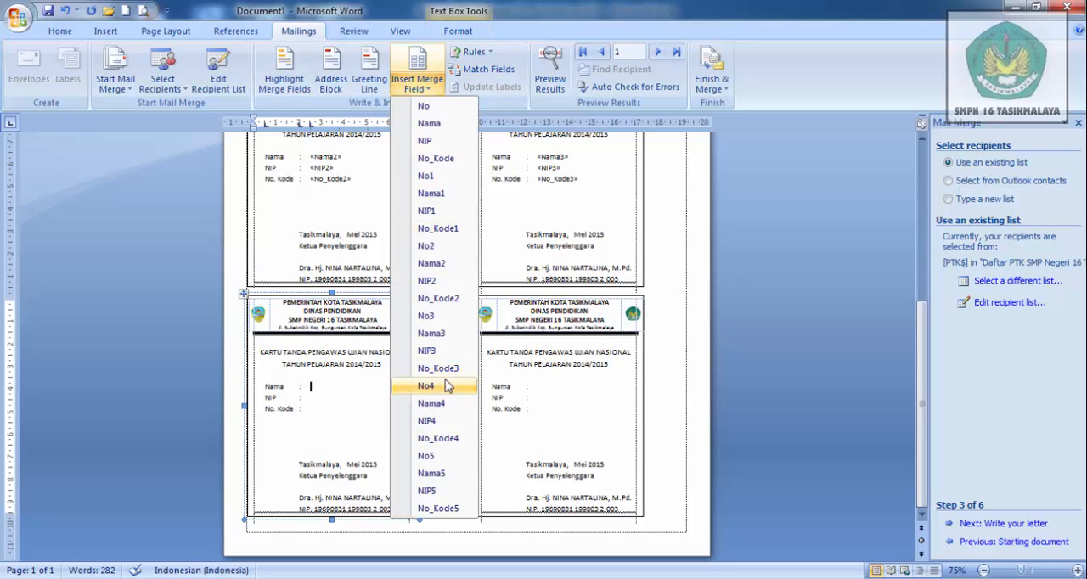
left_click(430, 404)
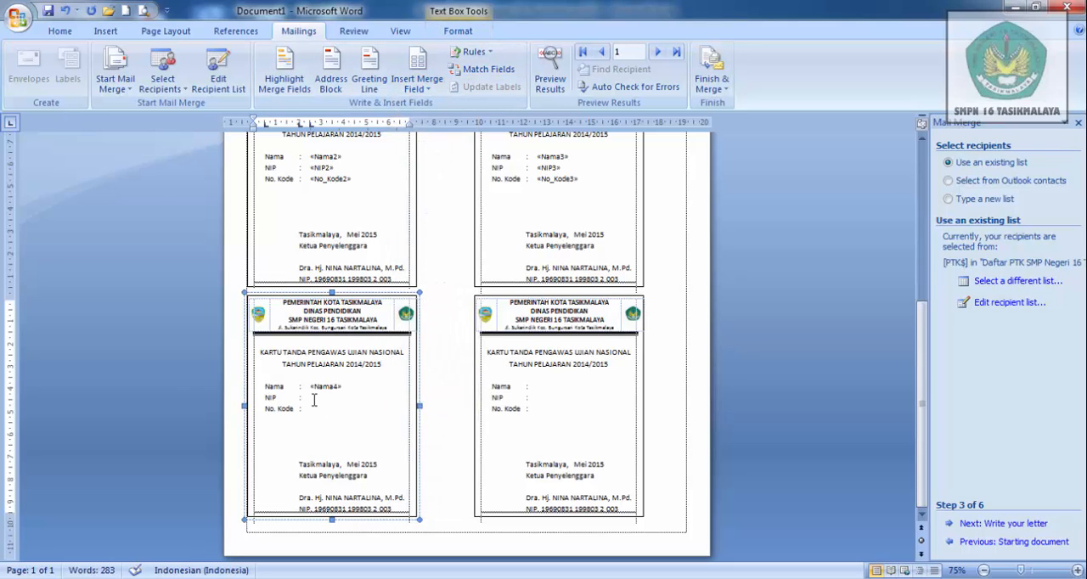
left_click(422, 86)
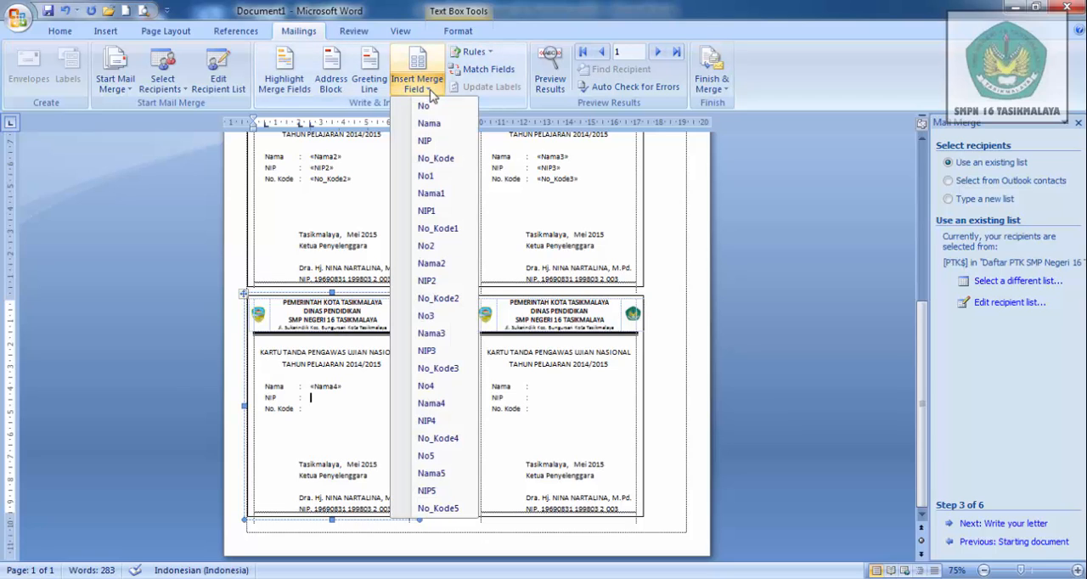
left_click(446, 424)
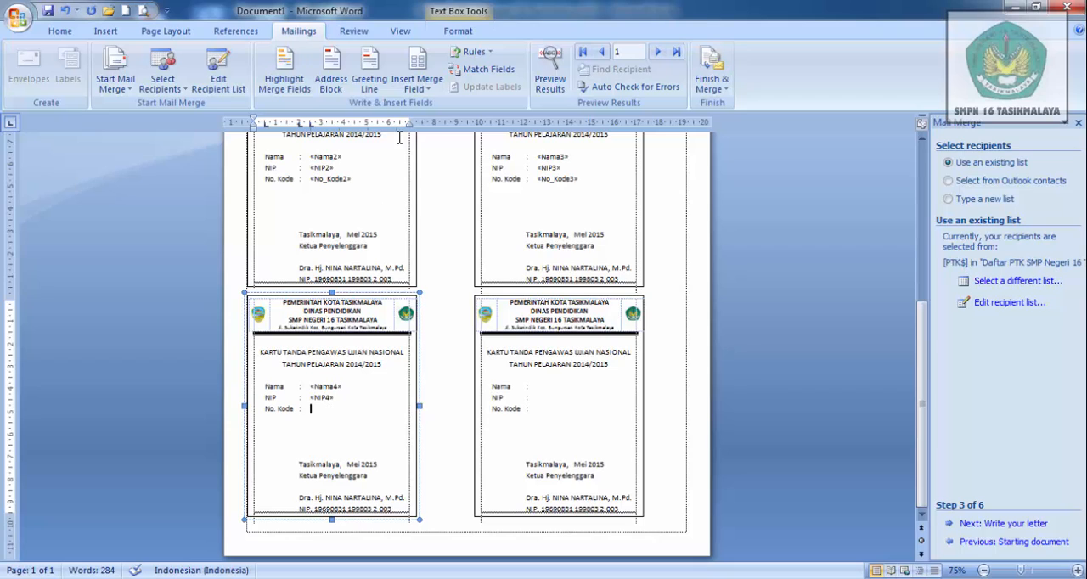
left_click(424, 90)
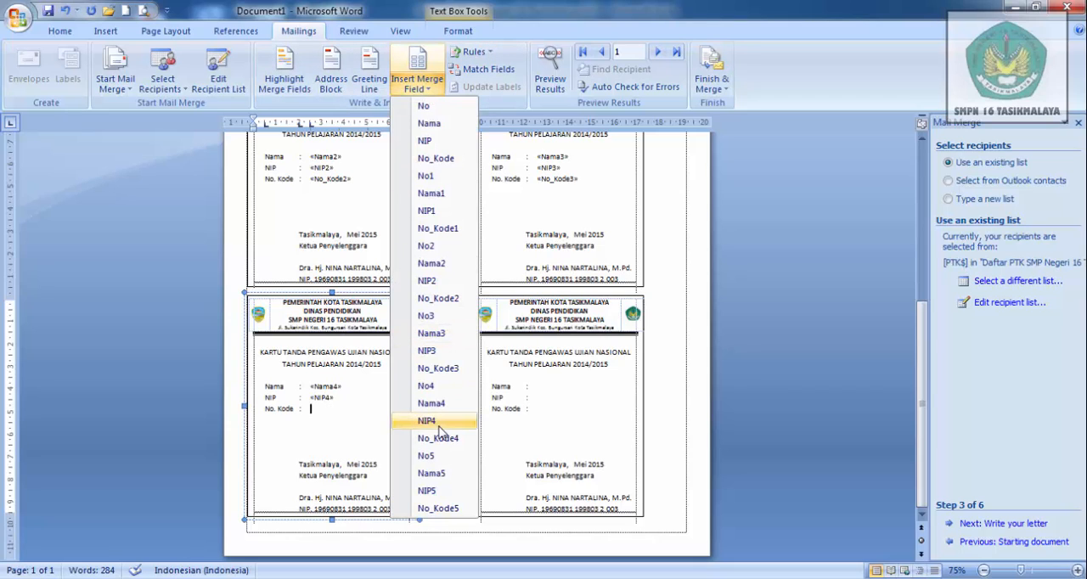
left_click(439, 439)
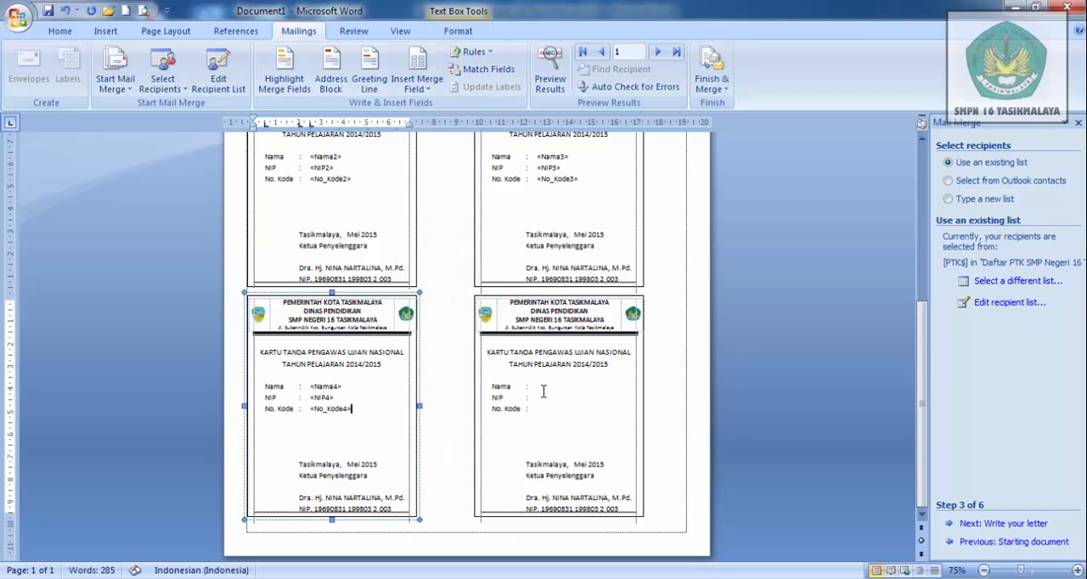
- Fill the sixth card, second in the third row, with the merge fields Nama5, NIP5 and No_Kode5
left_click(553, 386)
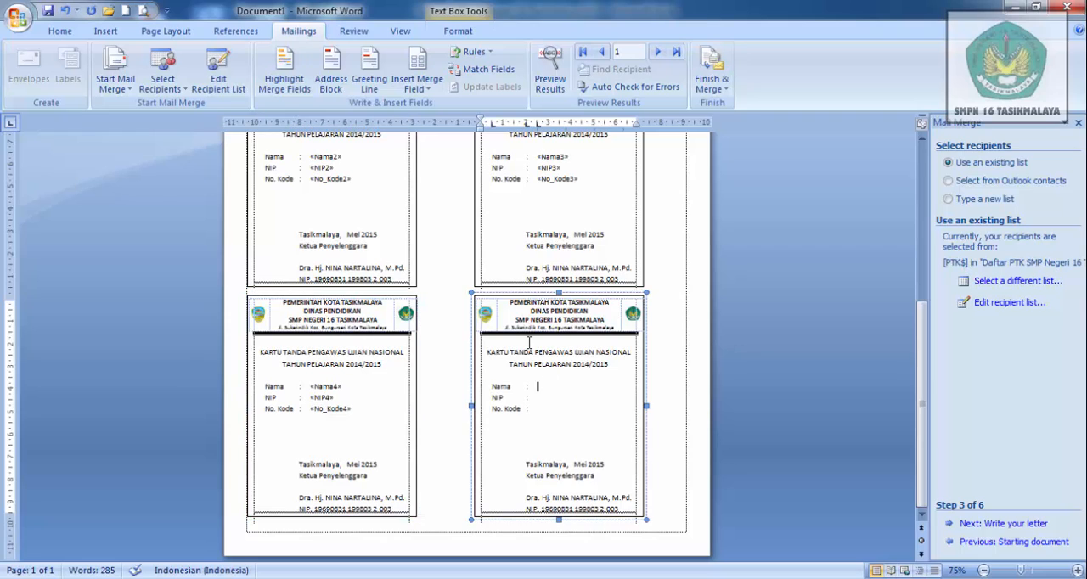
left_click(425, 90)
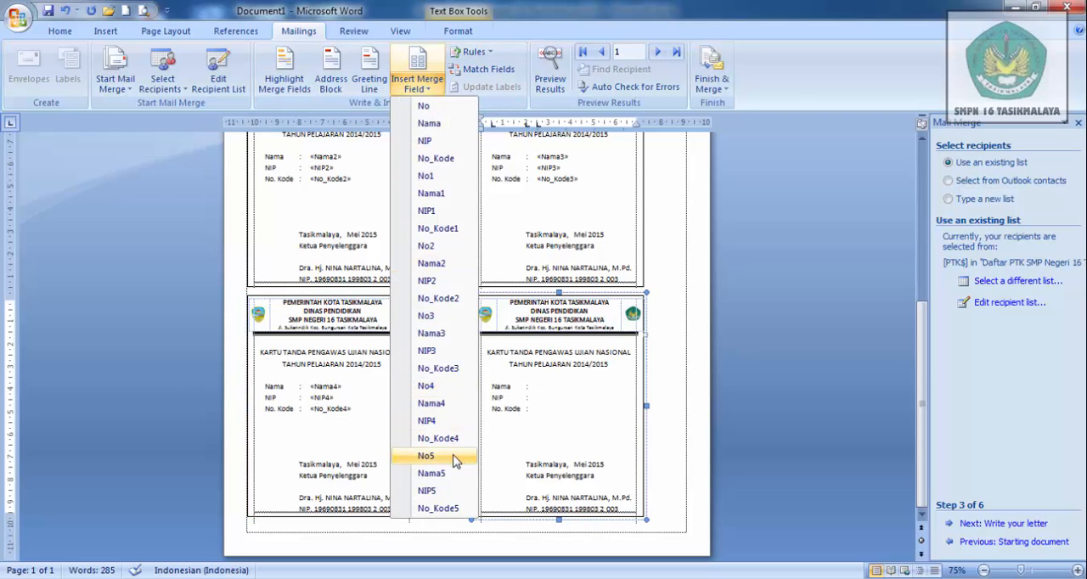
left_click(432, 473)
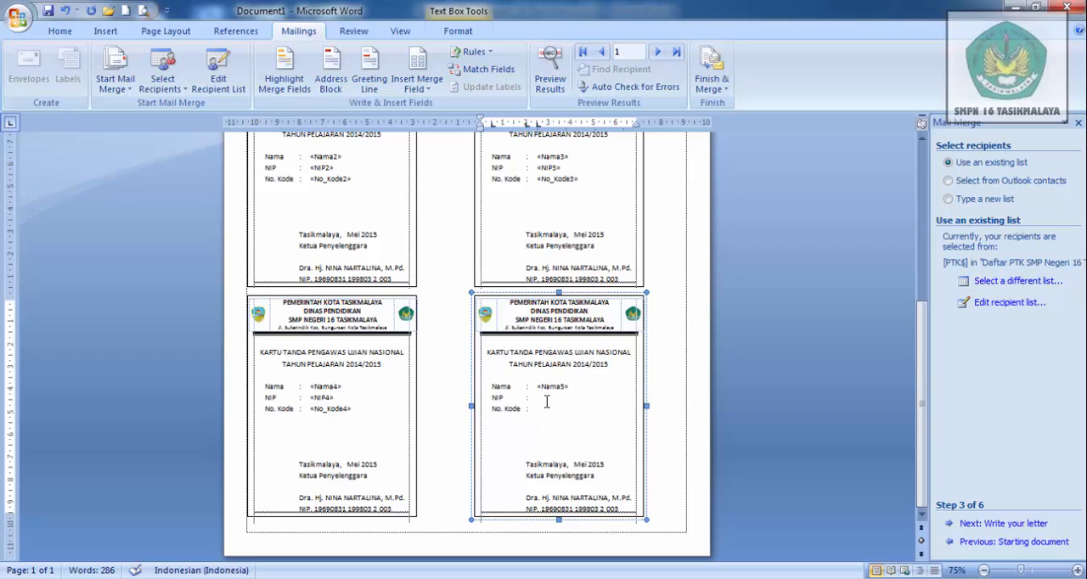
left_click(417, 85)
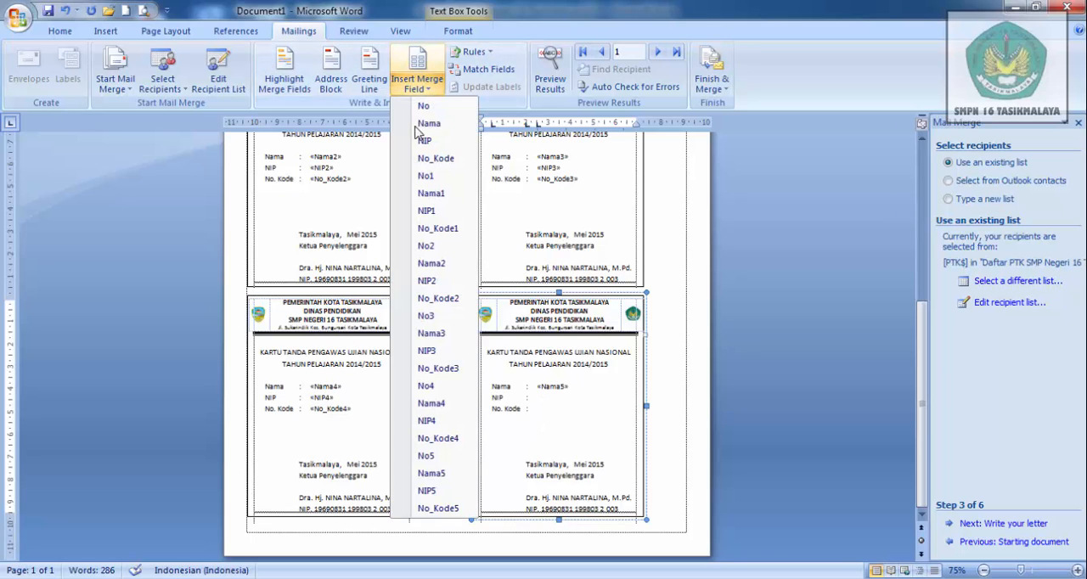
left_click(457, 493)
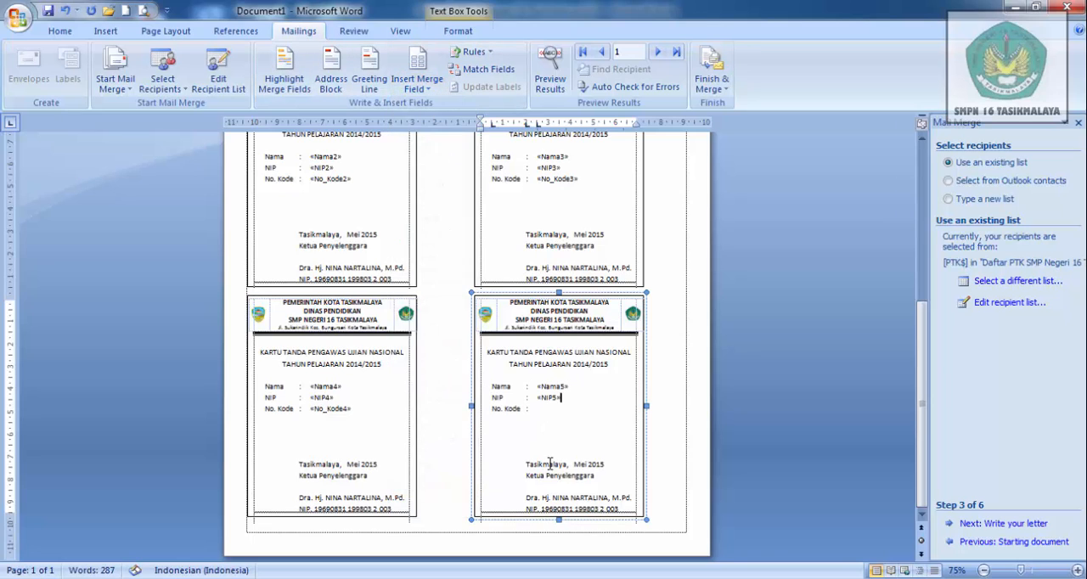
left_click(417, 85)
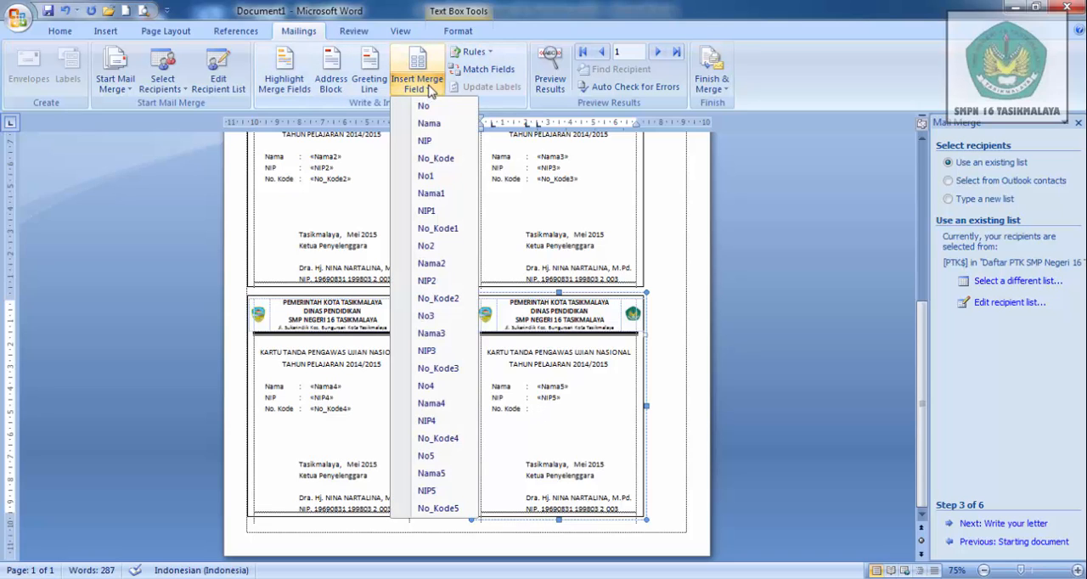
left_click(446, 508)
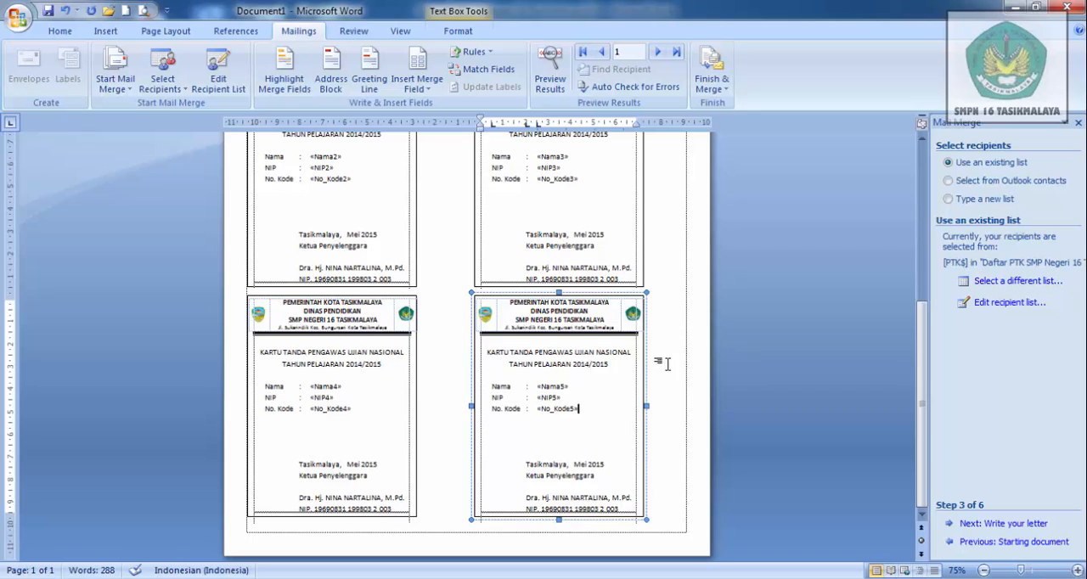
- Preview the merge results and look through records 1 to 6, including the bottom row of cards on record 6
left_click(552, 85)
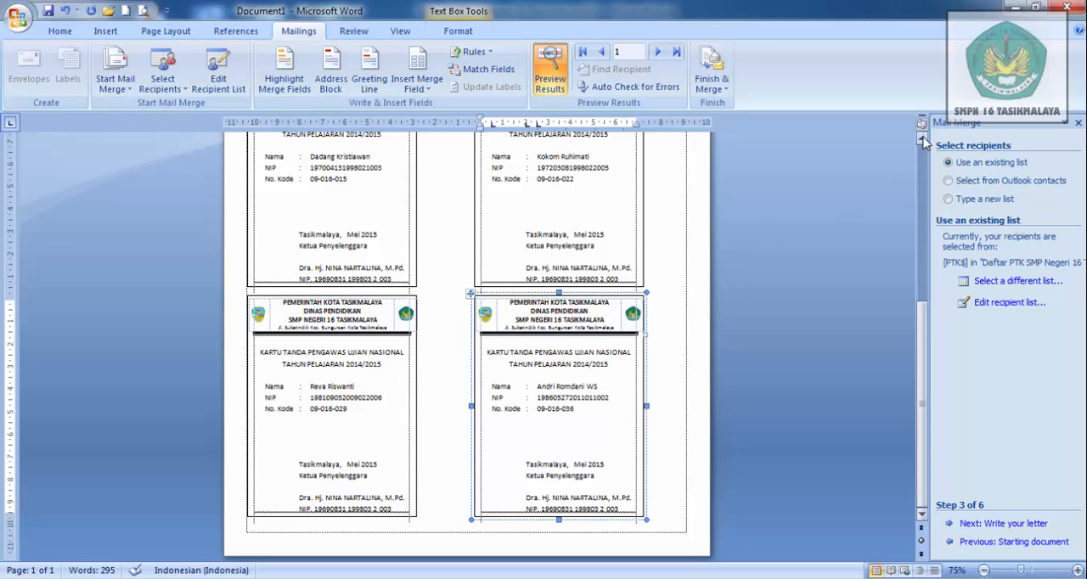
left_click_drag(923, 141, 923, 141)
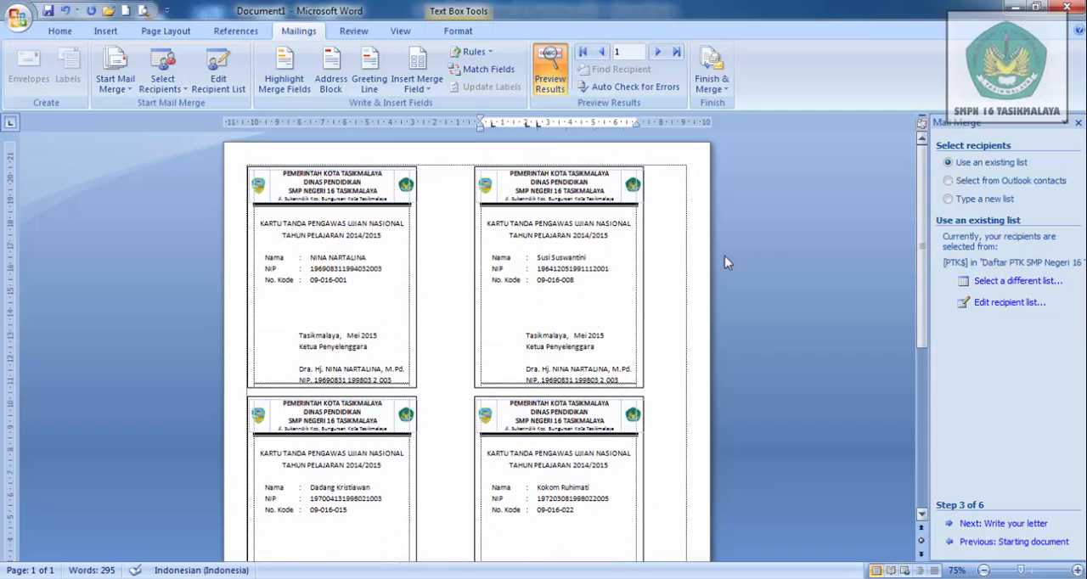
left_click(660, 52)
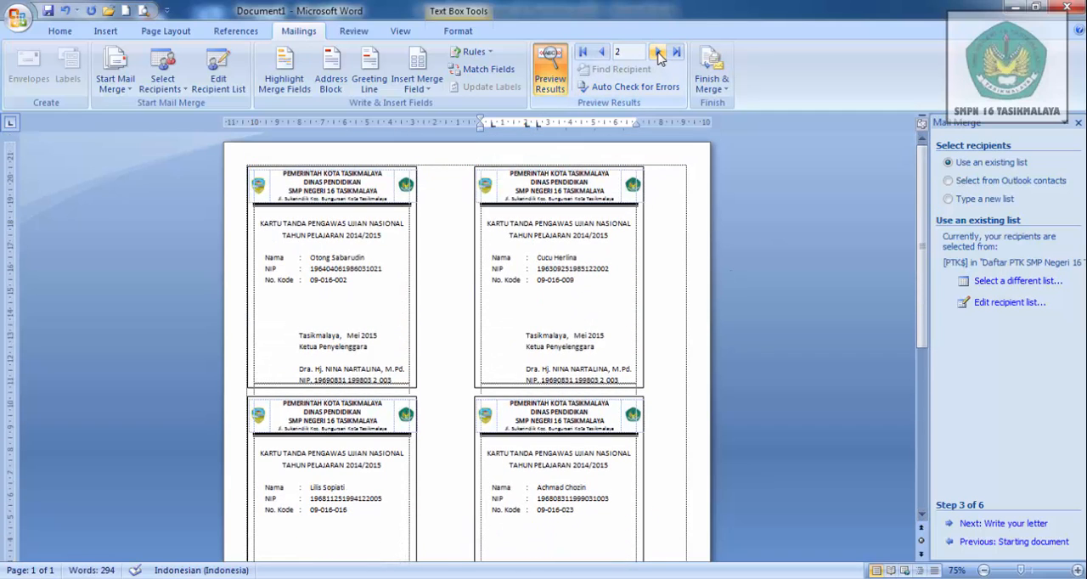
left_click(660, 52)
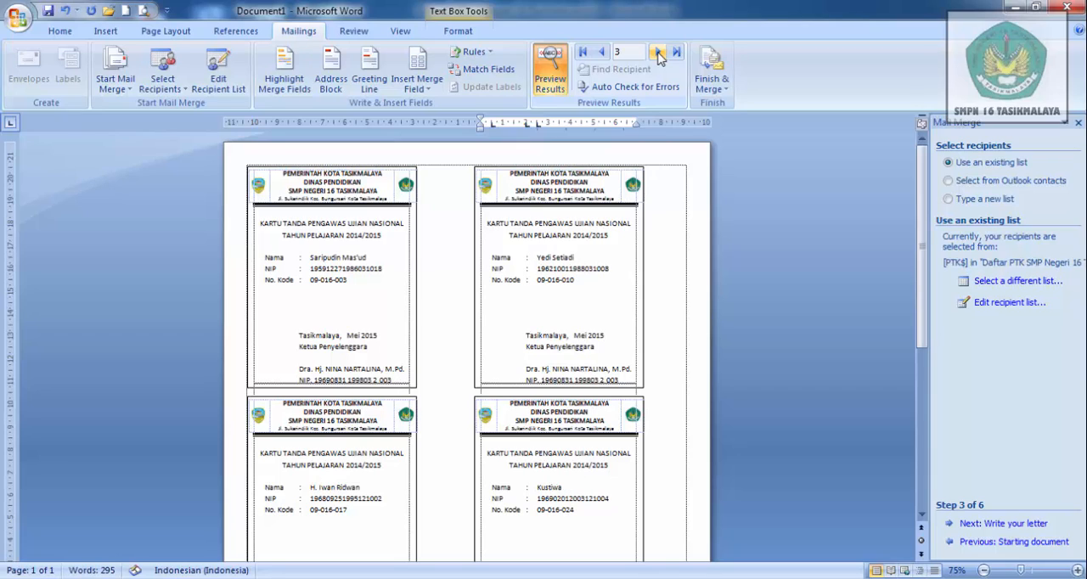
left_click(659, 52)
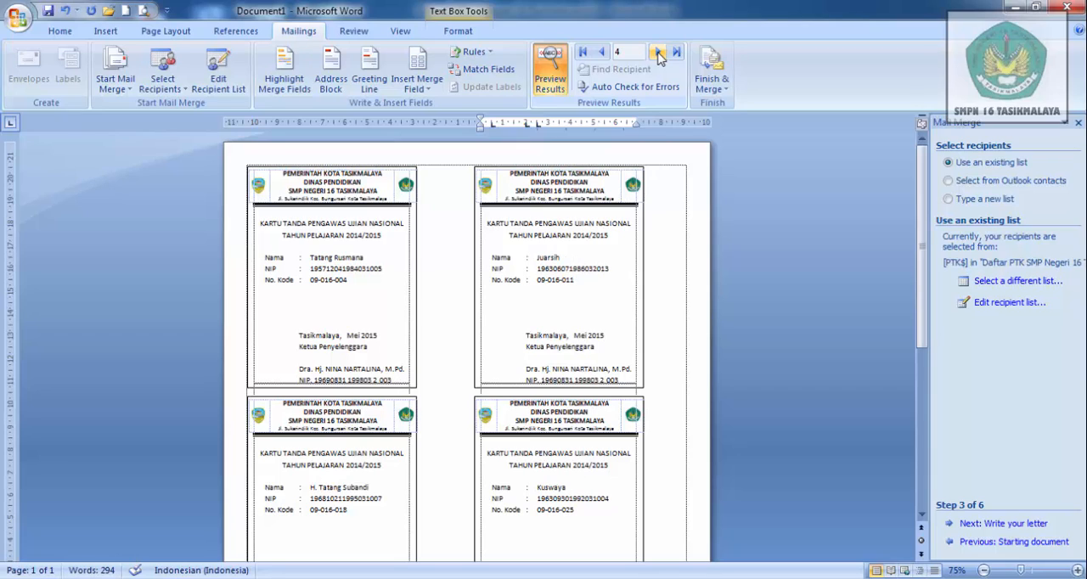
left_click(659, 53)
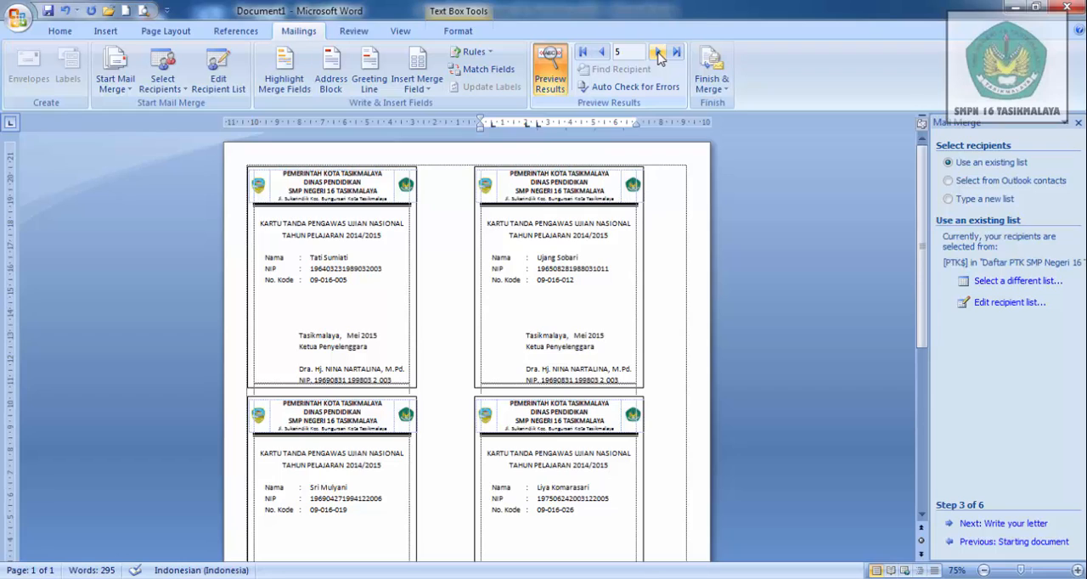
left_click(659, 53)
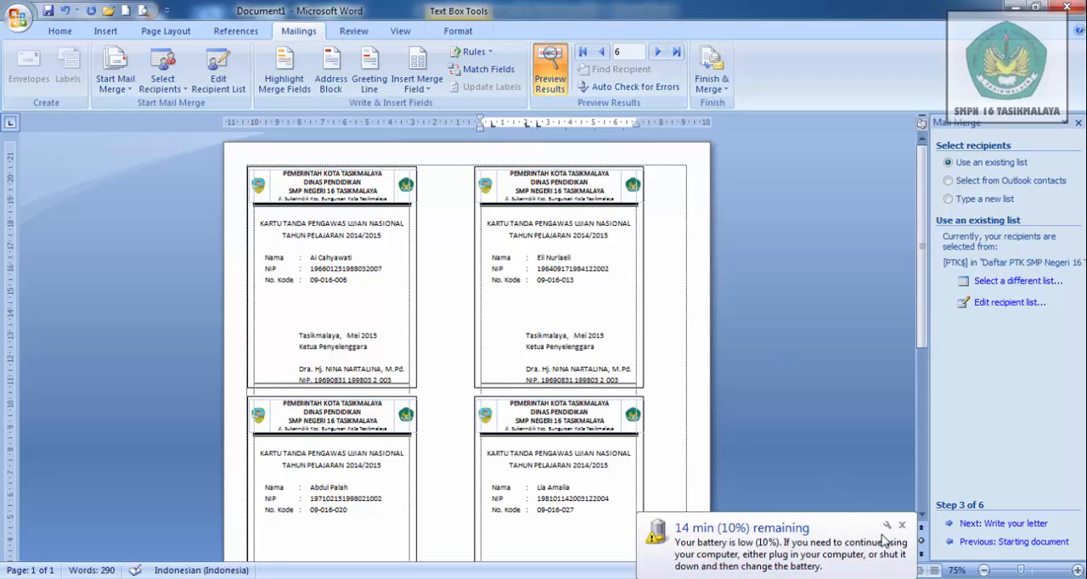
left_click(902, 525)
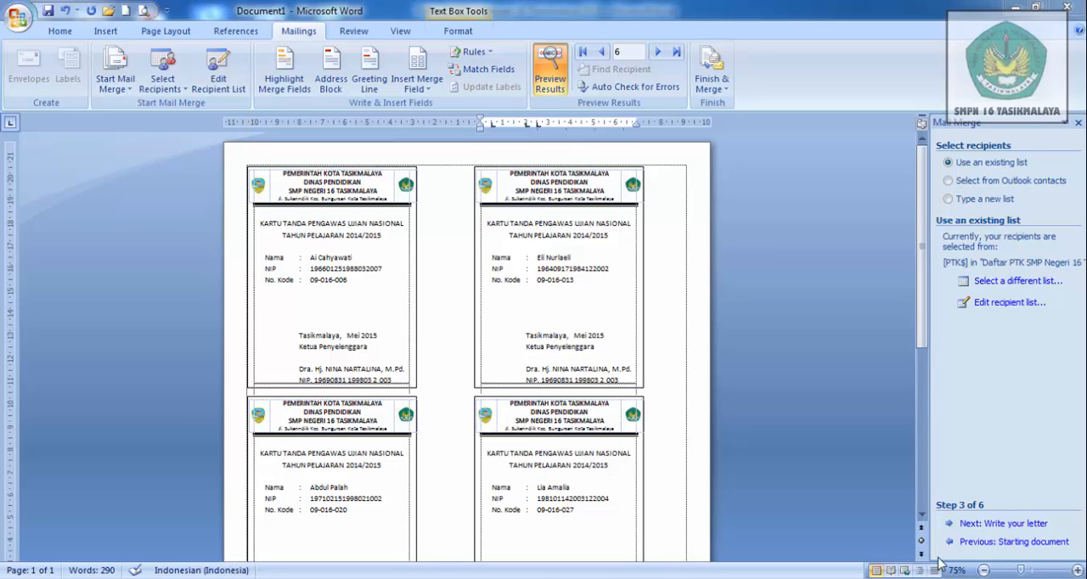
left_click_drag(924, 520, 925, 521)
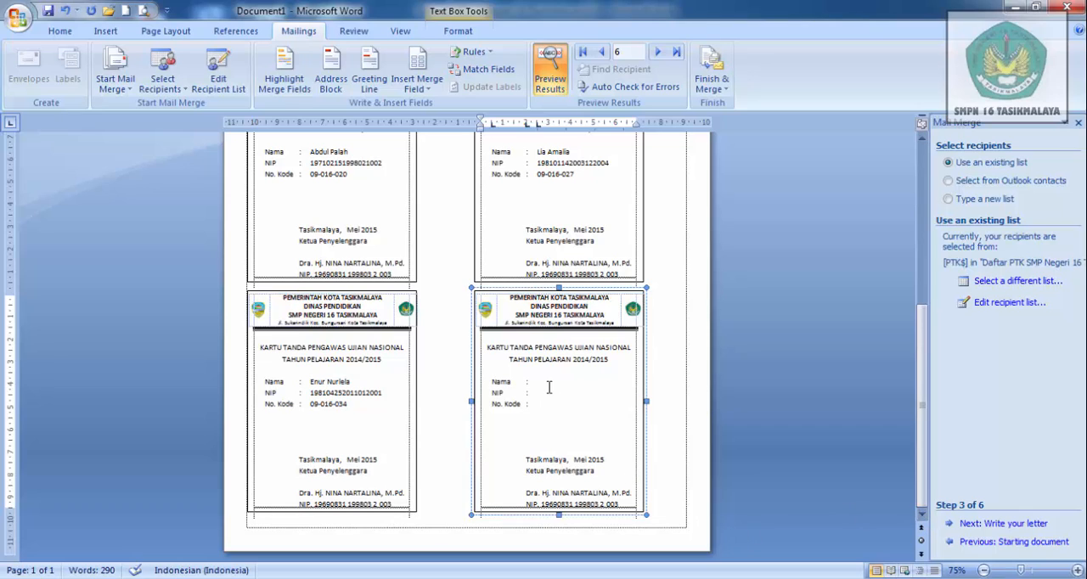
- Return the preview to record 5 and add an empty line below No. Kode on the first card
left_click(600, 56)
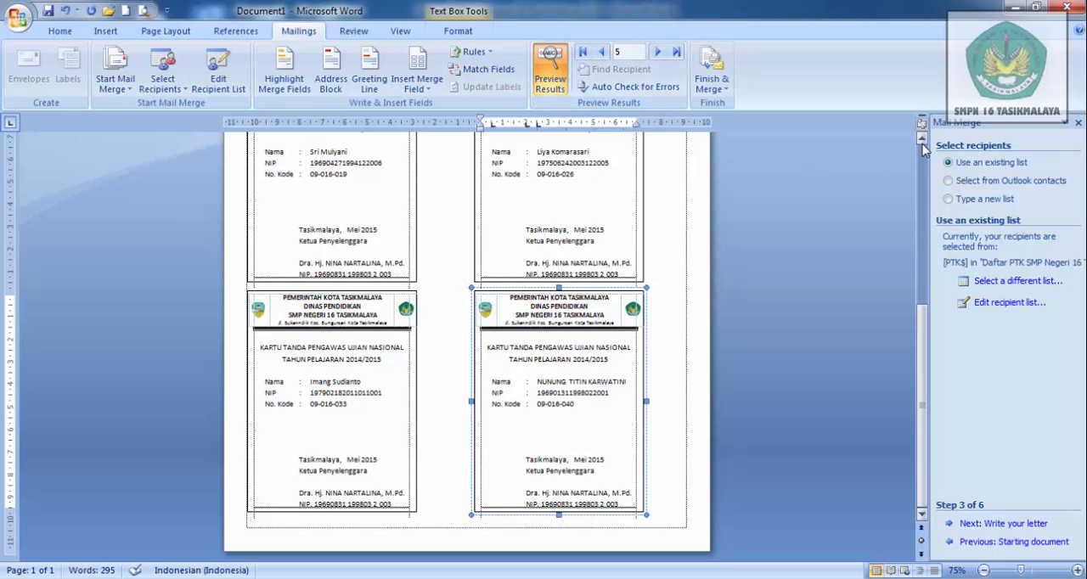
left_click_drag(924, 141, 923, 141)
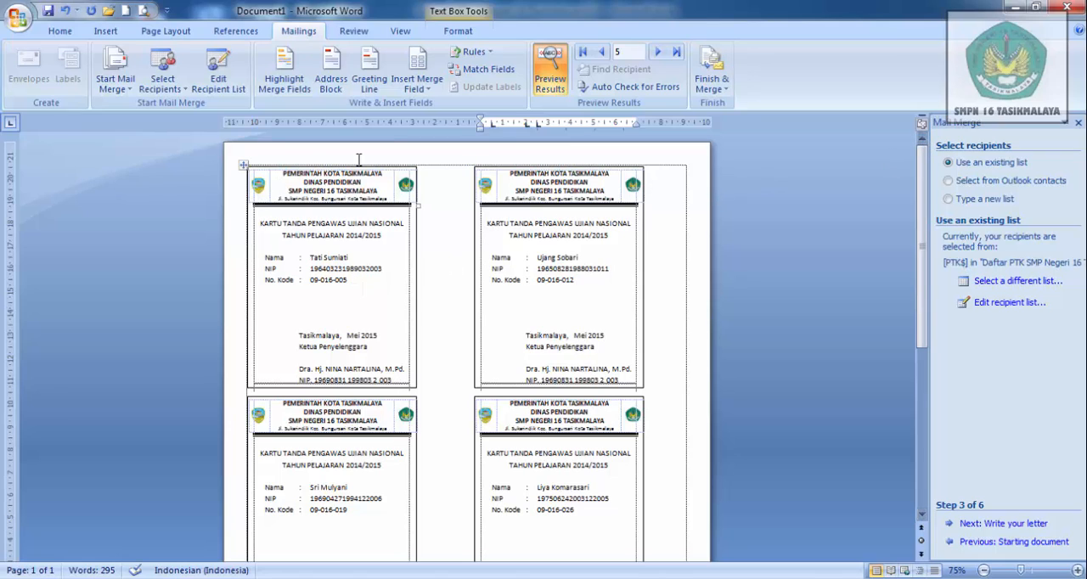
left_click(355, 279)
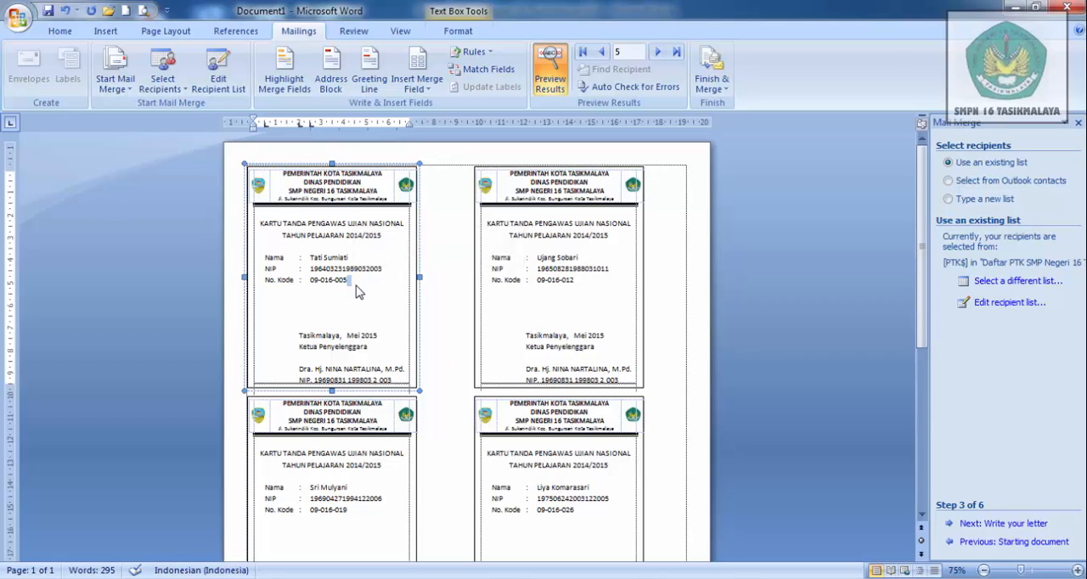
key("Return")
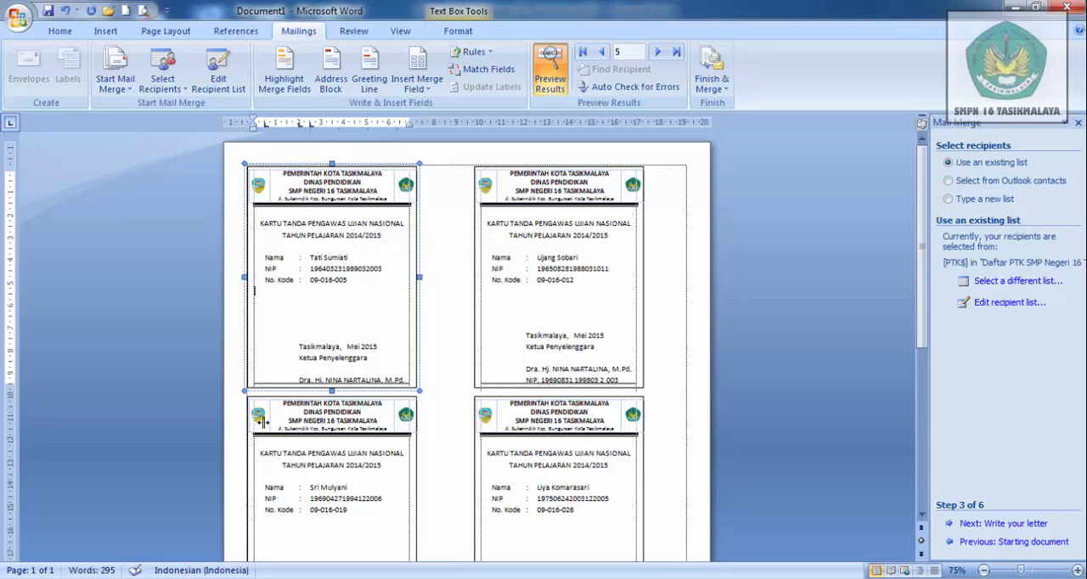
- Switch to Windows Explorer, copy the matching teacher's photo from the ff guru folder on drive D and paste it on the first card's empty line
left_click(222, 578)
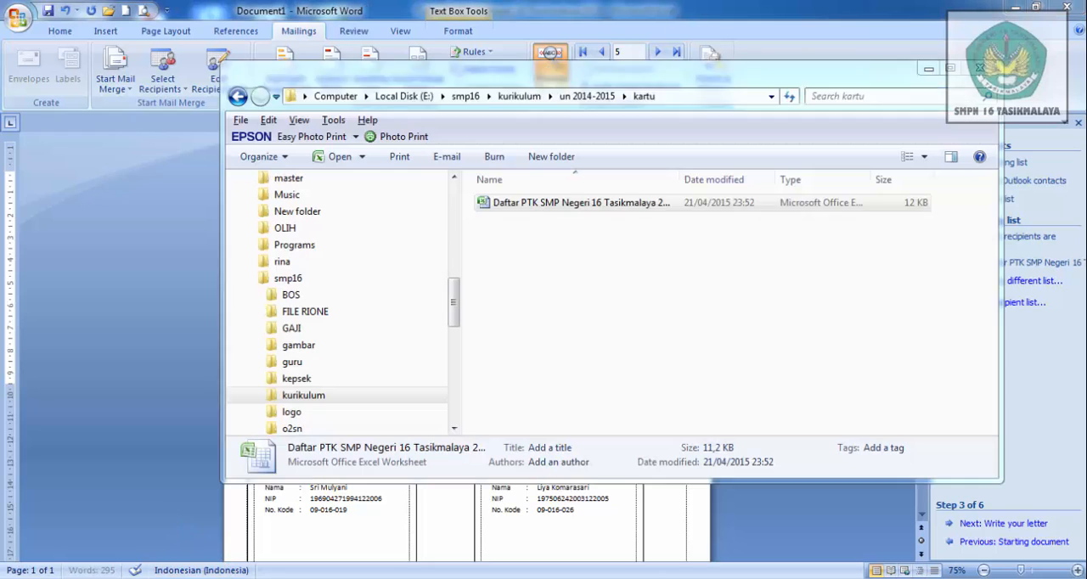
left_click(455, 179)
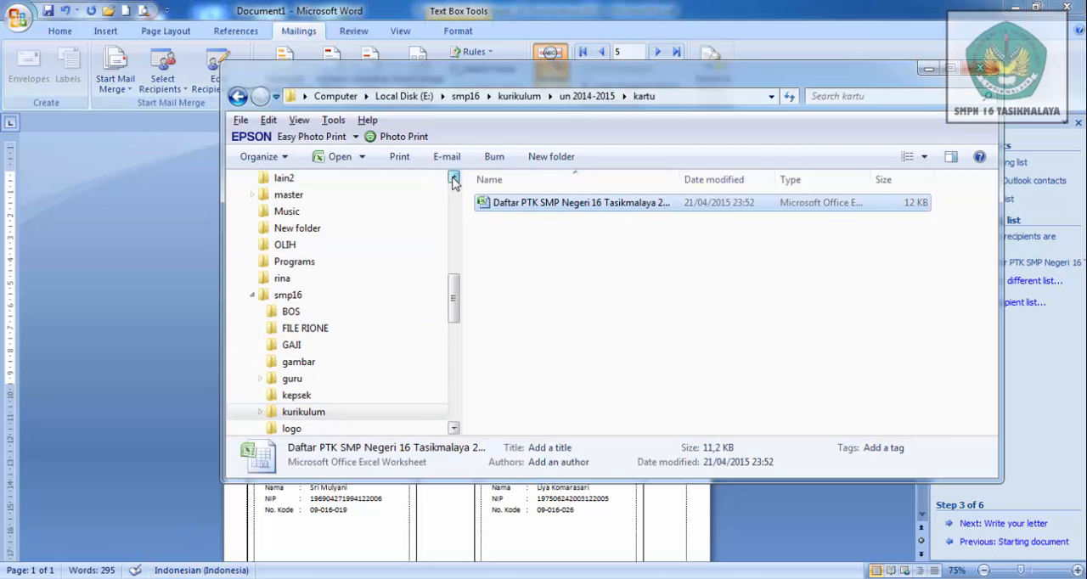
scroll(454, 178, "up", 10)
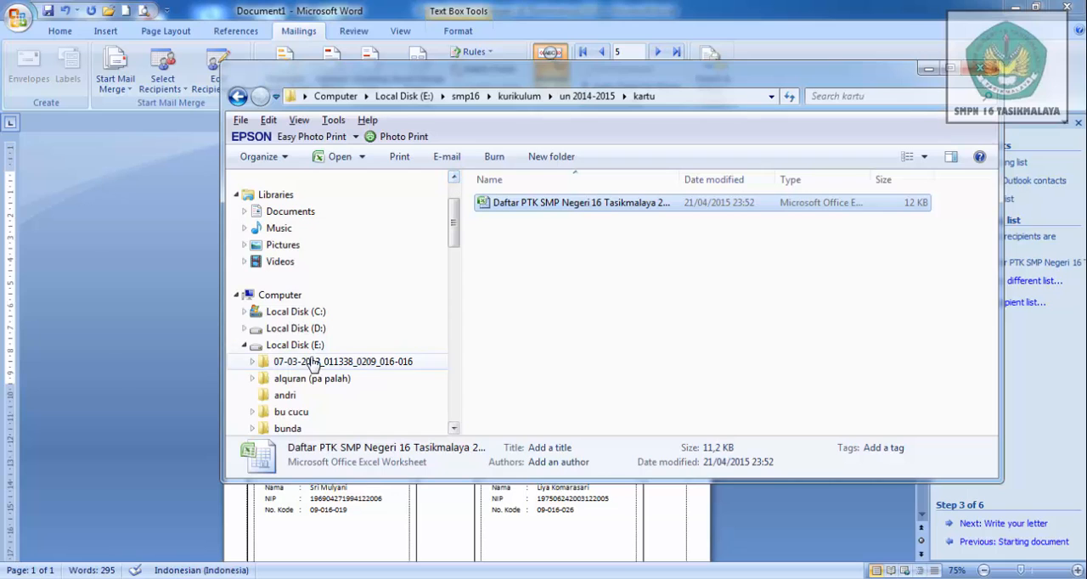
left_click(289, 328)
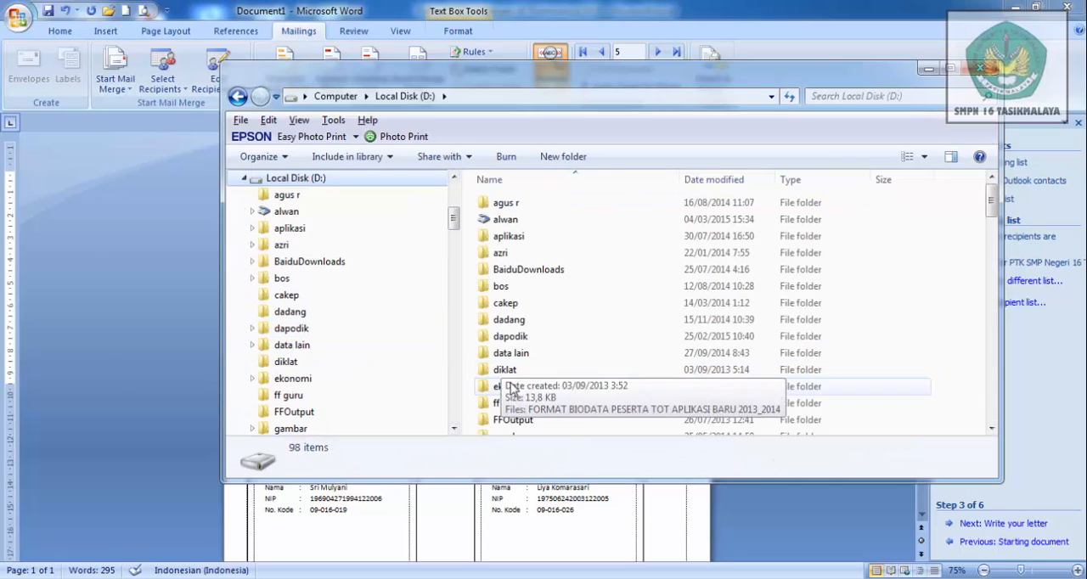
double_click(509, 403)
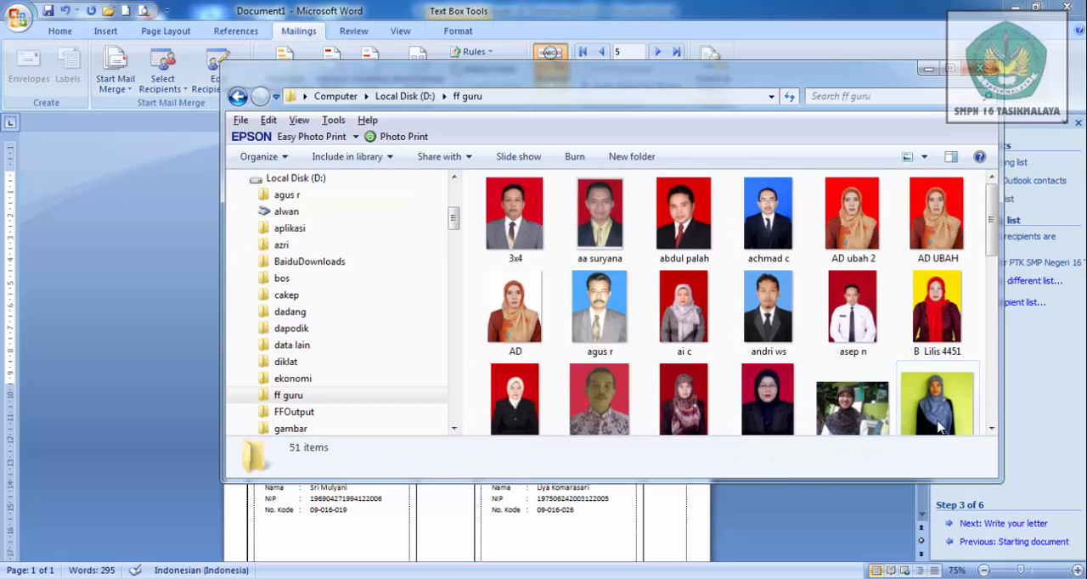
scroll(992, 429, "down", 6)
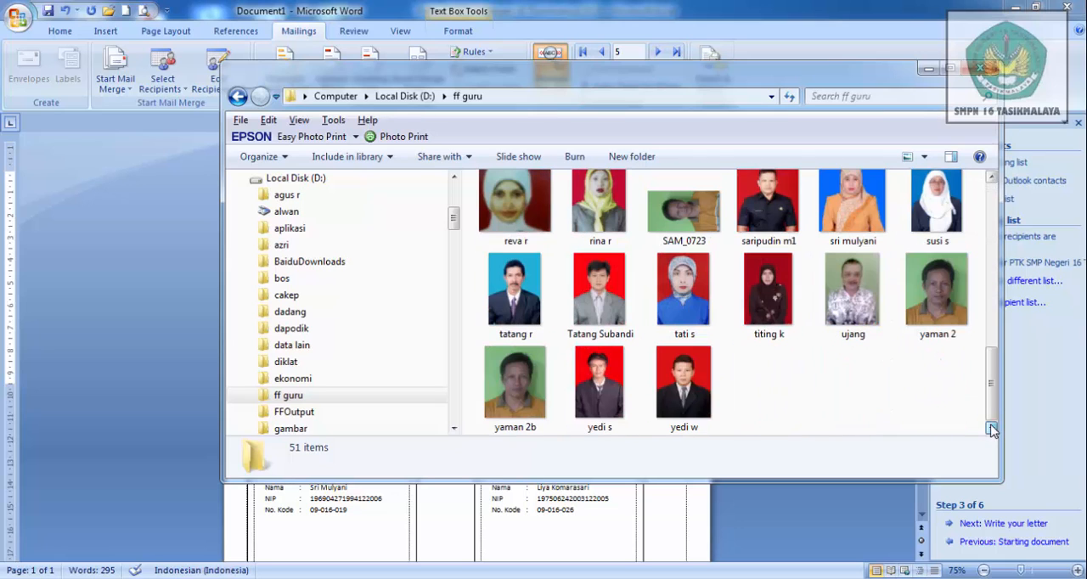
left_click(685, 297)
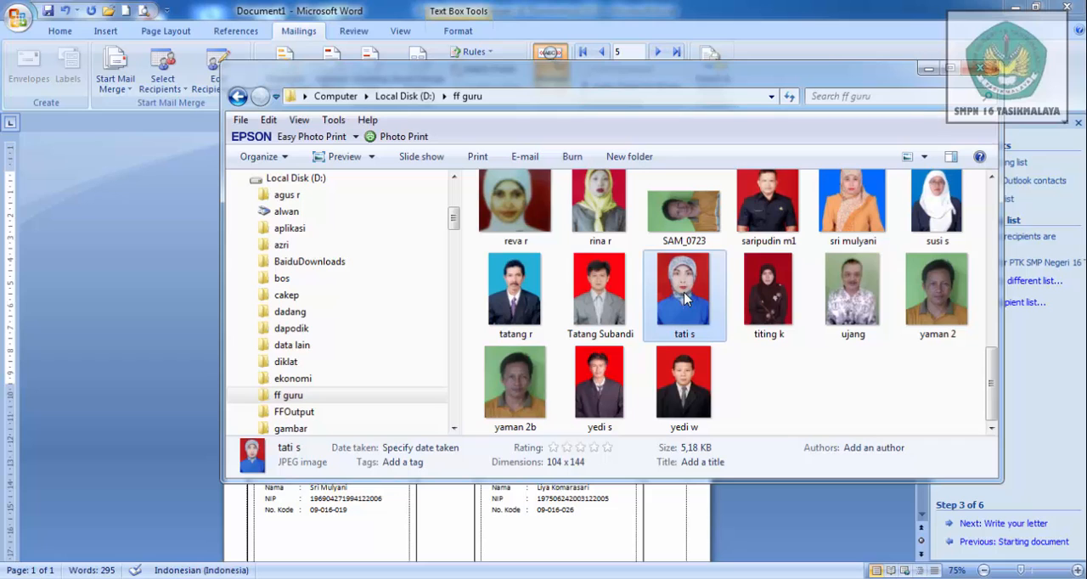
left_click(390, 528)
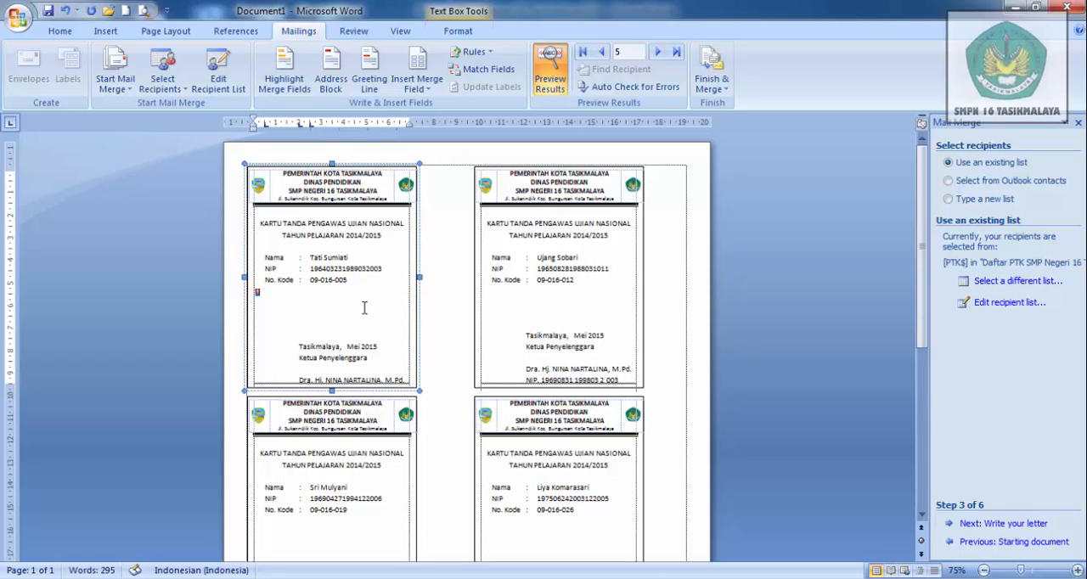
- Enlarge the pasted photo to ID-photo size and delete the four blank lines between it and the Tasikmalaya date line
left_click(257, 293)
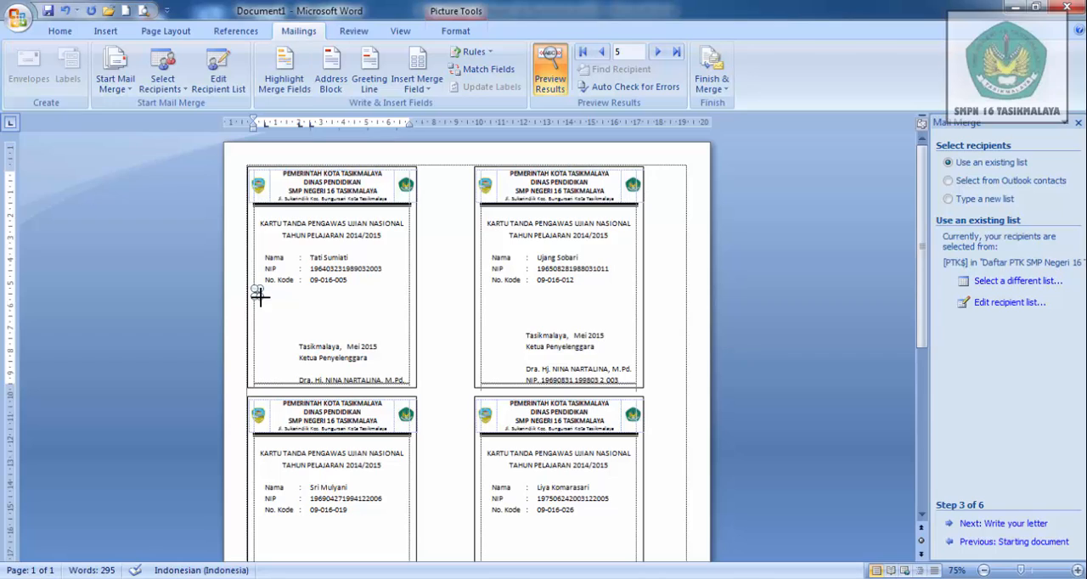
left_click_drag(259, 294, 284, 300)
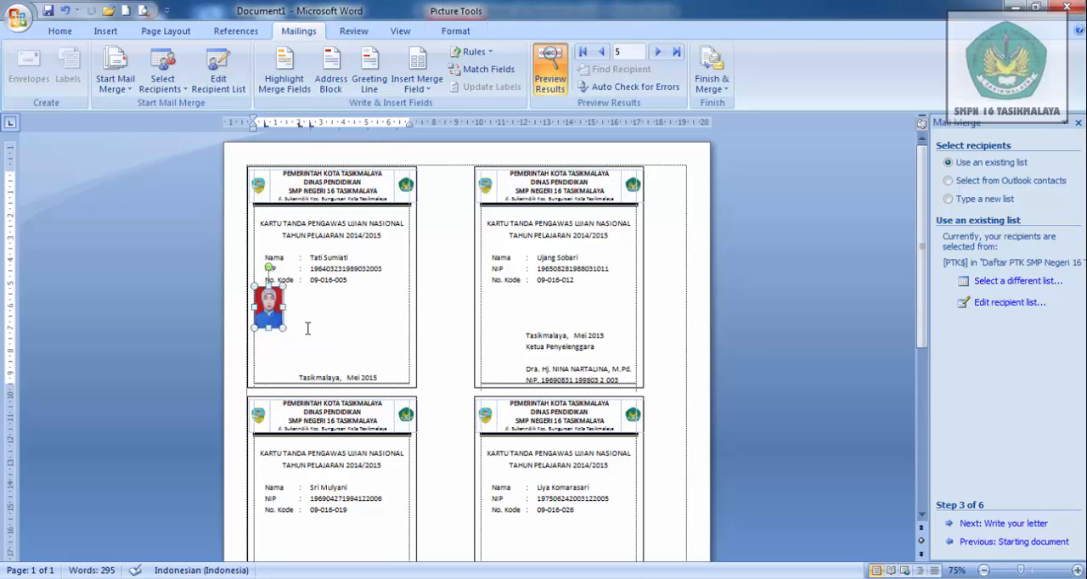
left_click(299, 335)
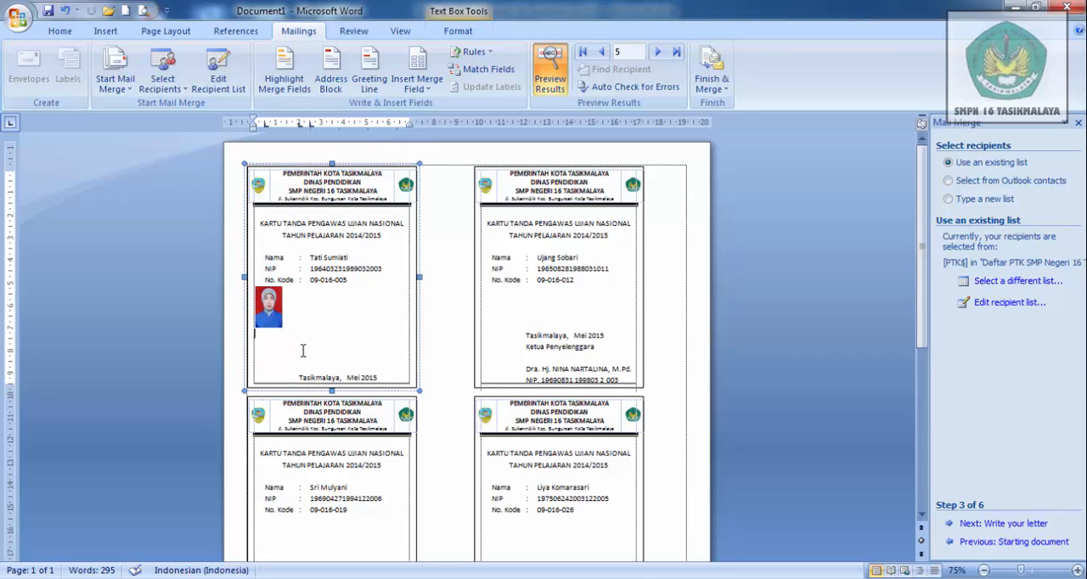
key("Delete")
key("Delete")
key("Delete")
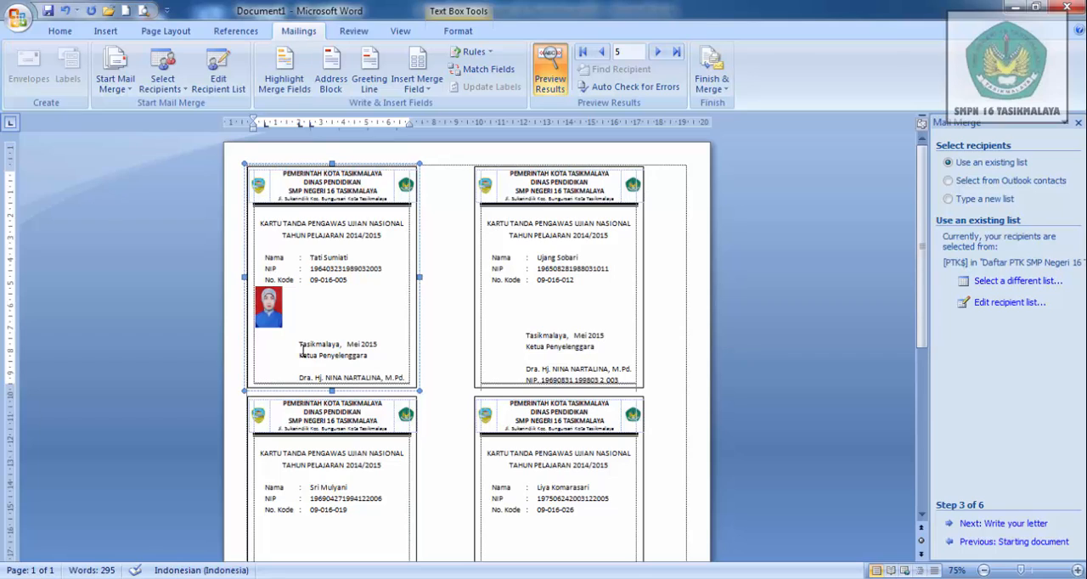
key("Delete")
- Centre the photo horizontally on the first card
left_click(272, 308)
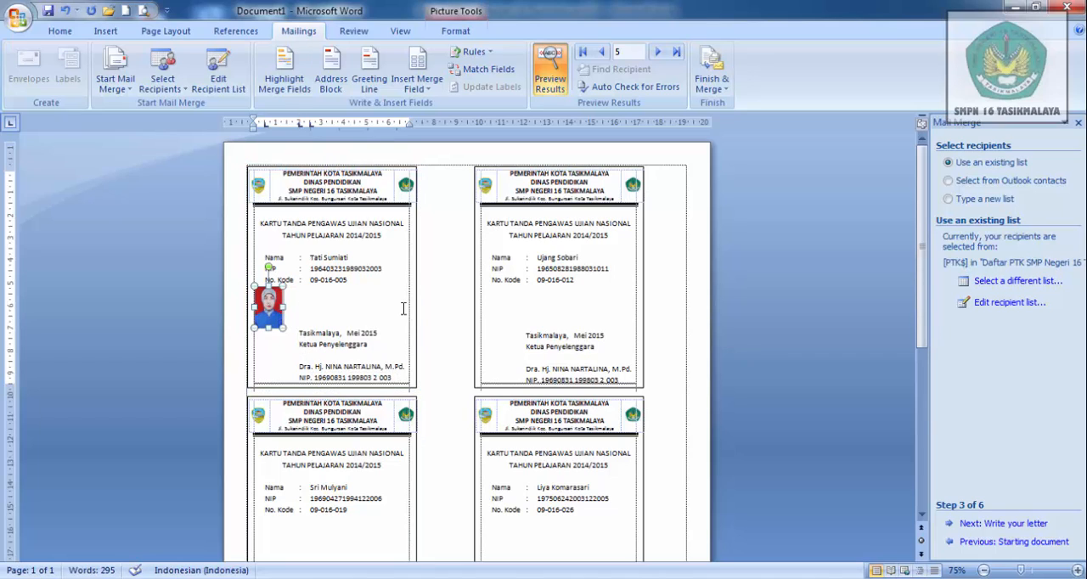
key("ctrl+e")
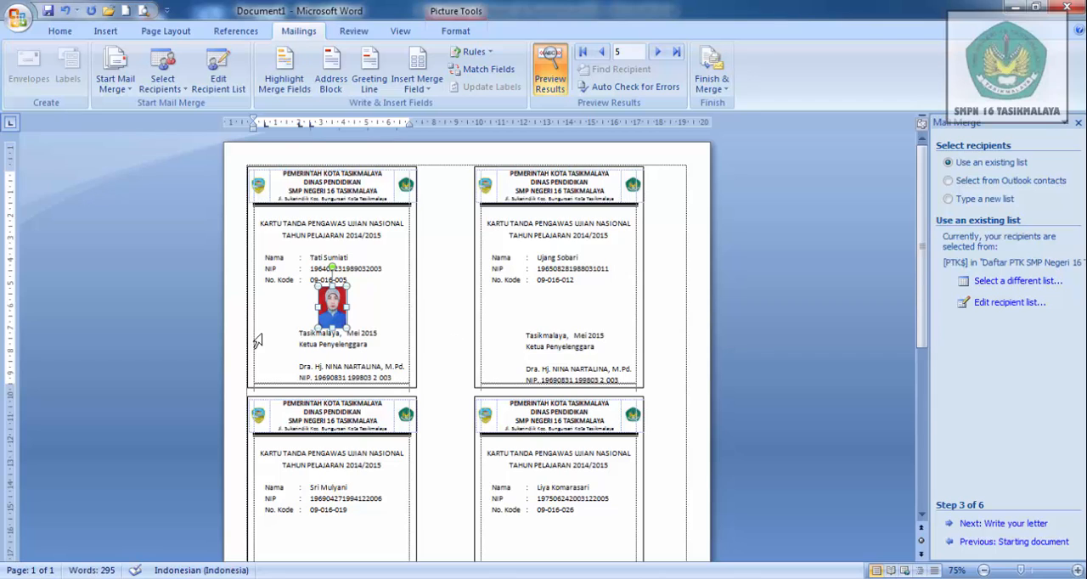
left_click(258, 336)
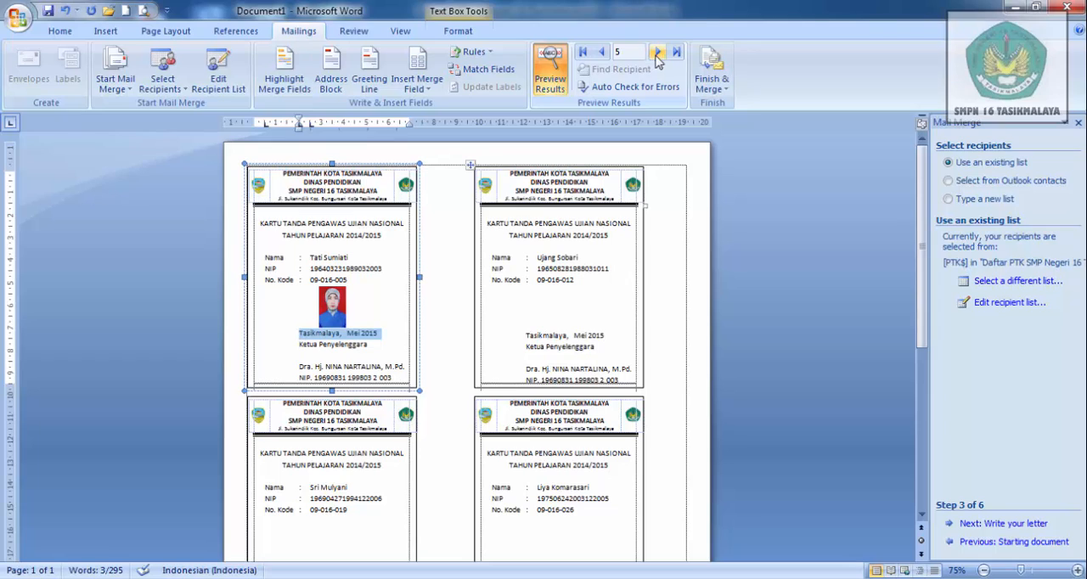
- Step the preview back from record 5 to record 1 to check the first card's photo against each record
left_click(601, 53)
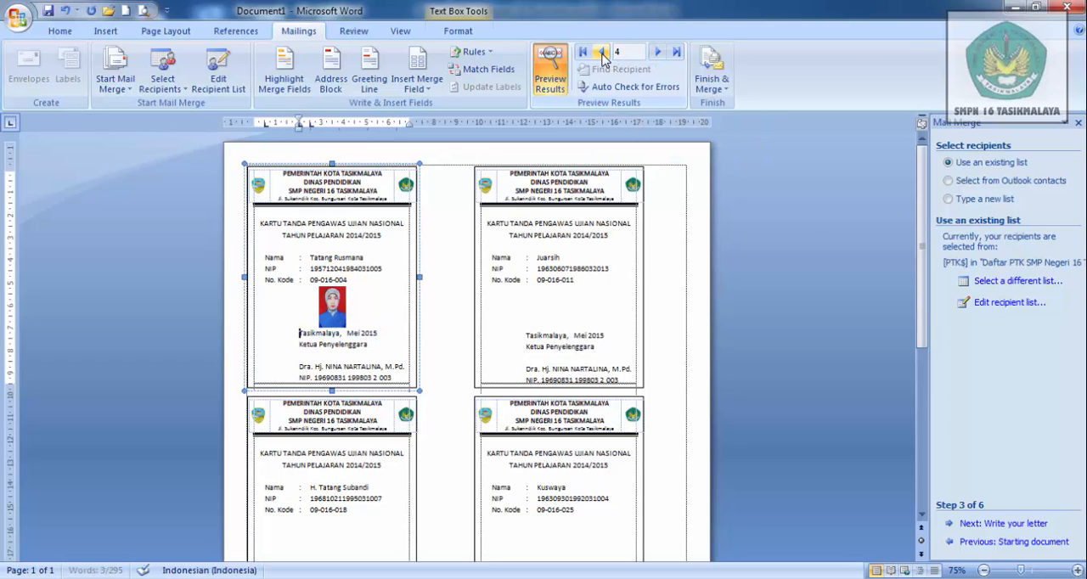
left_click(601, 53)
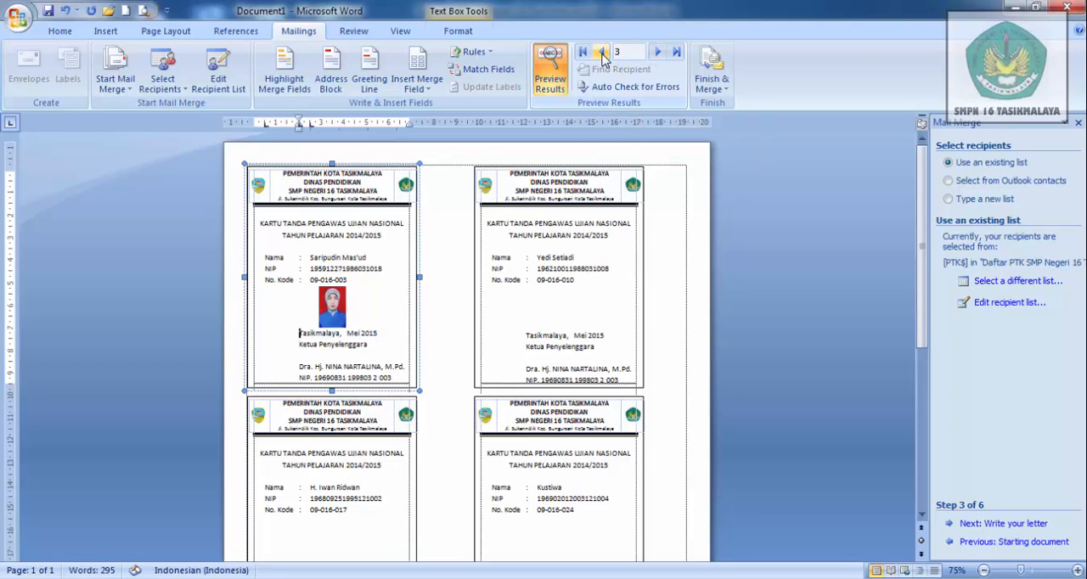
left_click(601, 53)
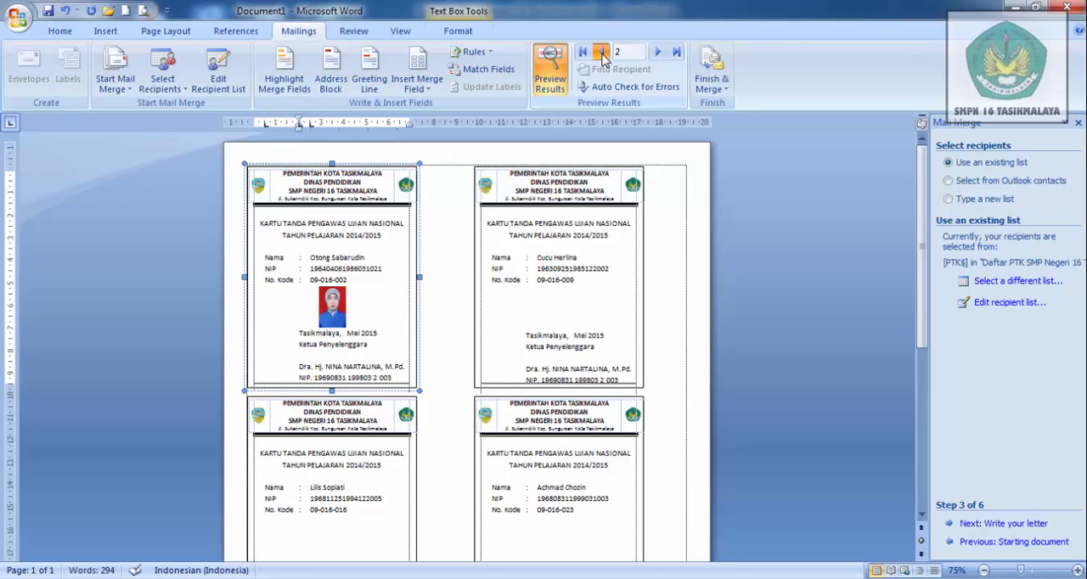
left_click(602, 53)
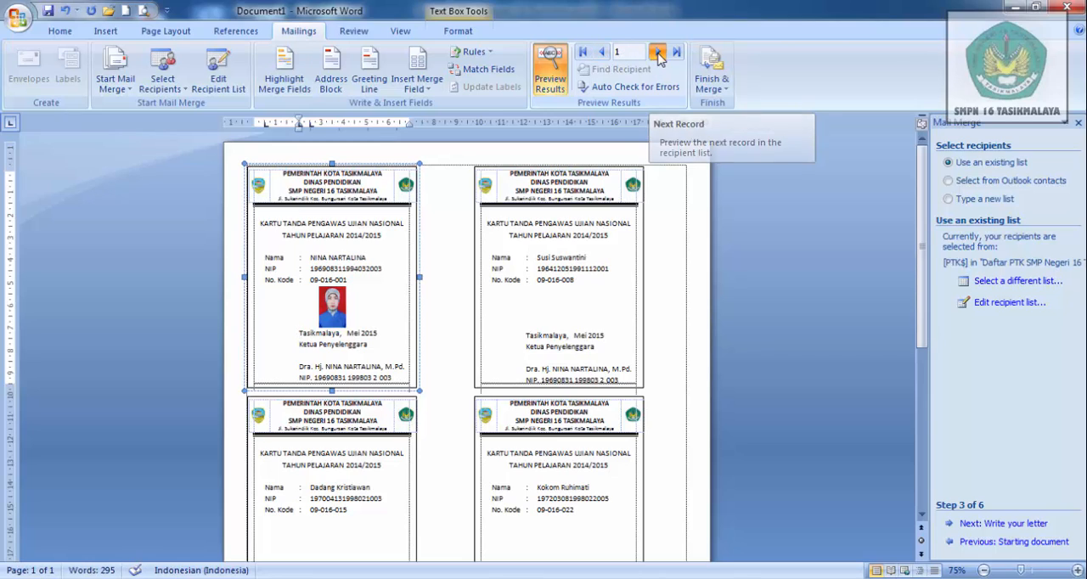